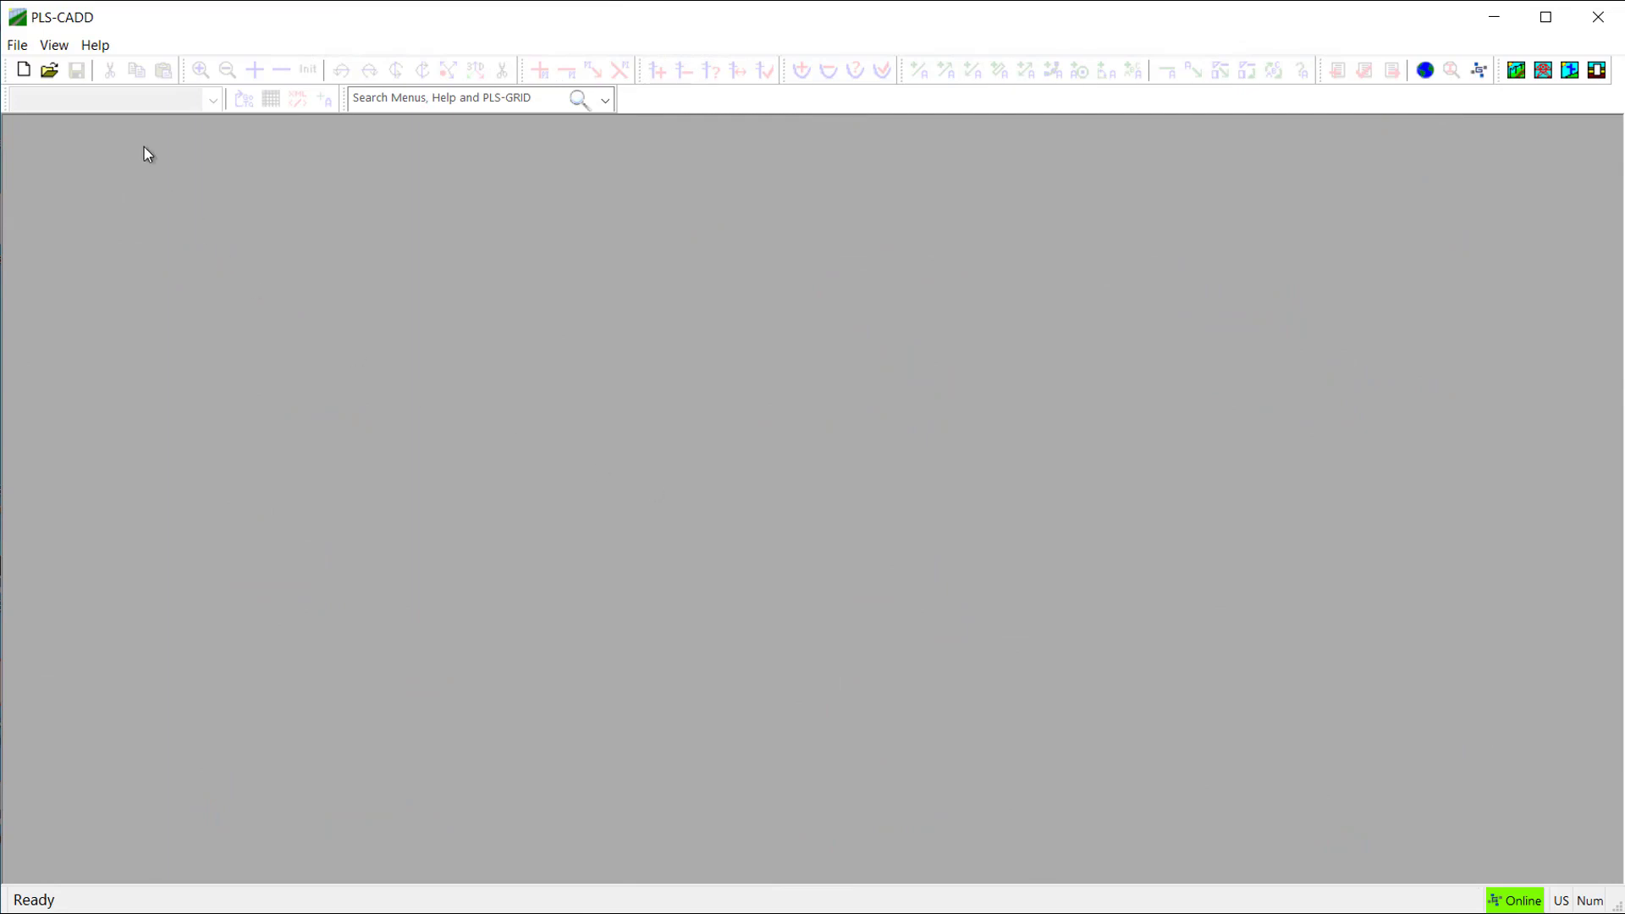
# - Create a blank 'Video Template' grid template with the comment 'New template for demonstration'
pyautogui.click(19, 47)
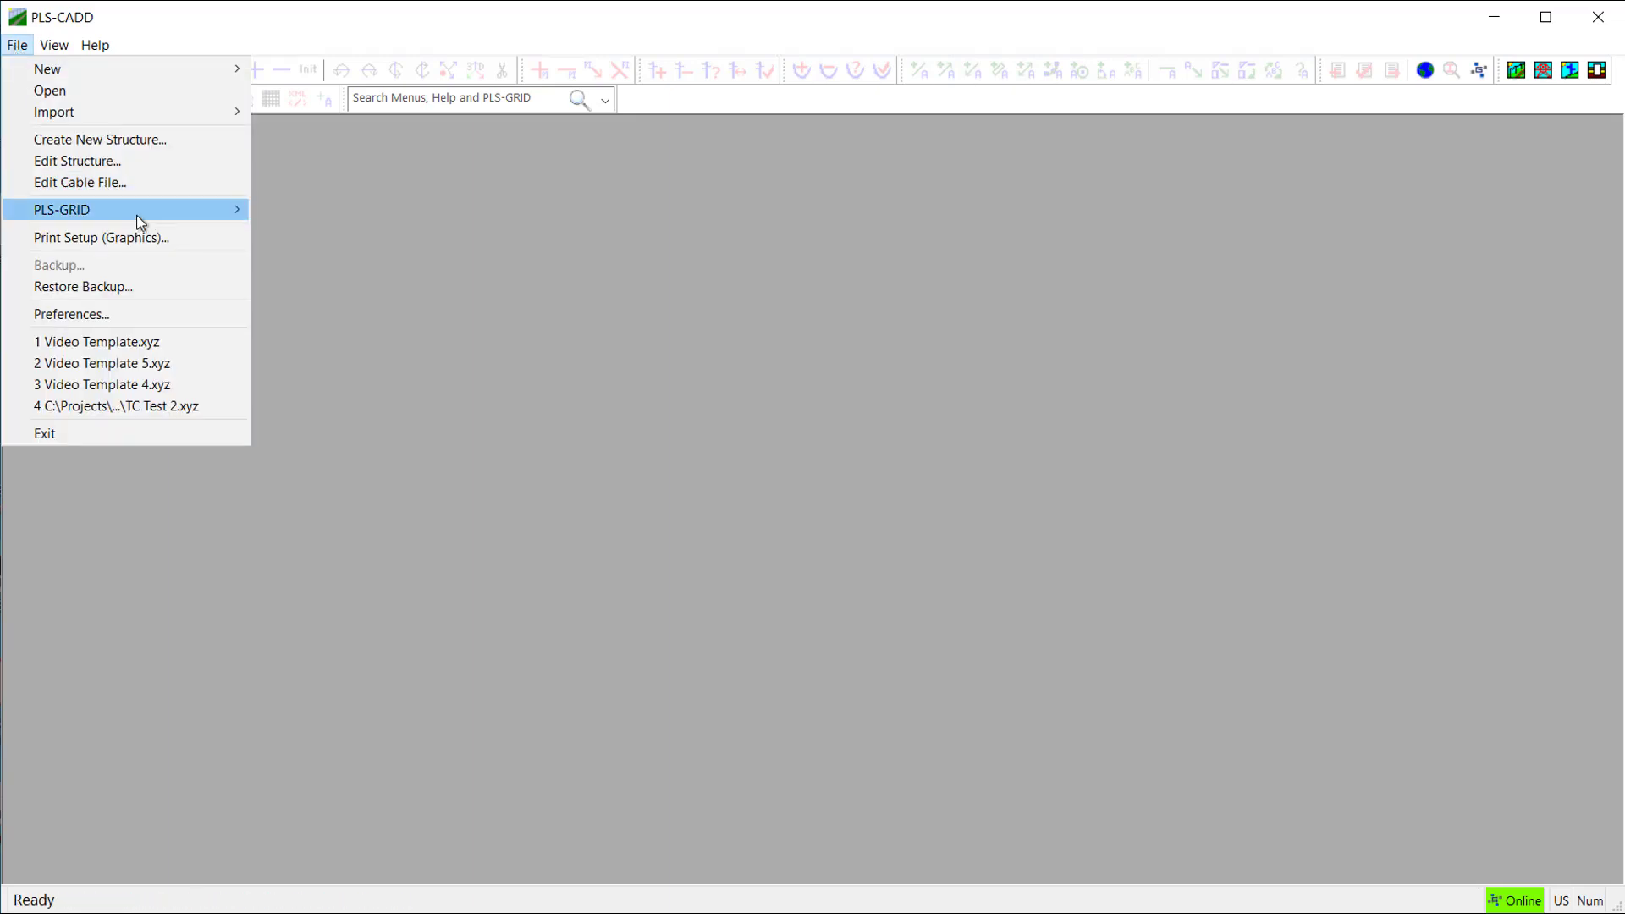
pyautogui.moveTo(136, 211)
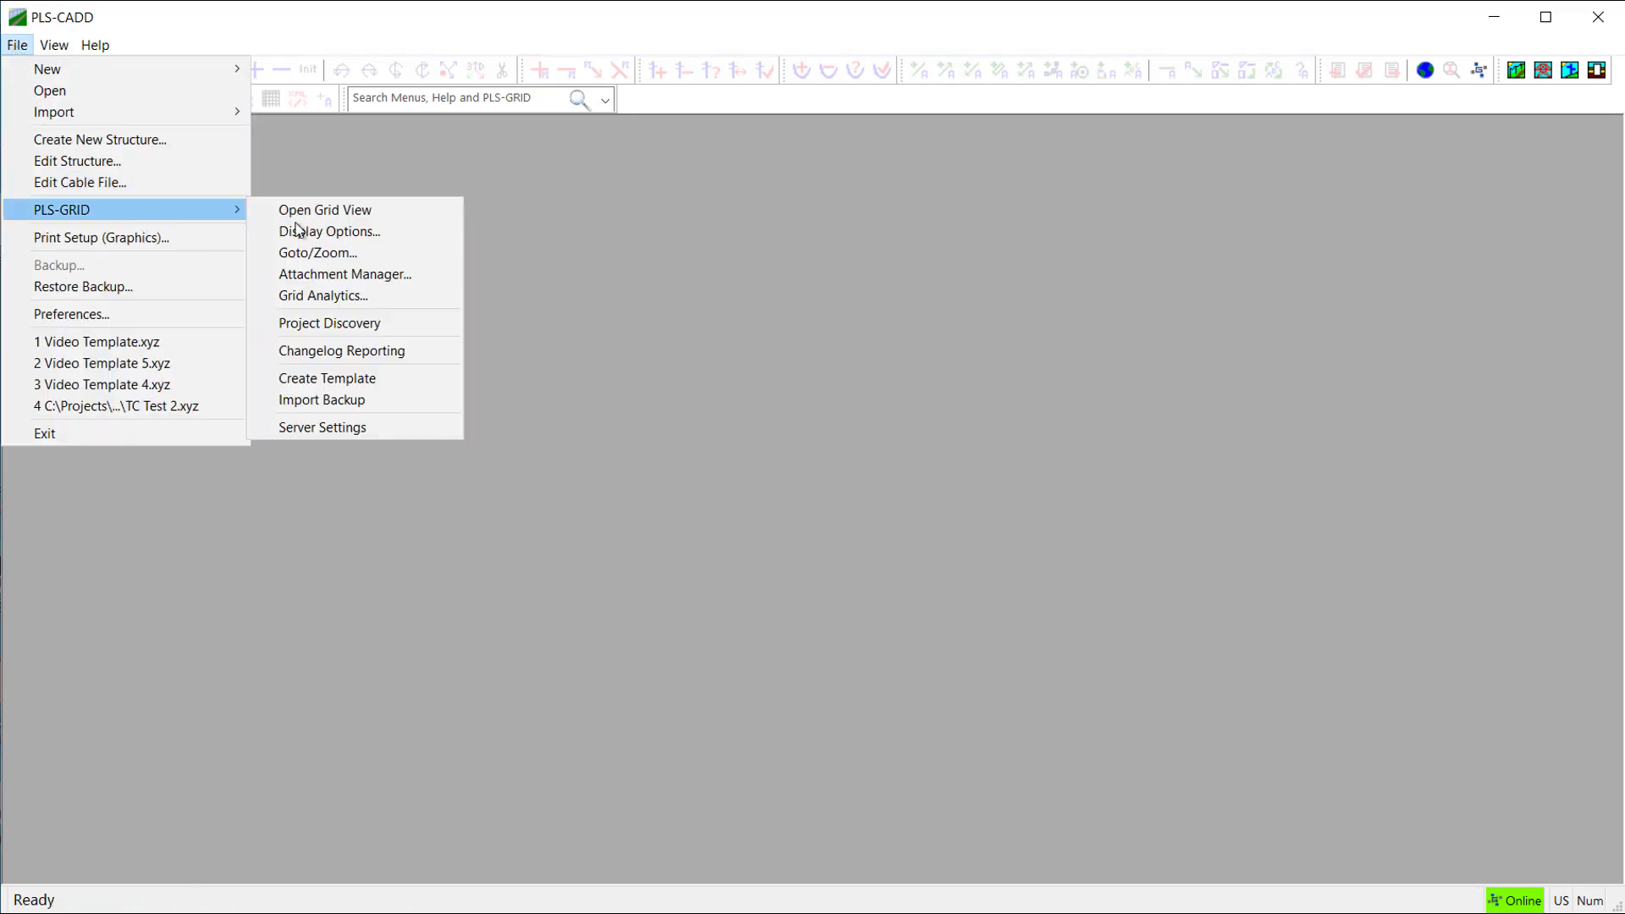
pyautogui.click(393, 385)
pyautogui.write('V')
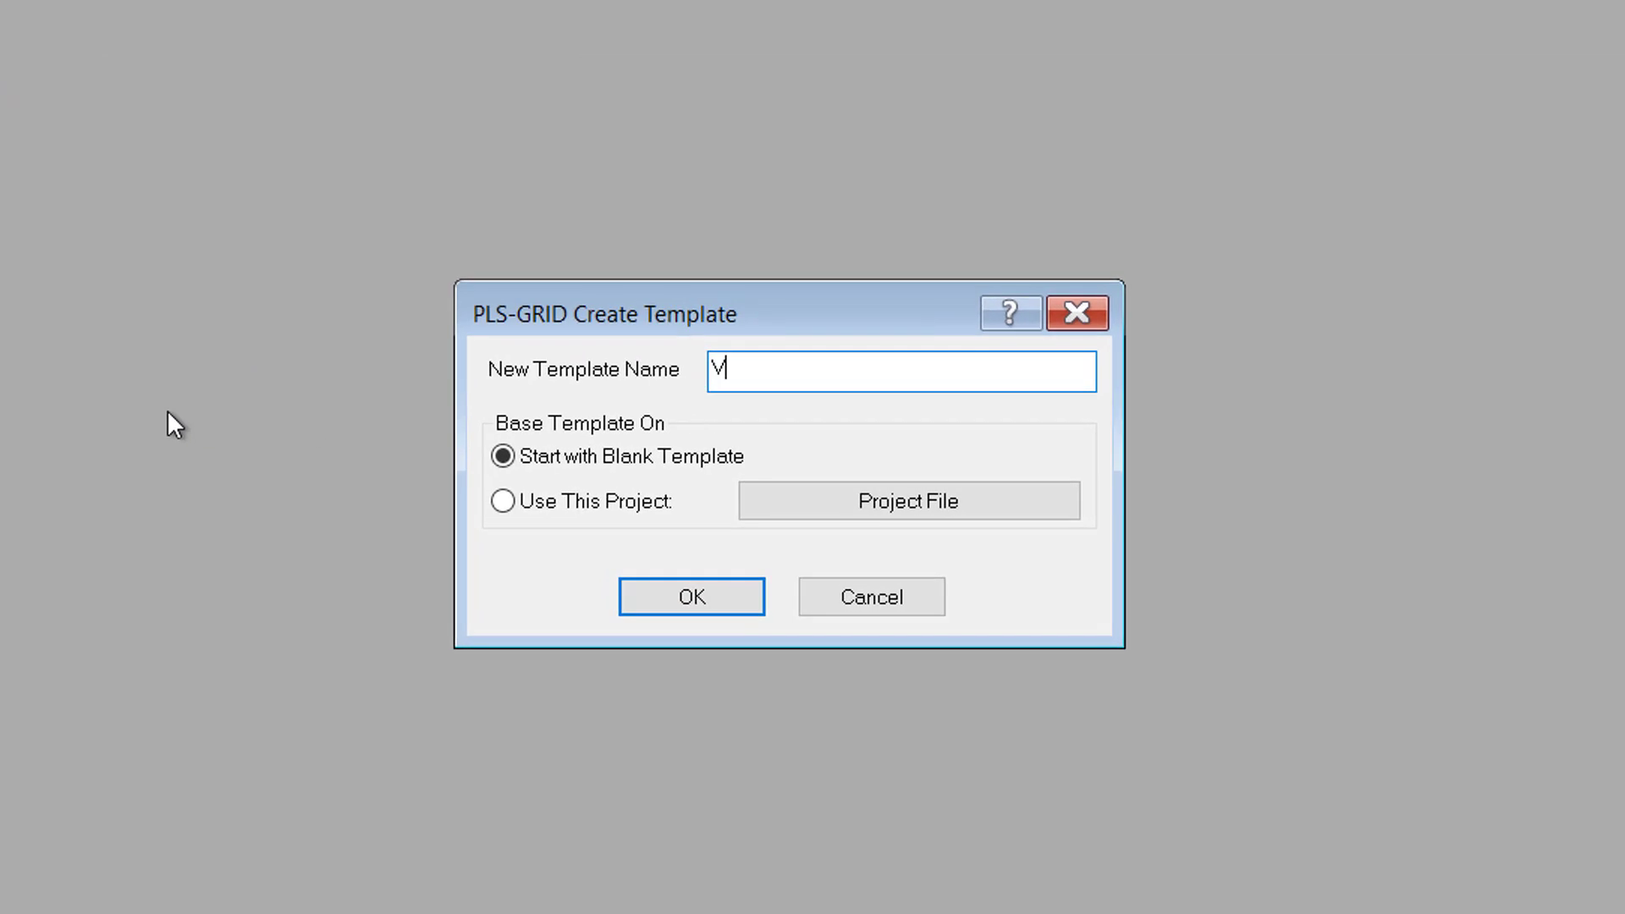
pyautogui.write('ideo Template')
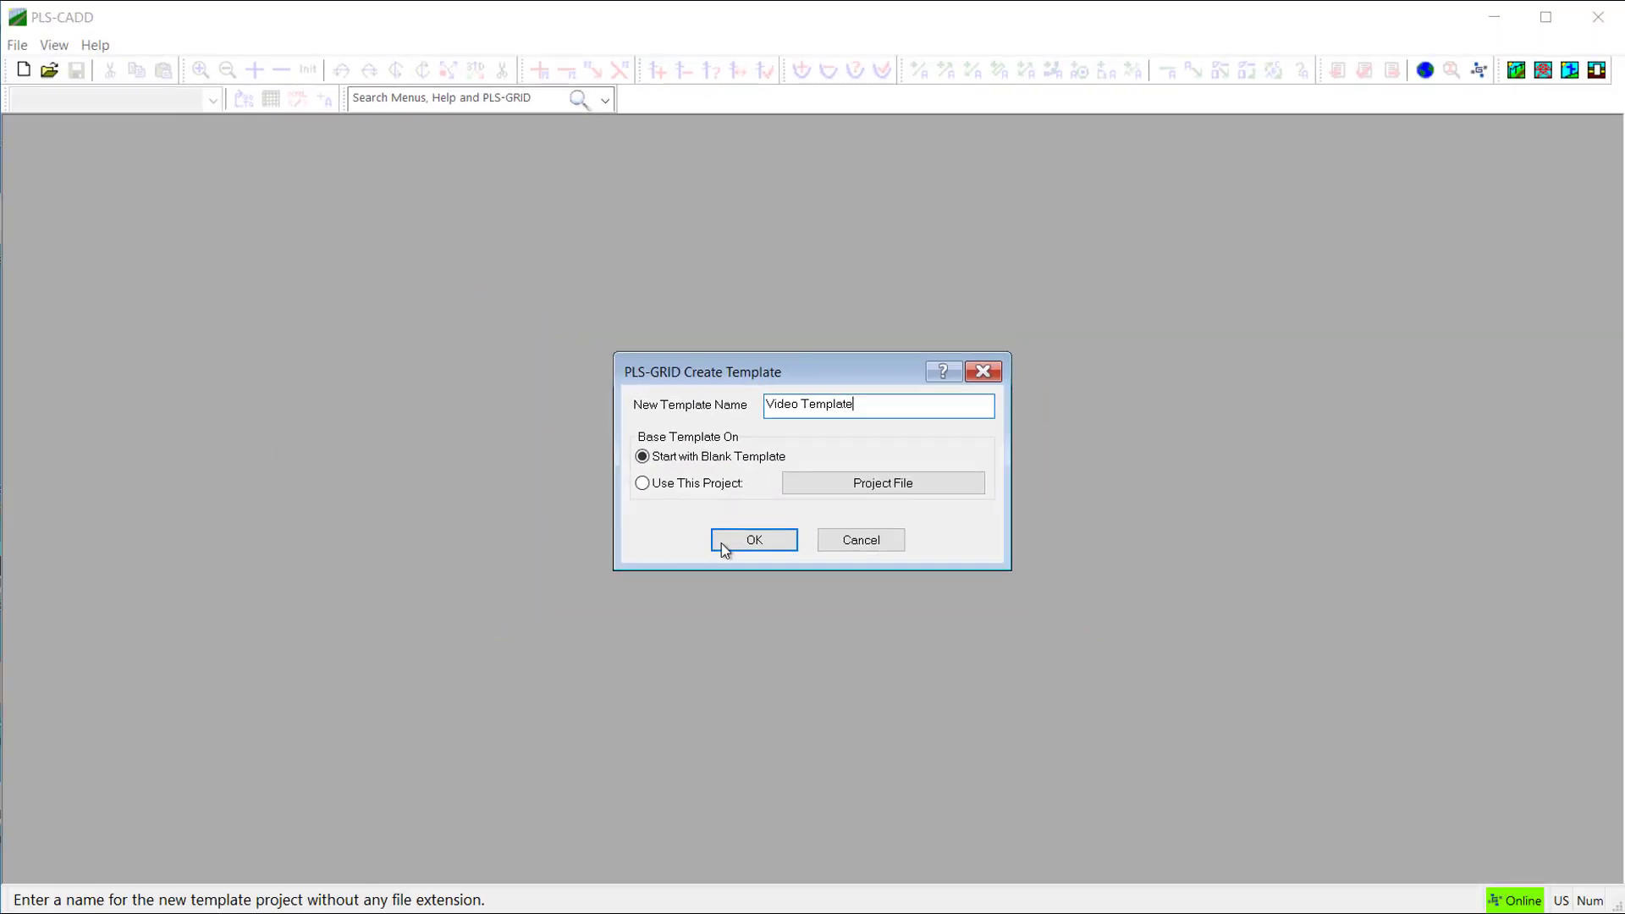
pyautogui.click(723, 541)
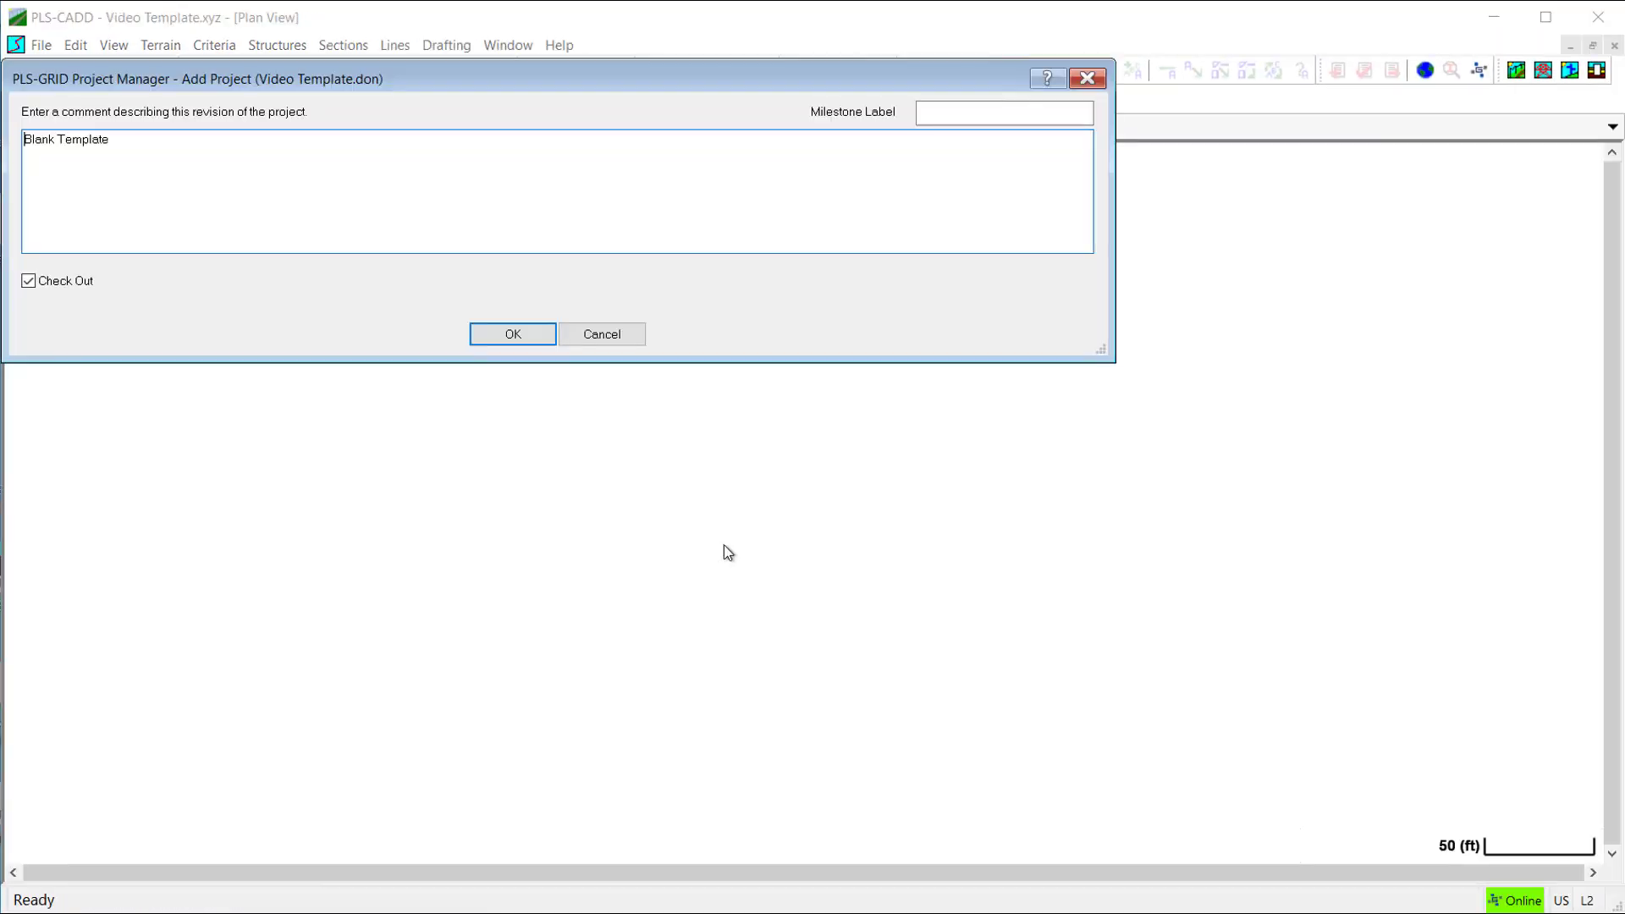
pyautogui.moveTo(128, 140); pyautogui.dragTo(3, 139)
pyautogui.write('New template for demonstration')
# - Add the project, then load Model 1's Example 1.cri criteria, keeping the 0 kV clearance line
pyautogui.click(486, 333)
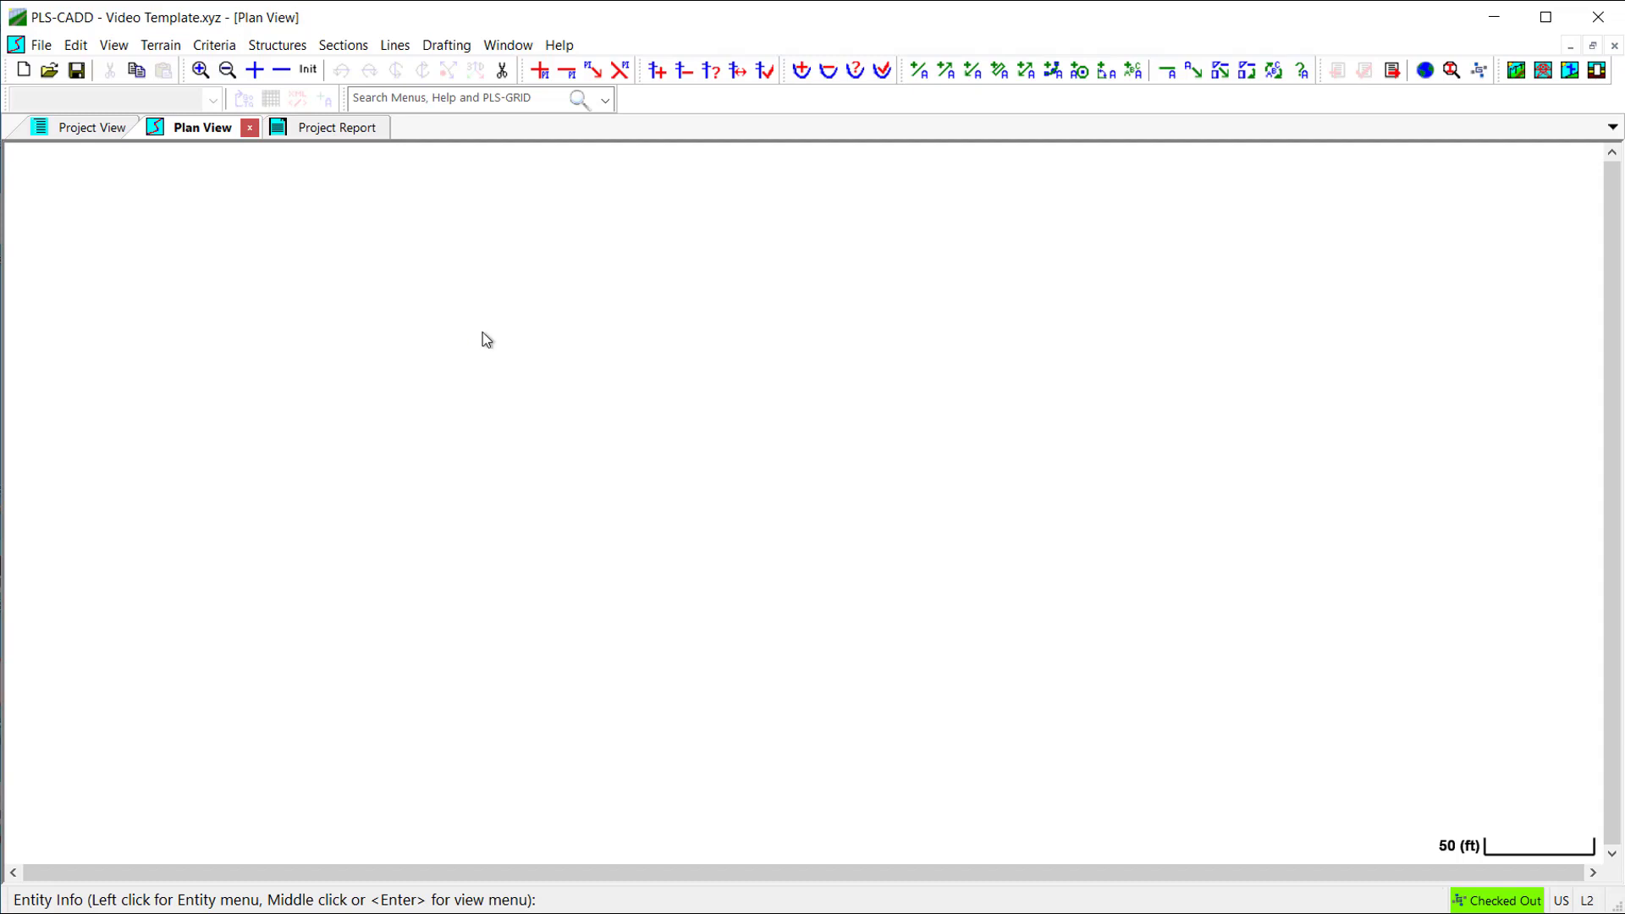
pyautogui.click(214, 47)
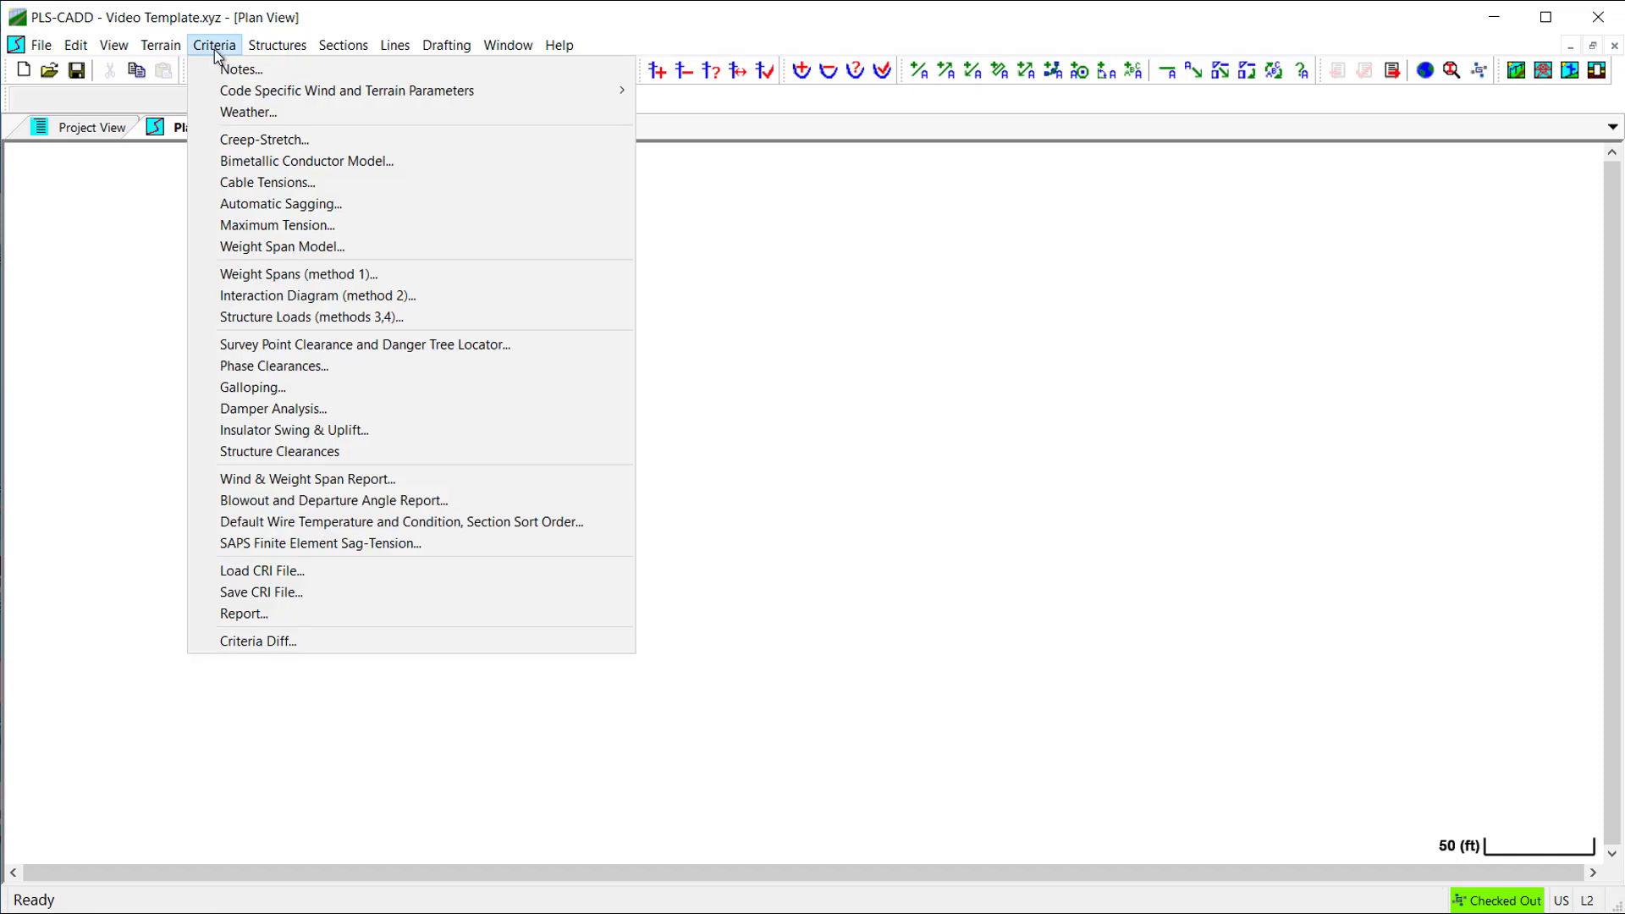
pyautogui.click(357, 571)
pyautogui.click(432, 112)
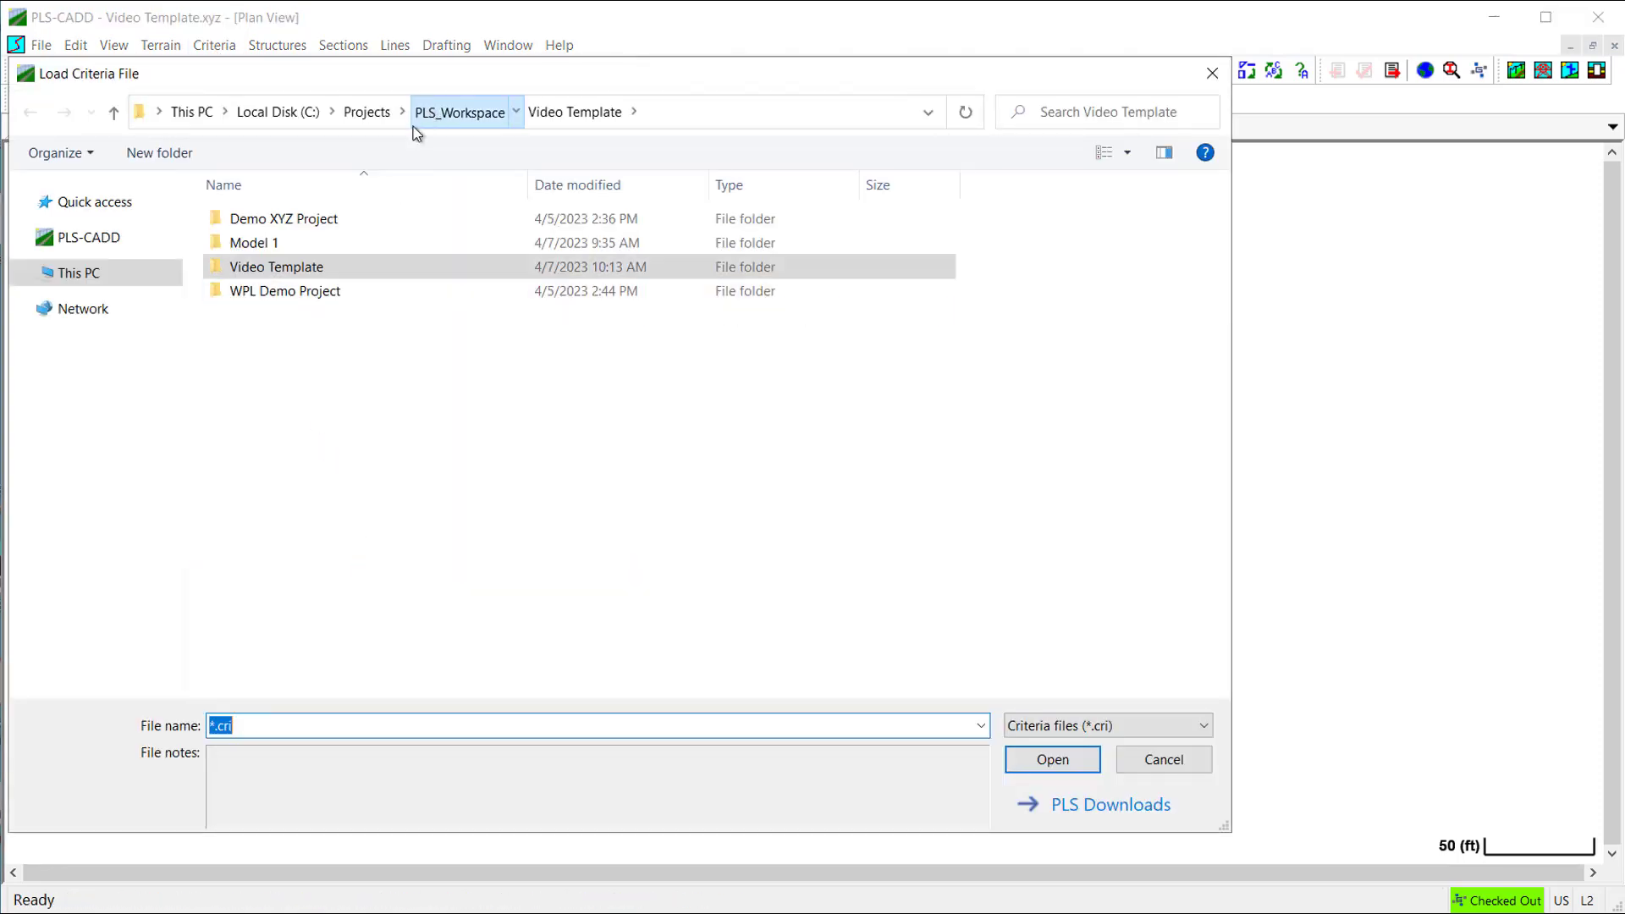
pyautogui.doubleClick(282, 242)
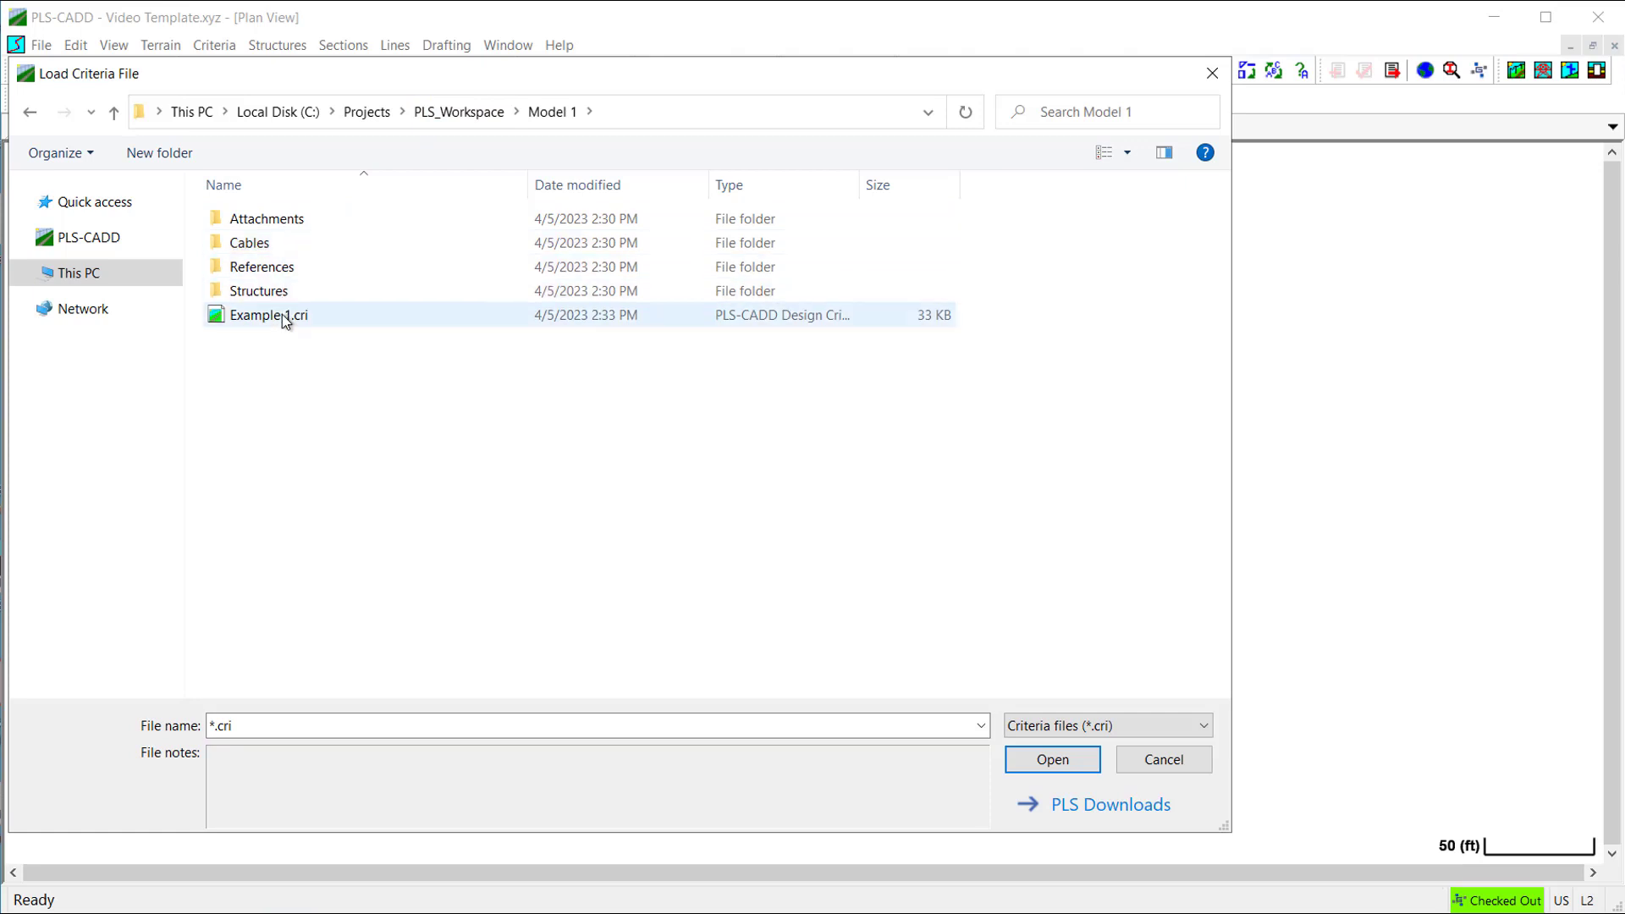
pyautogui.click(283, 314)
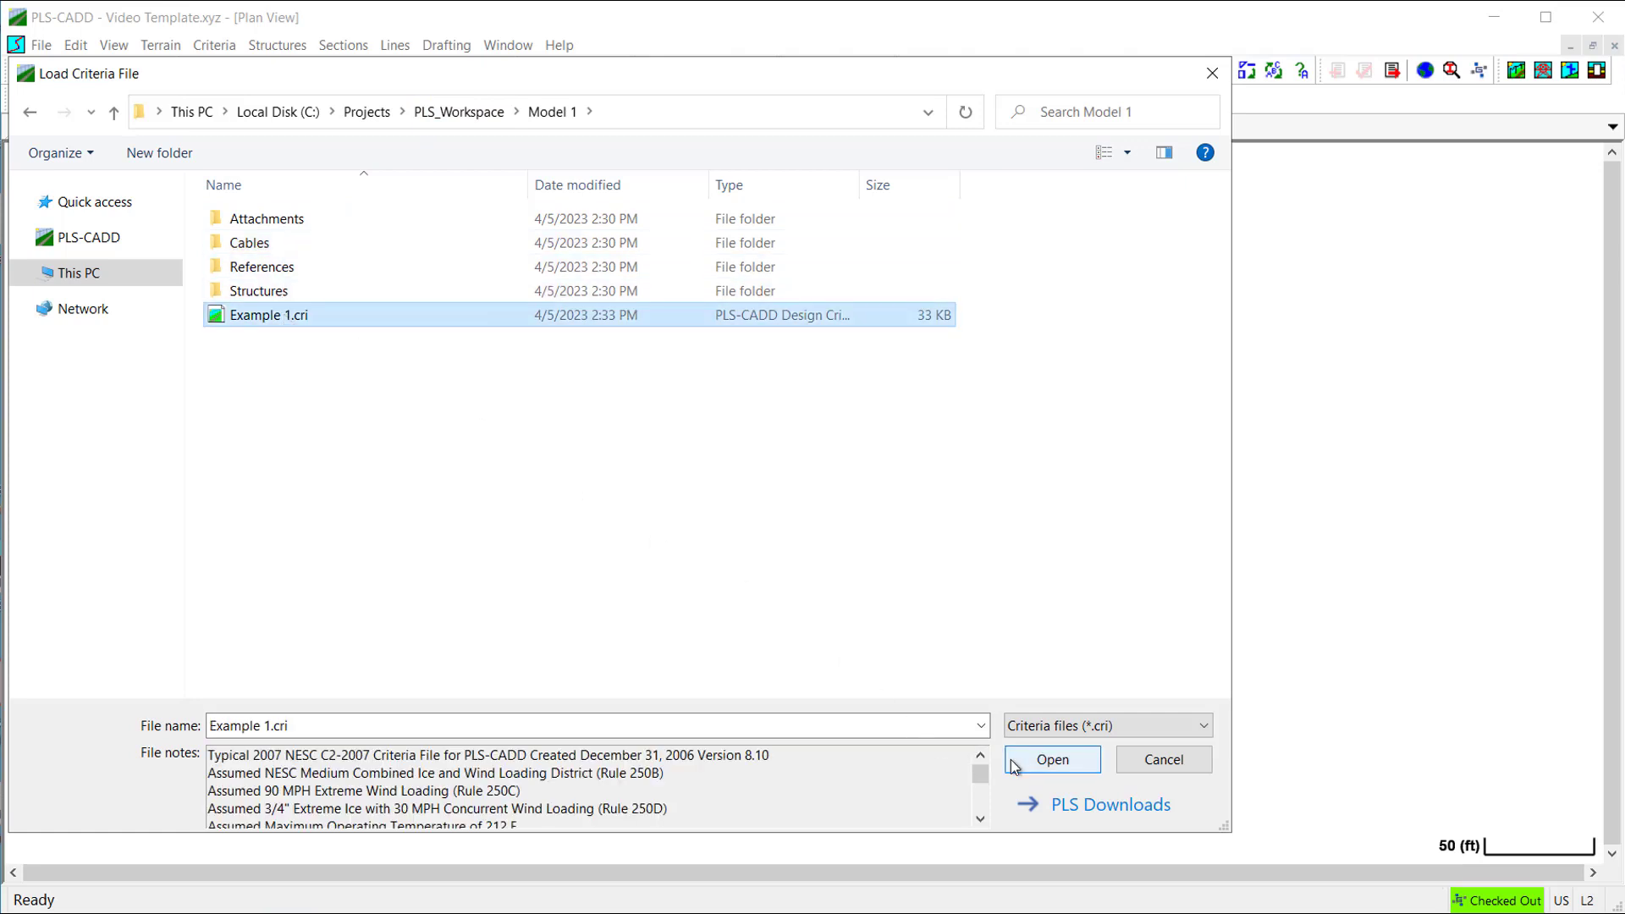
pyautogui.click(1053, 759)
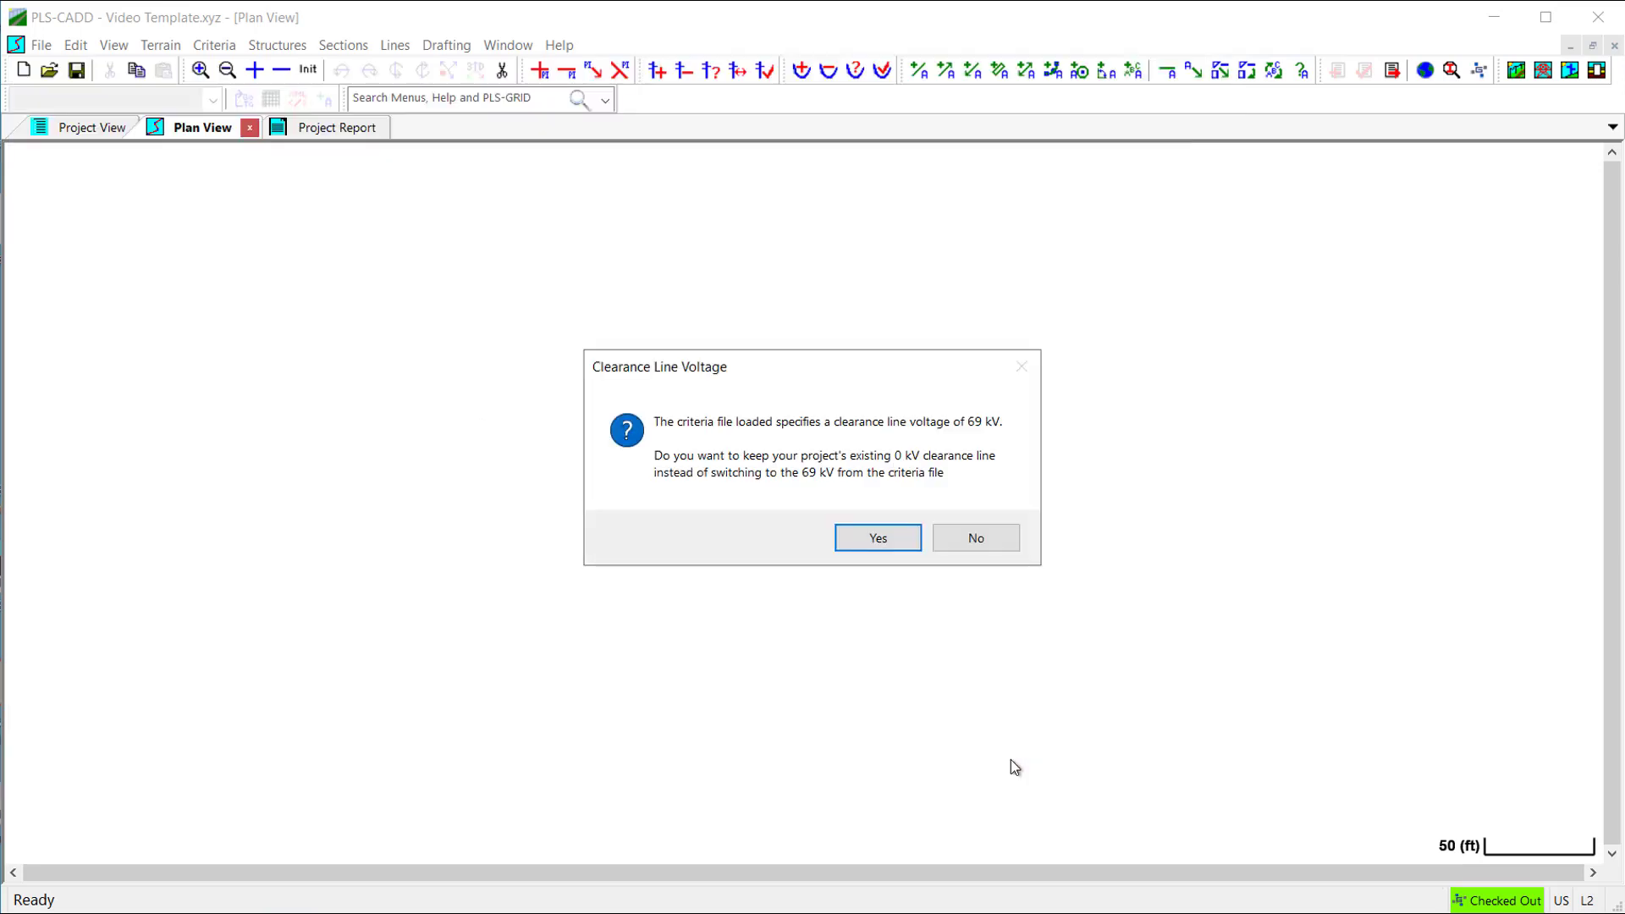
pyautogui.click(868, 546)
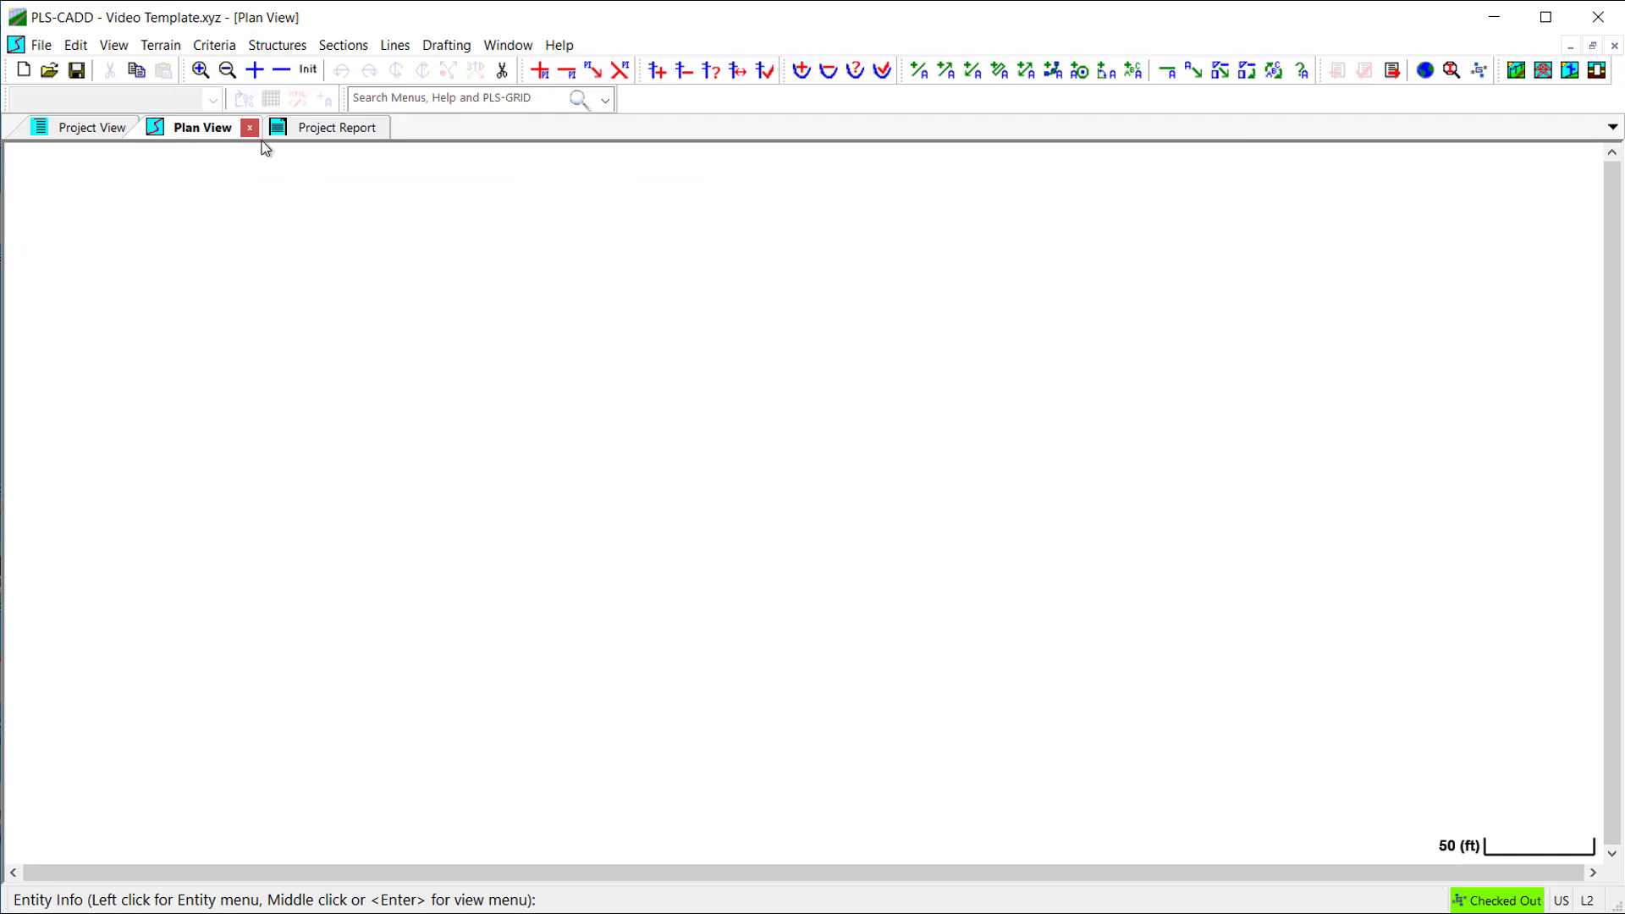
# - Load the Example 1.FEA feature code file from the Model 1 folder
pyautogui.click(161, 45)
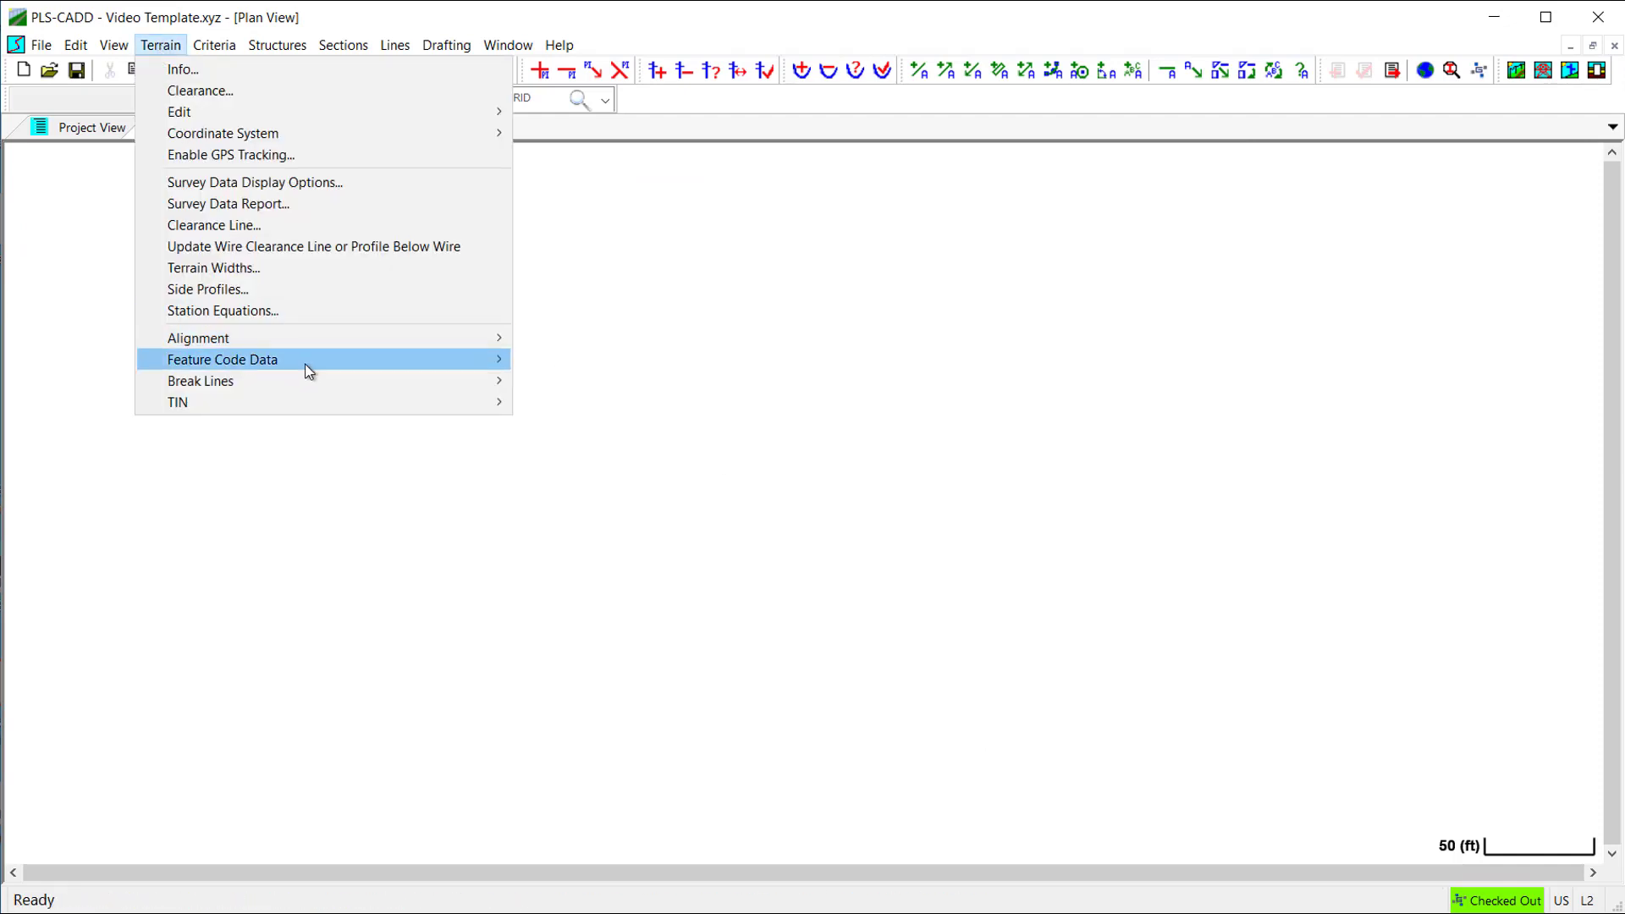
pyautogui.moveTo(308, 365)
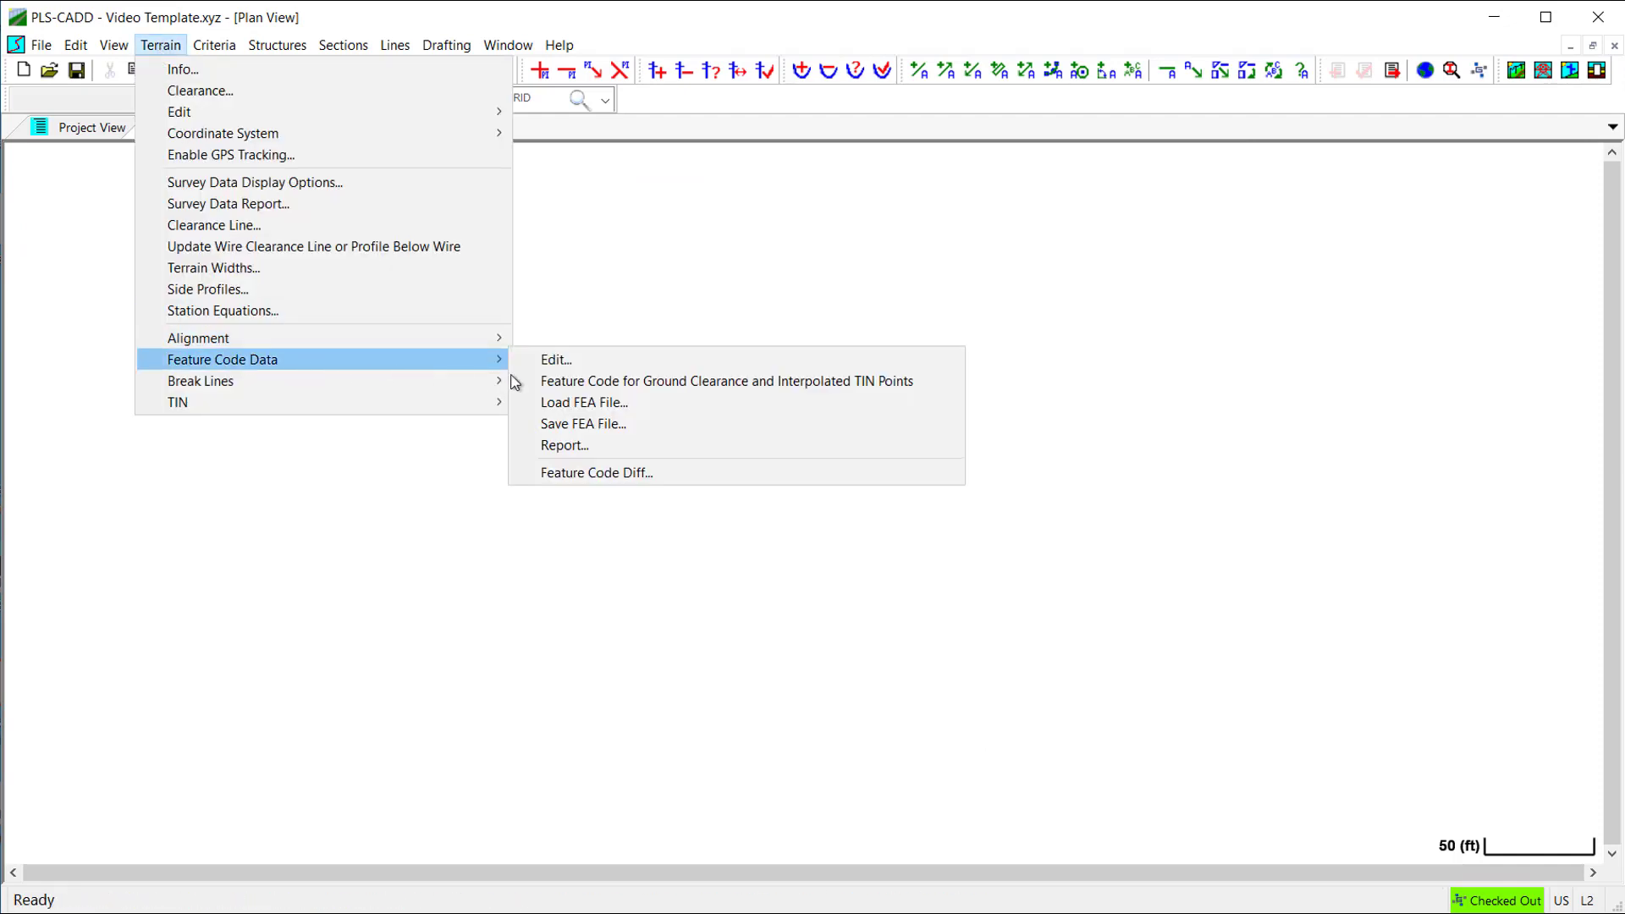
pyautogui.click(717, 404)
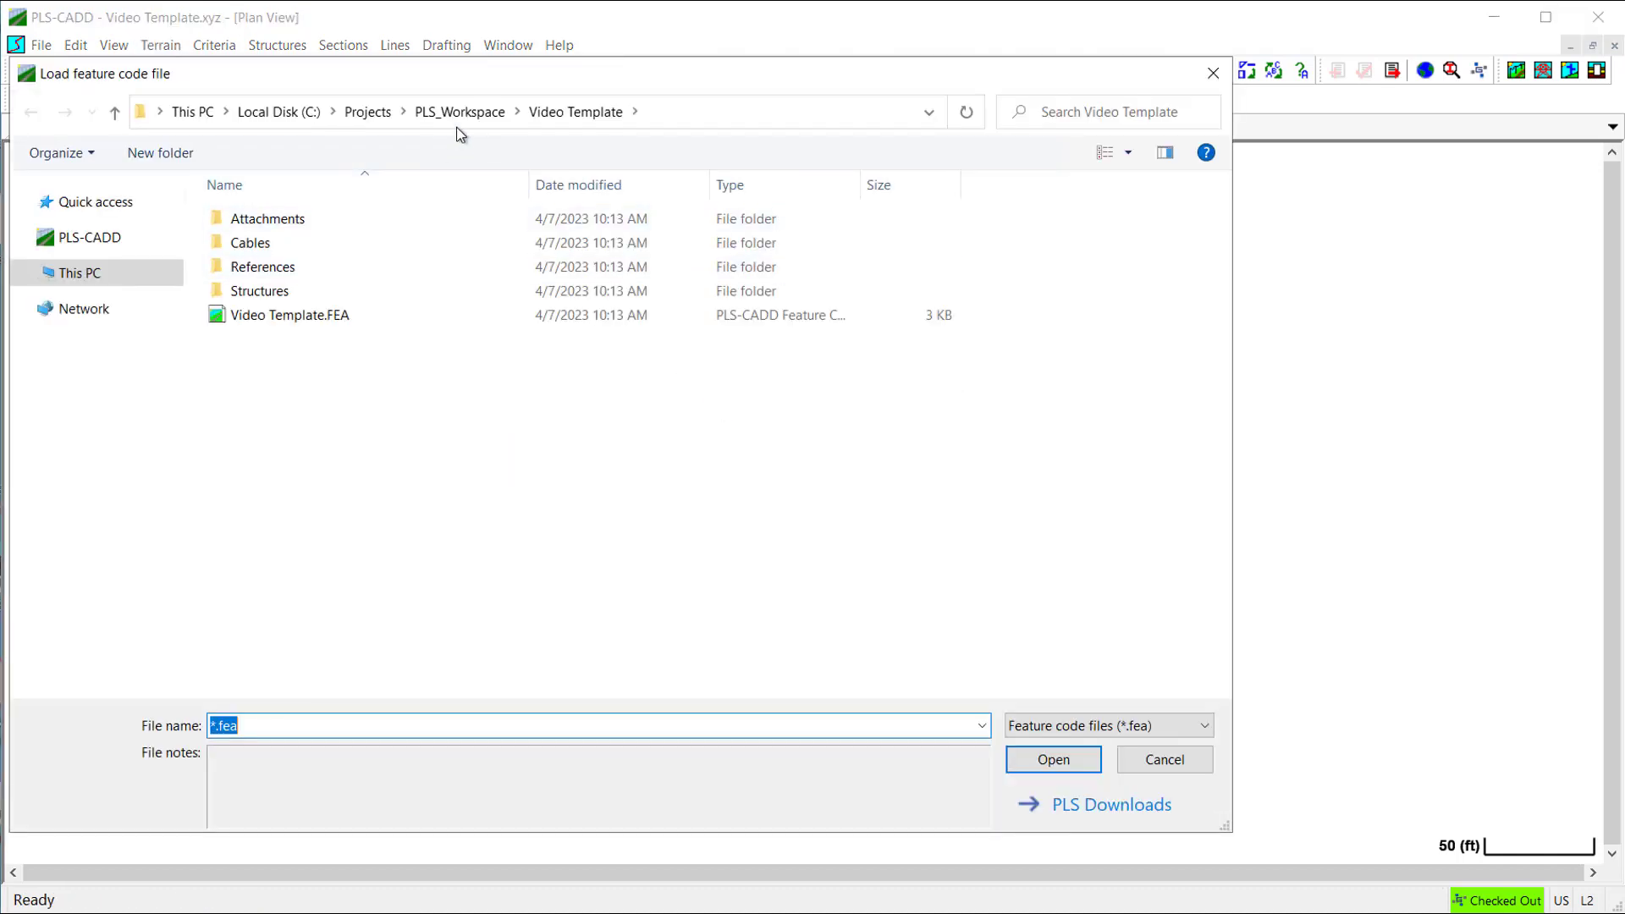
pyautogui.click(454, 117)
pyautogui.doubleClick(318, 242)
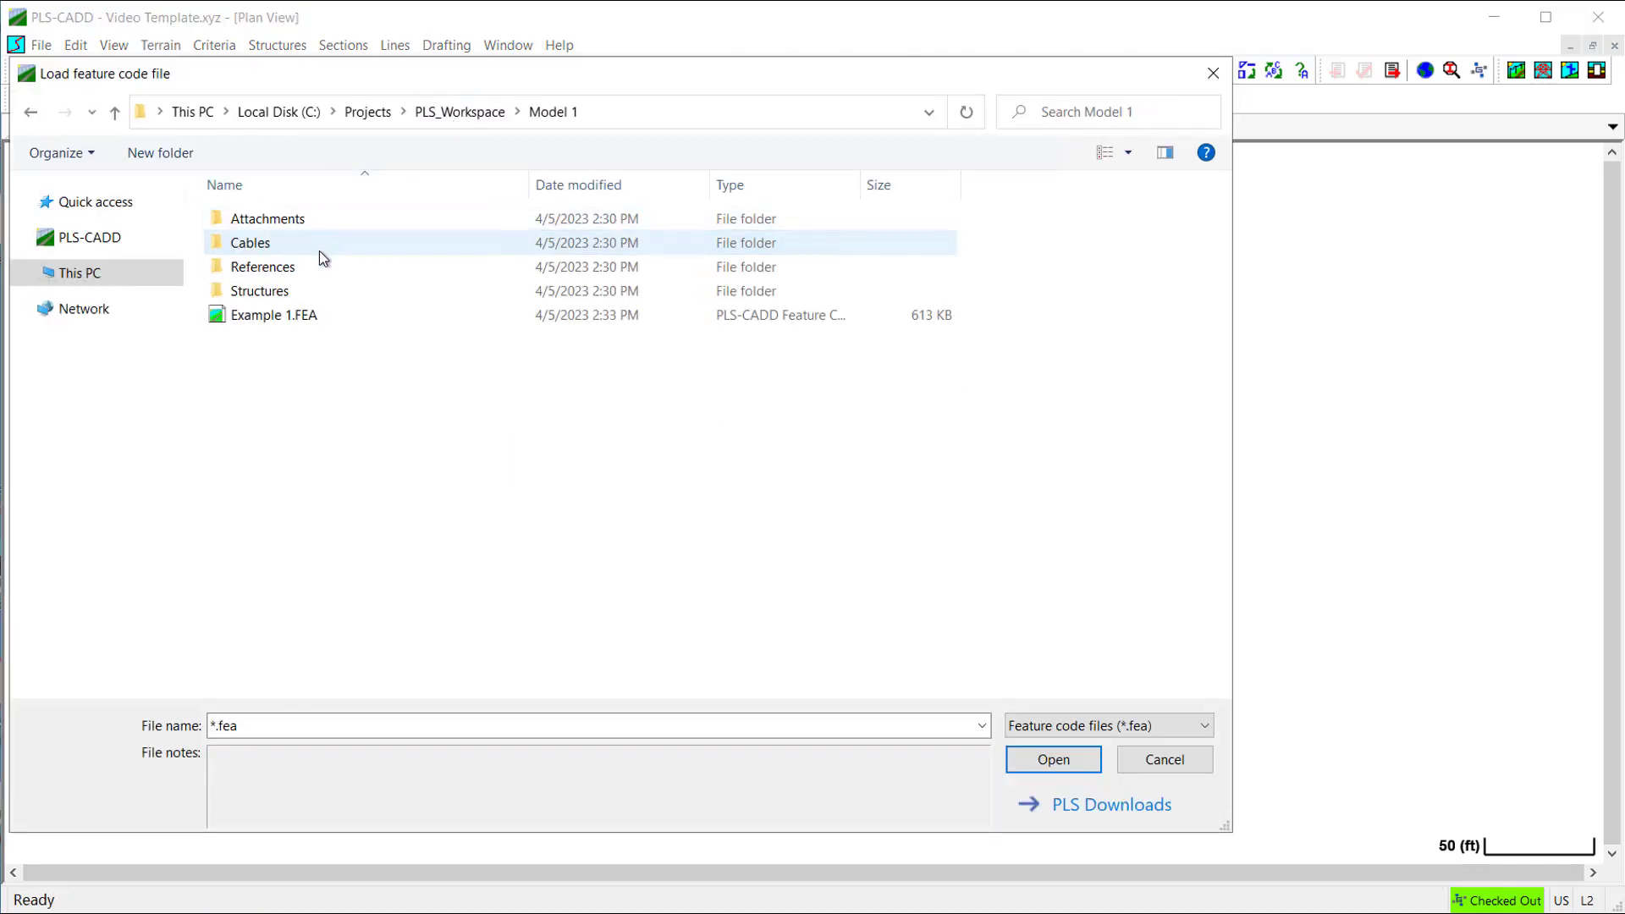
pyautogui.click(303, 320)
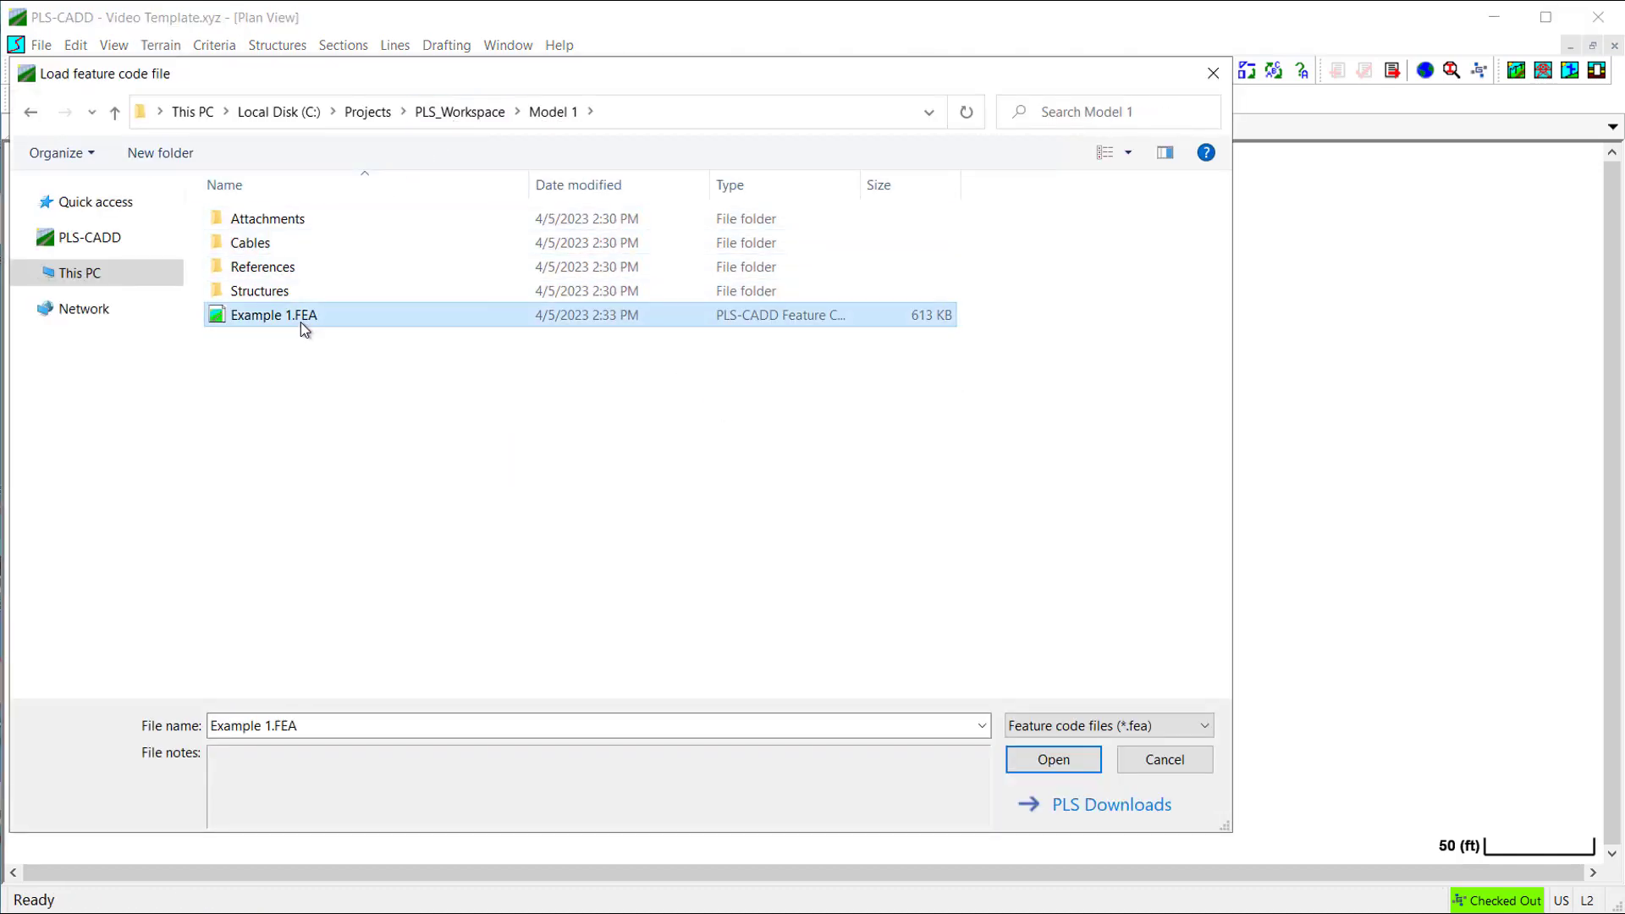
pyautogui.click(1029, 766)
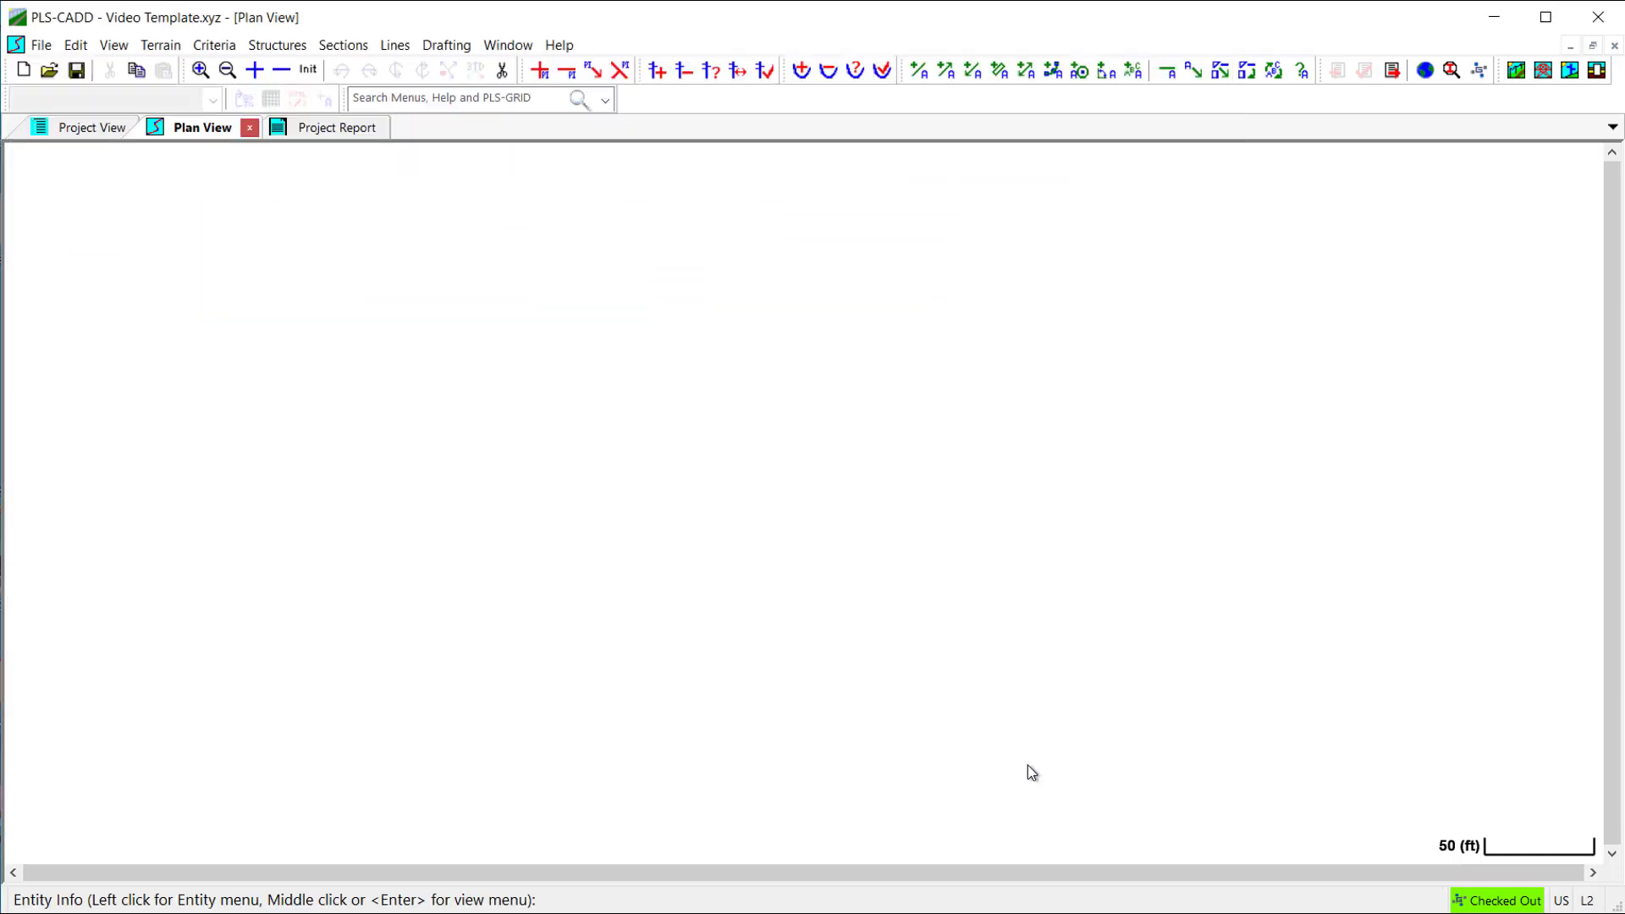
# - Add the ble_example.tow tower from Model 1\Structures to the available structure list
pyautogui.click(280, 47)
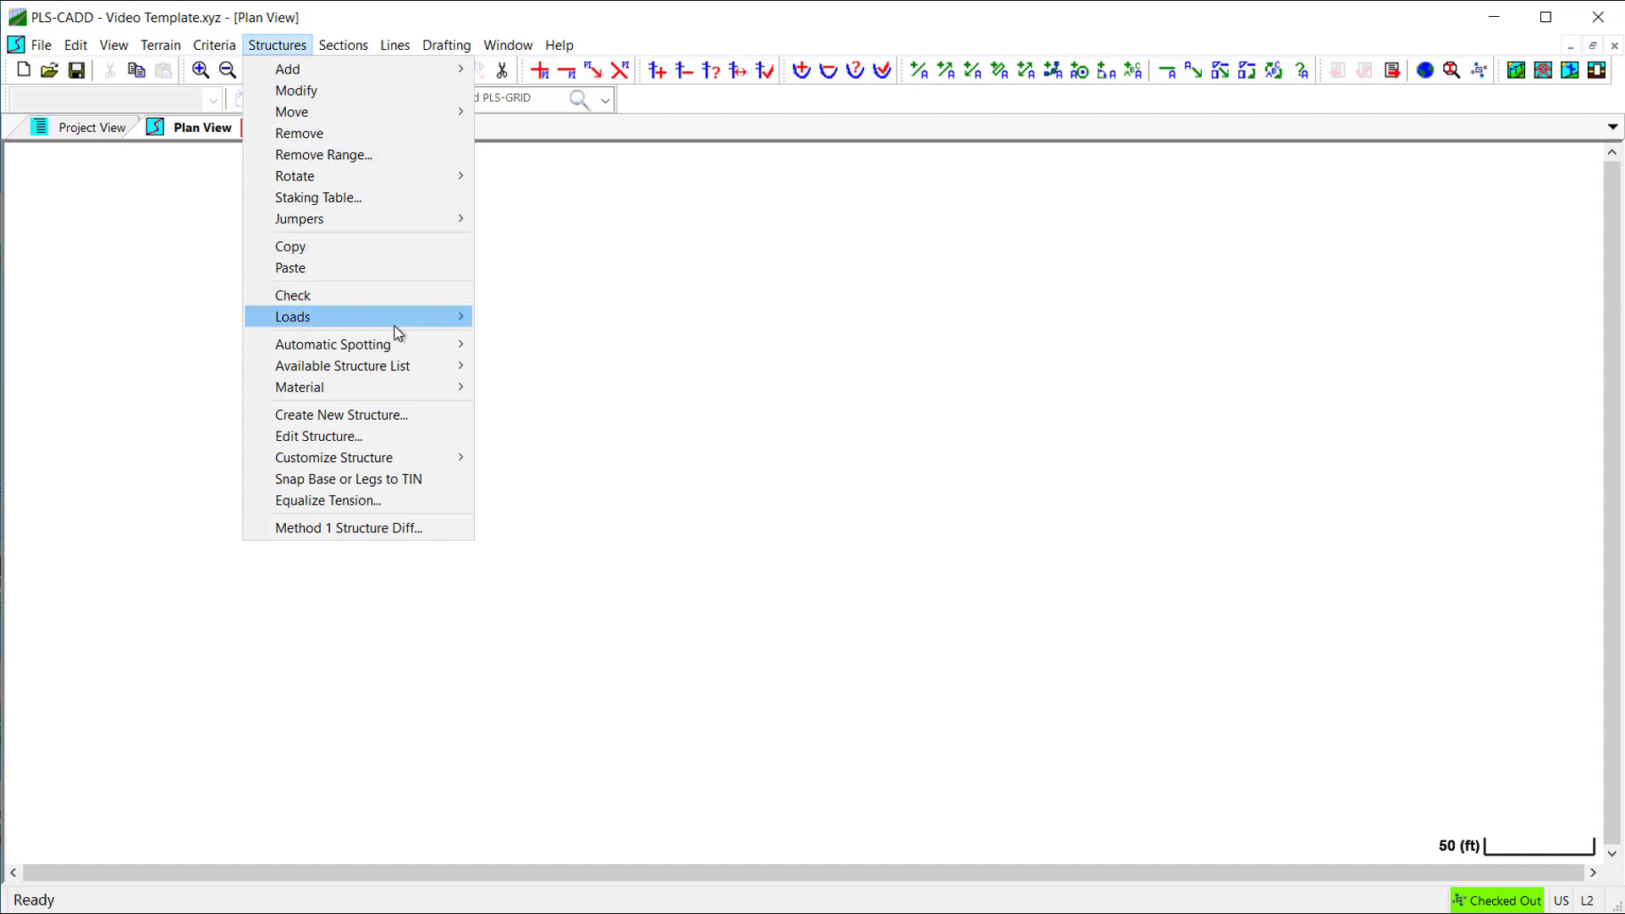
pyautogui.moveTo(409, 367)
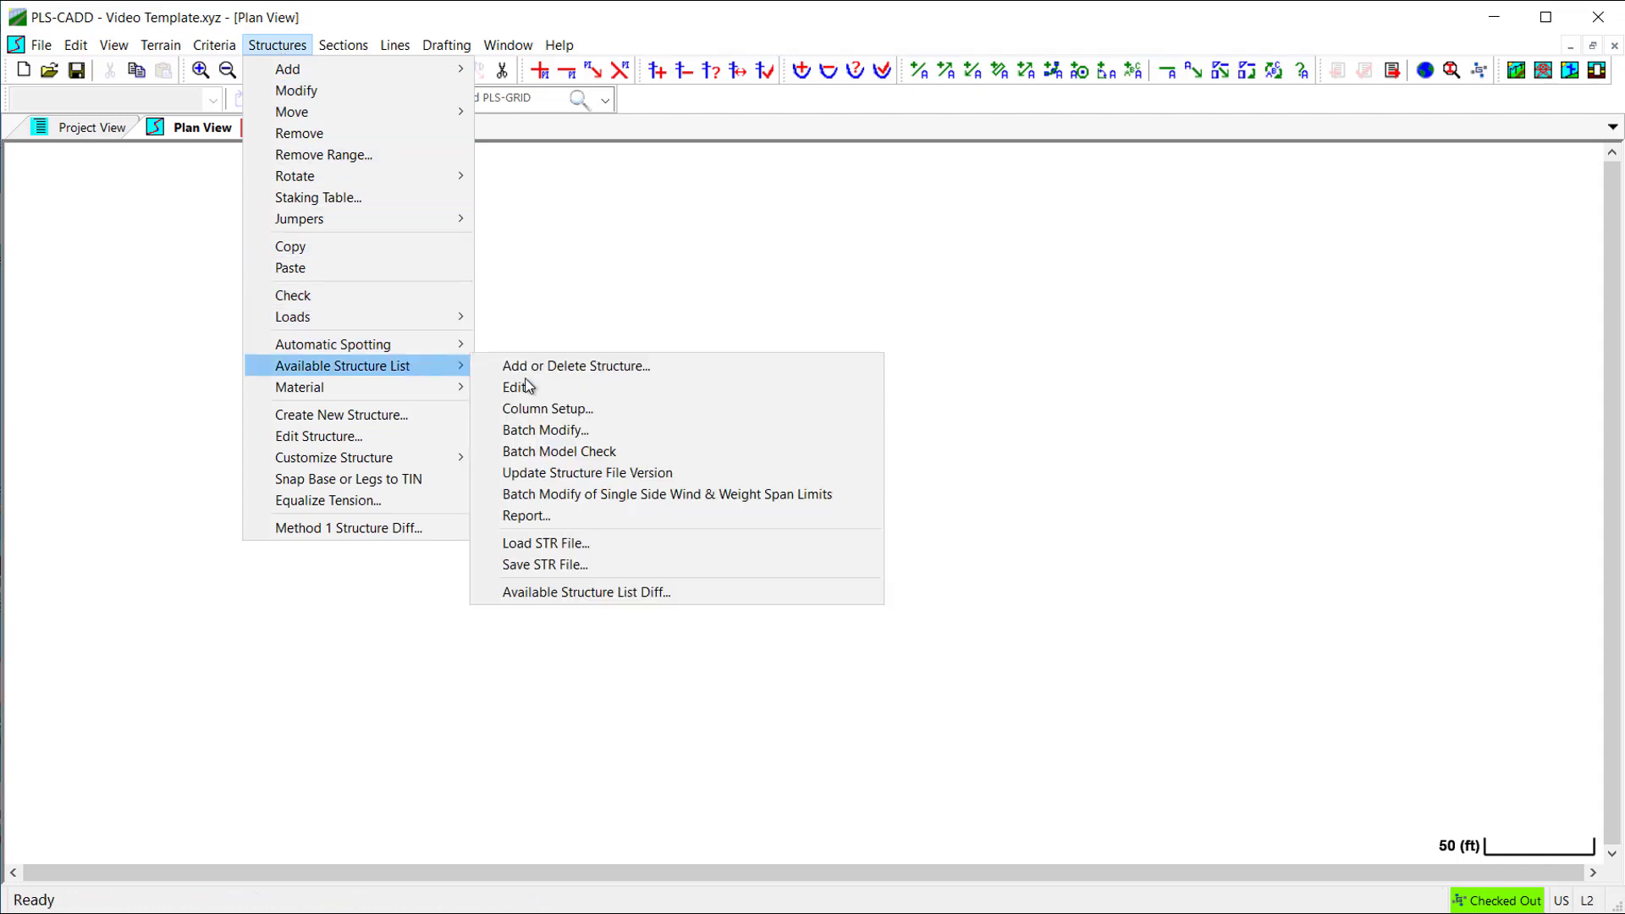
pyautogui.click(755, 368)
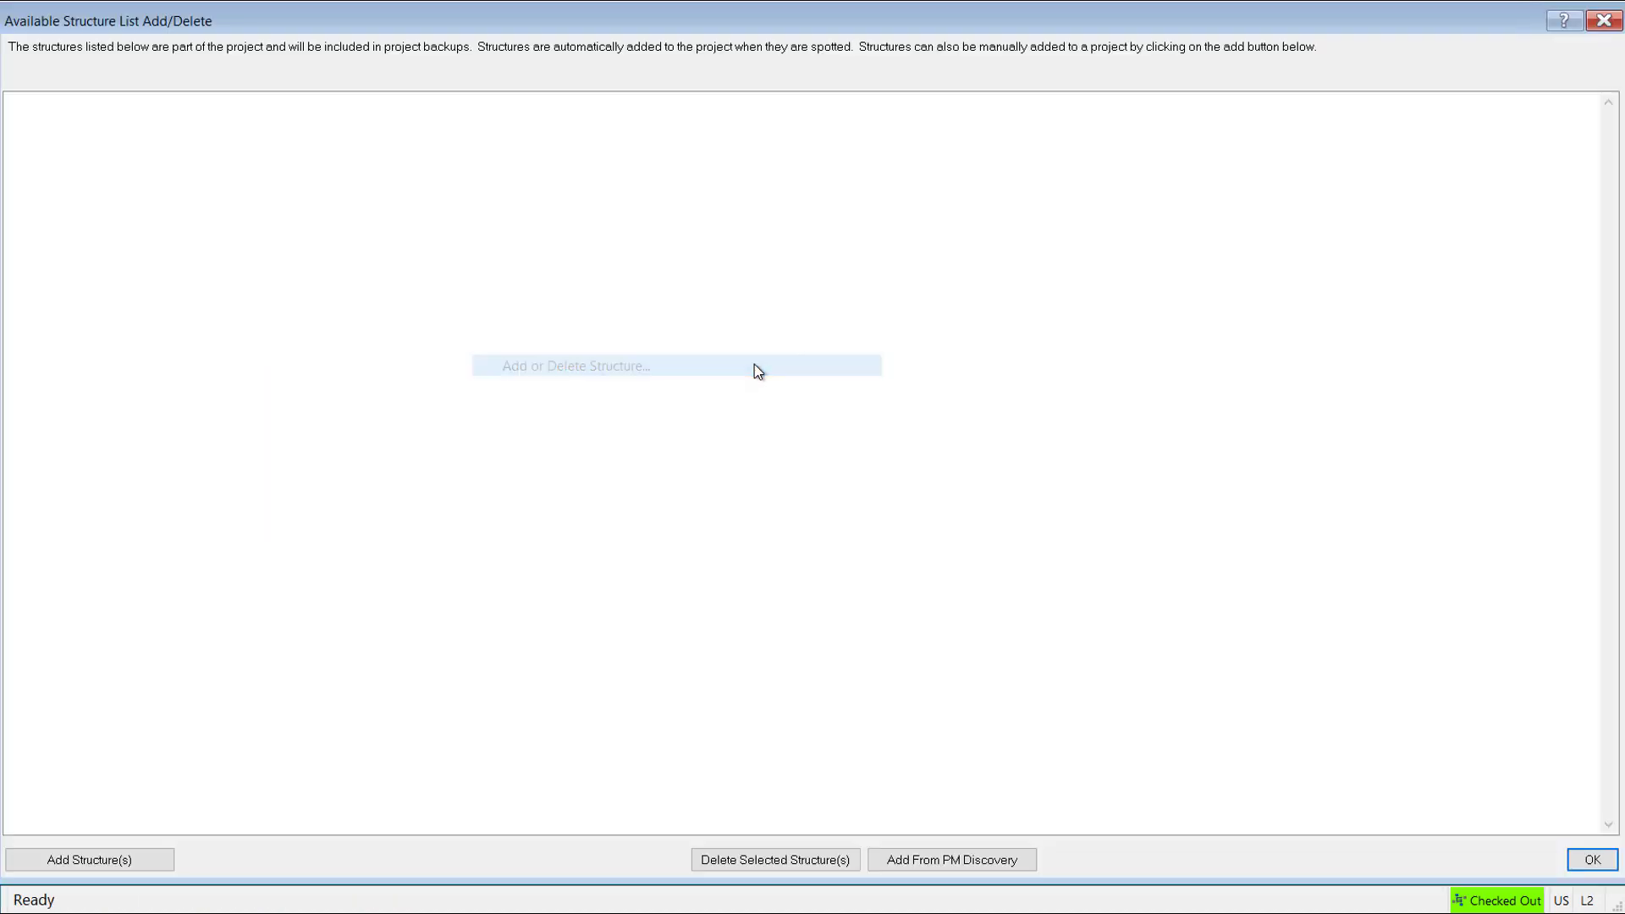
pyautogui.click(134, 861)
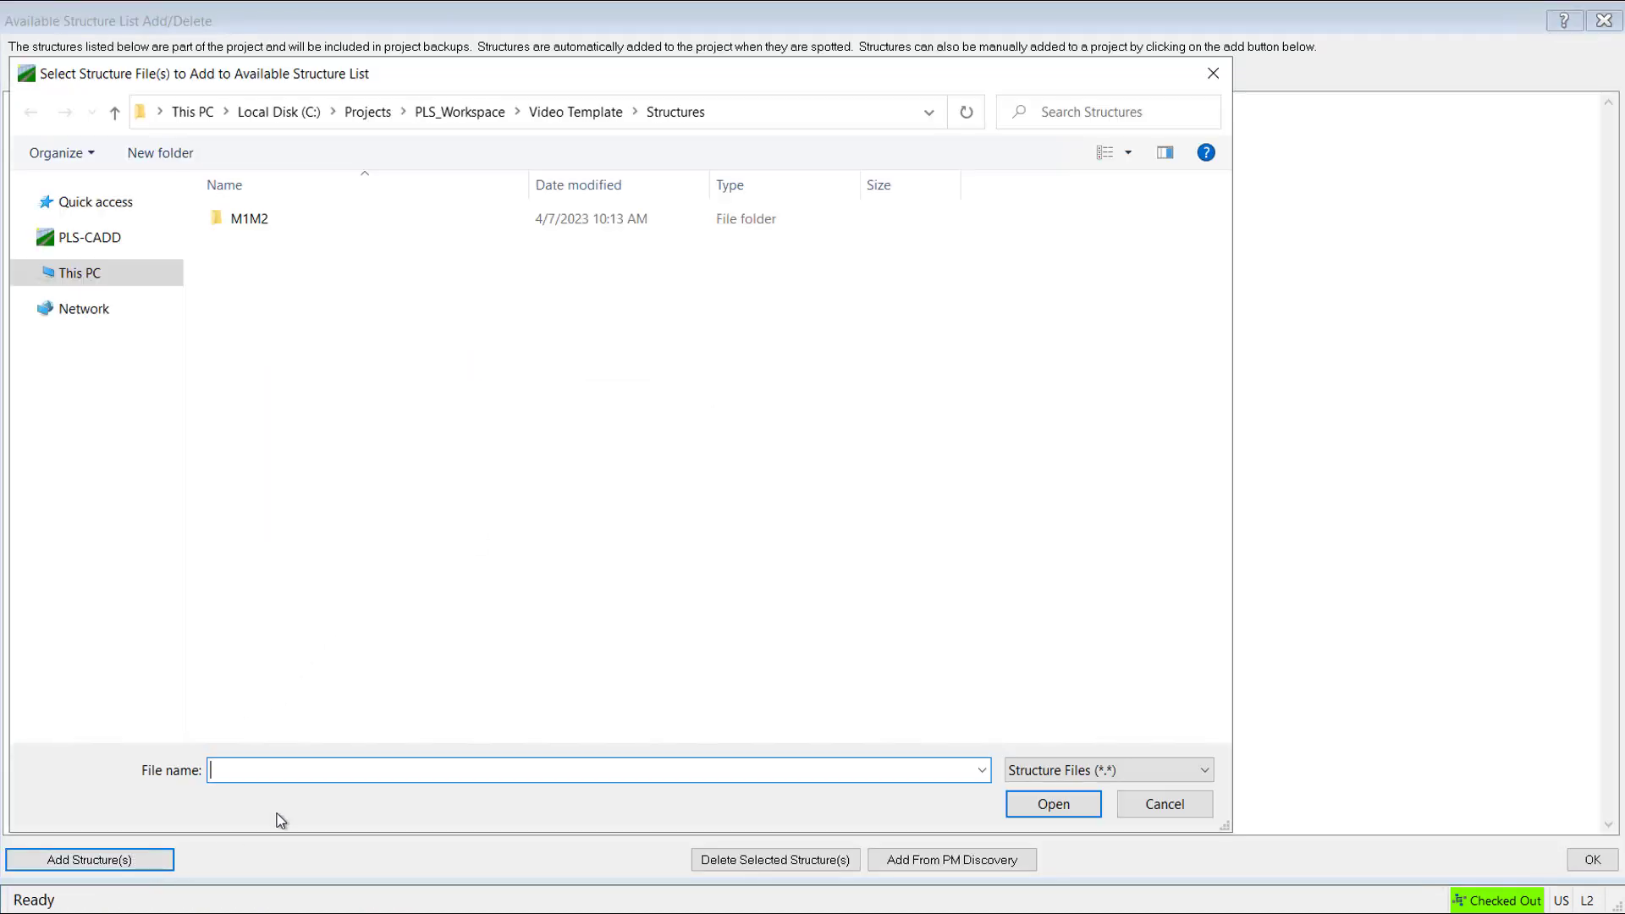
pyautogui.click(471, 120)
pyautogui.doubleClick(317, 241)
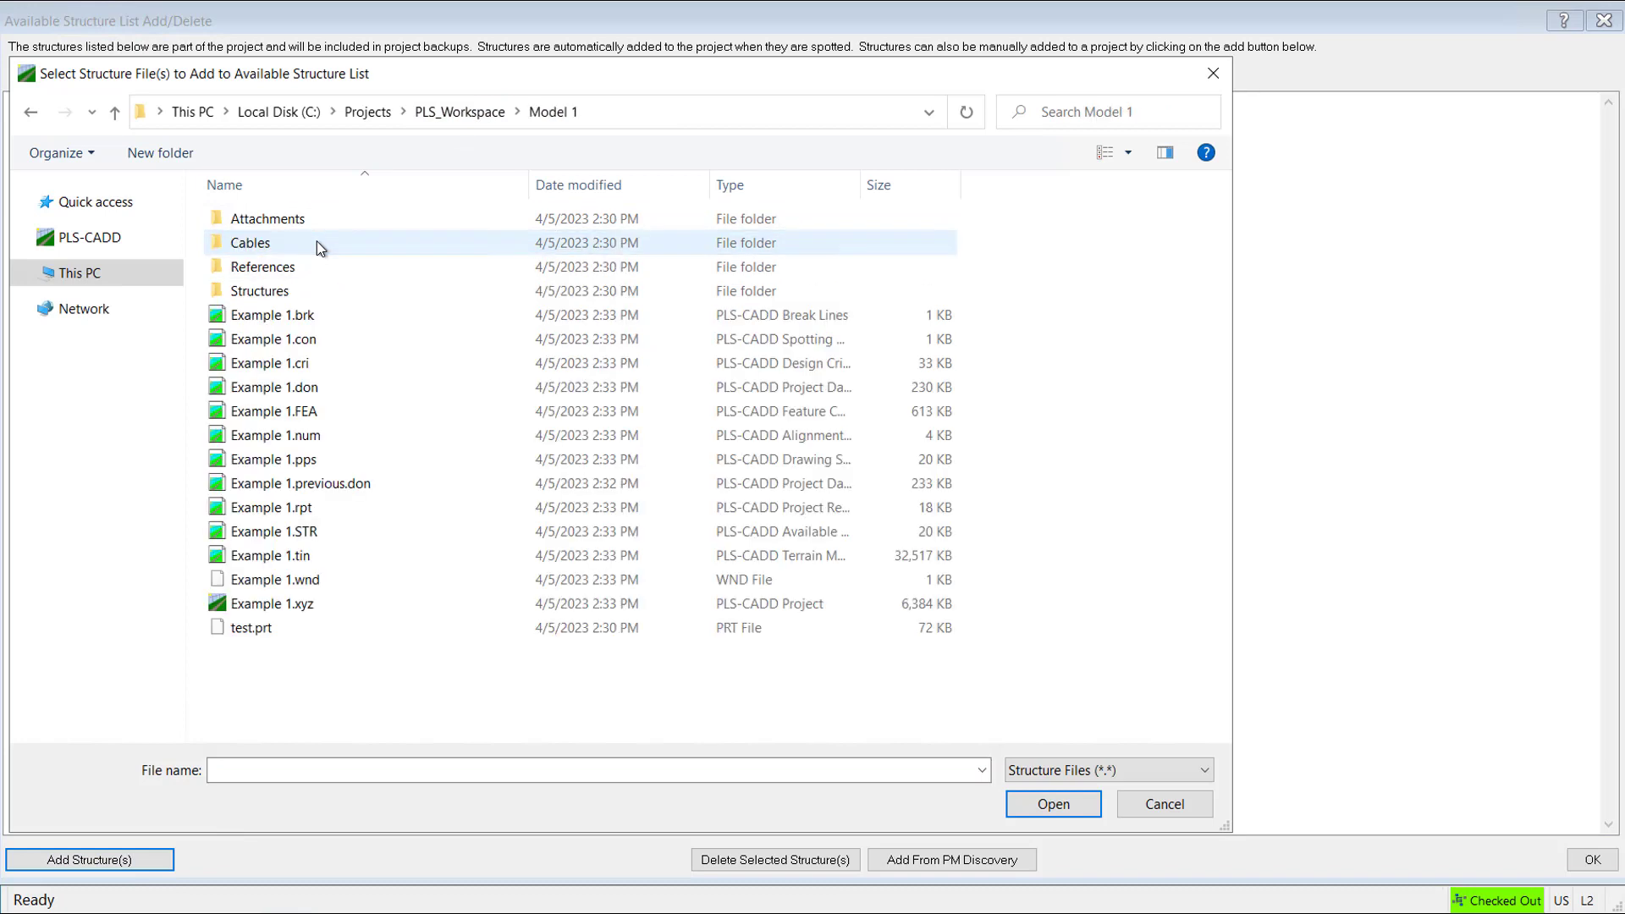
pyautogui.doubleClick(313, 292)
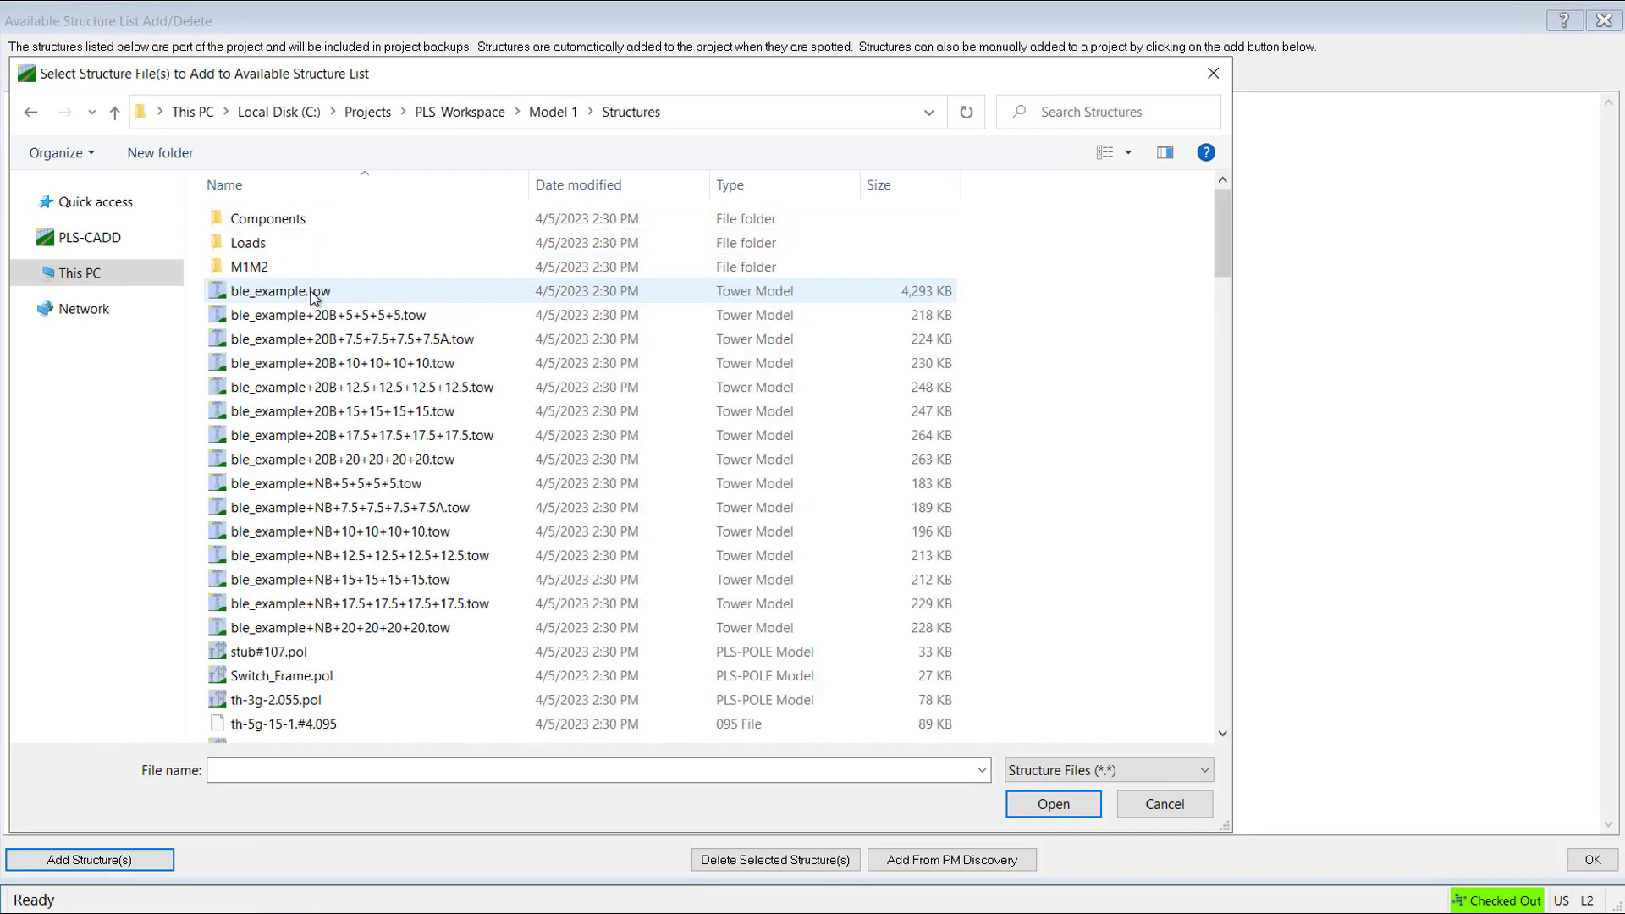
pyautogui.click(313, 292)
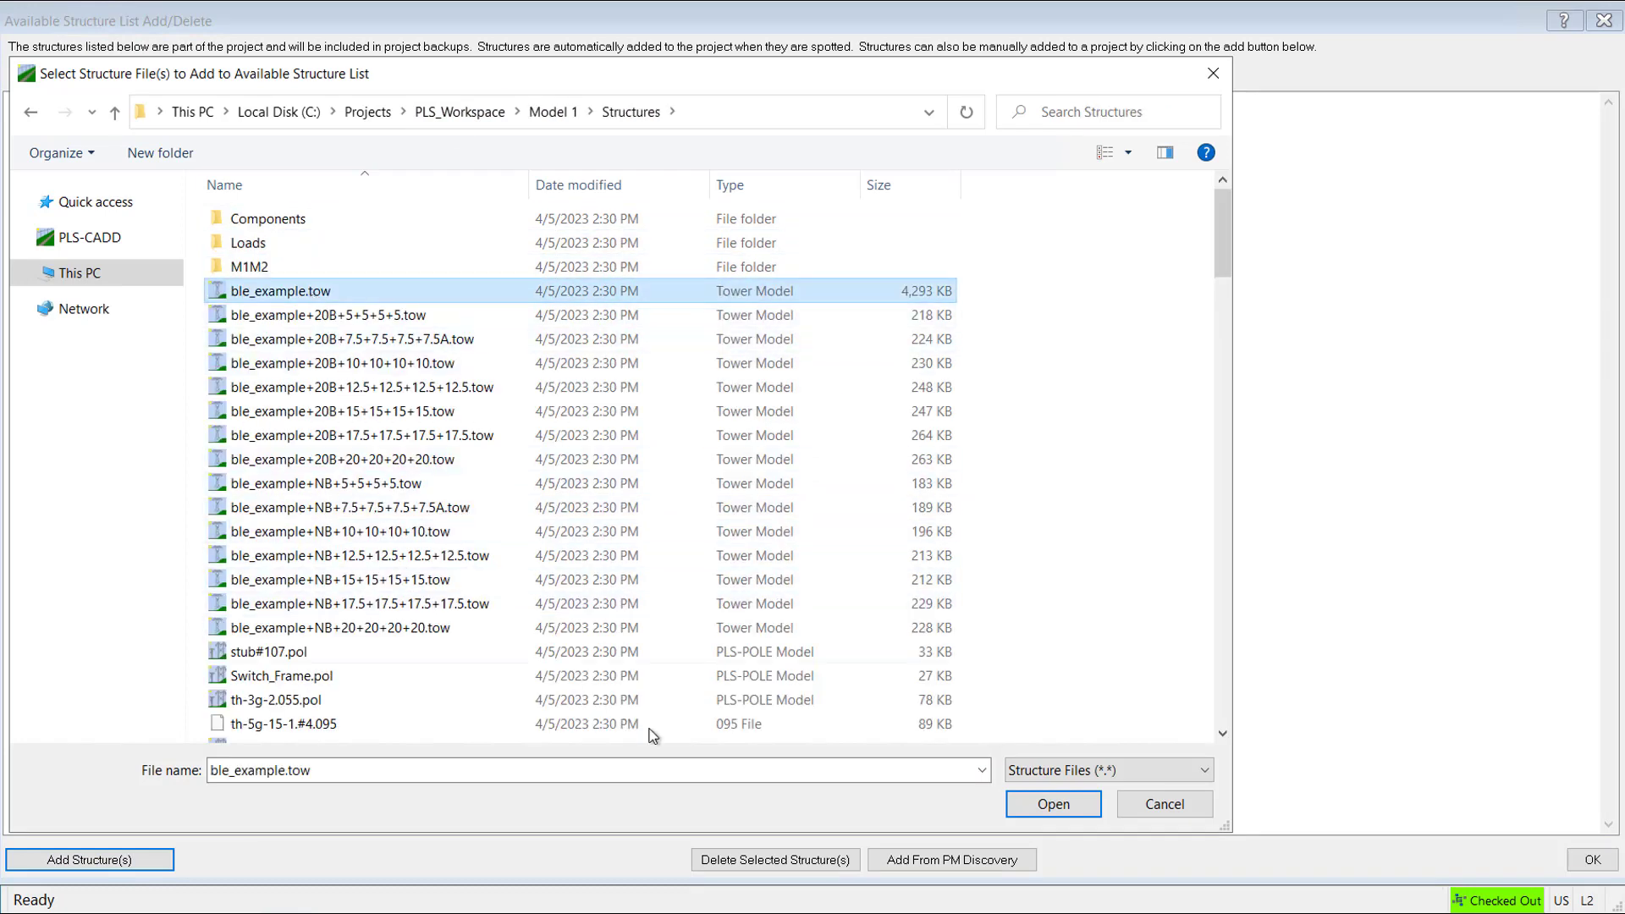
pyautogui.click(1052, 804)
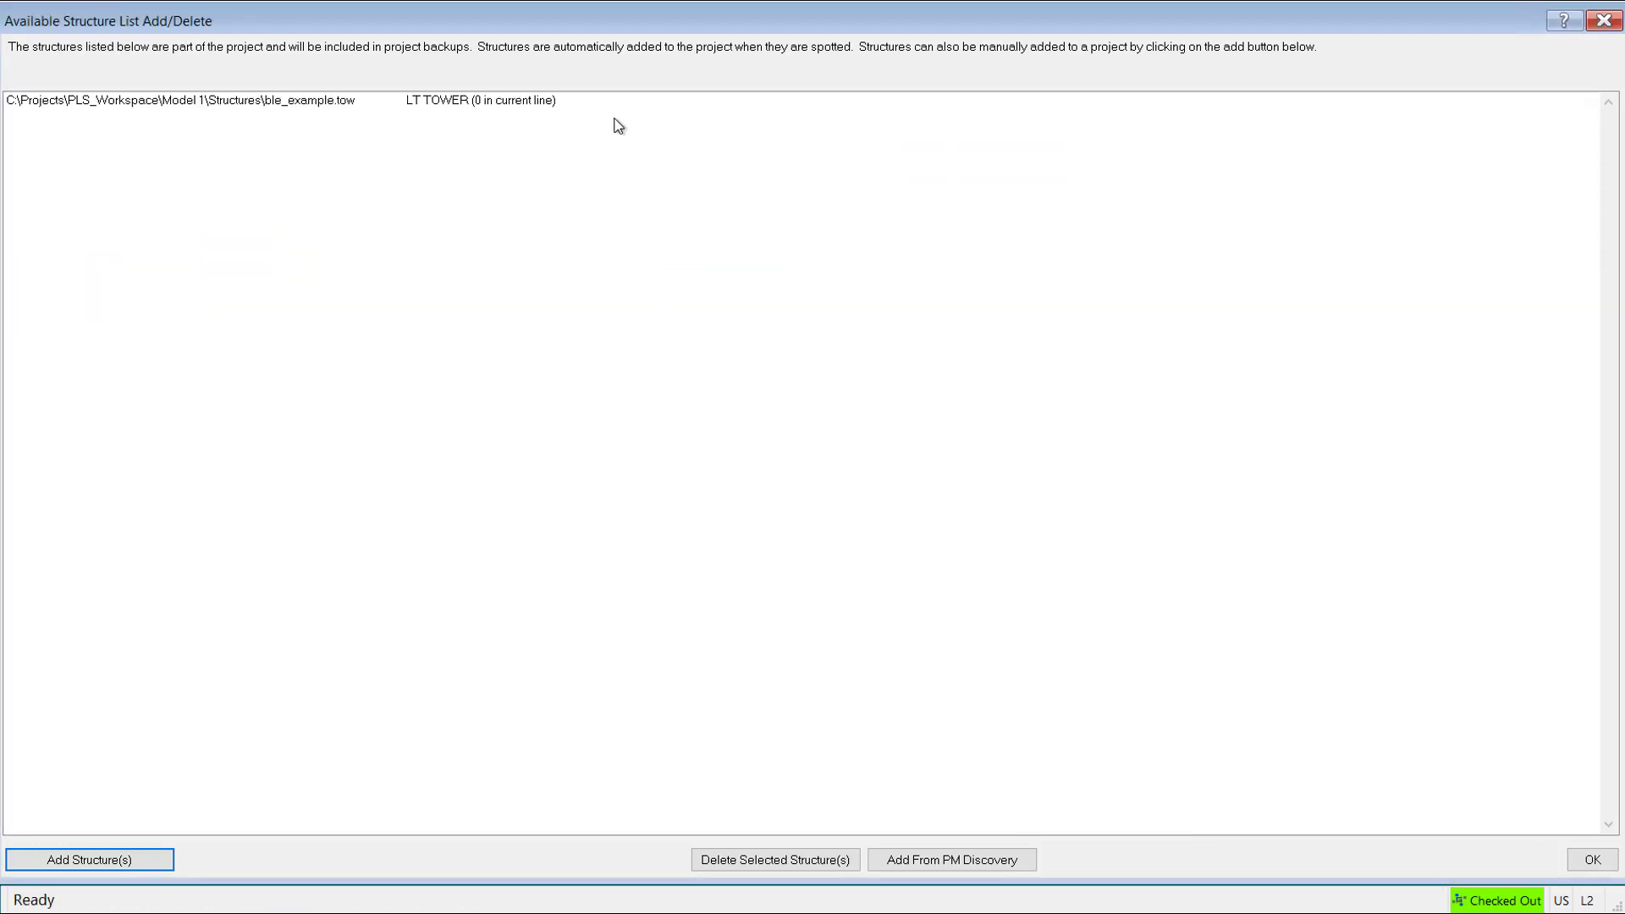
pyautogui.click(606, 103)
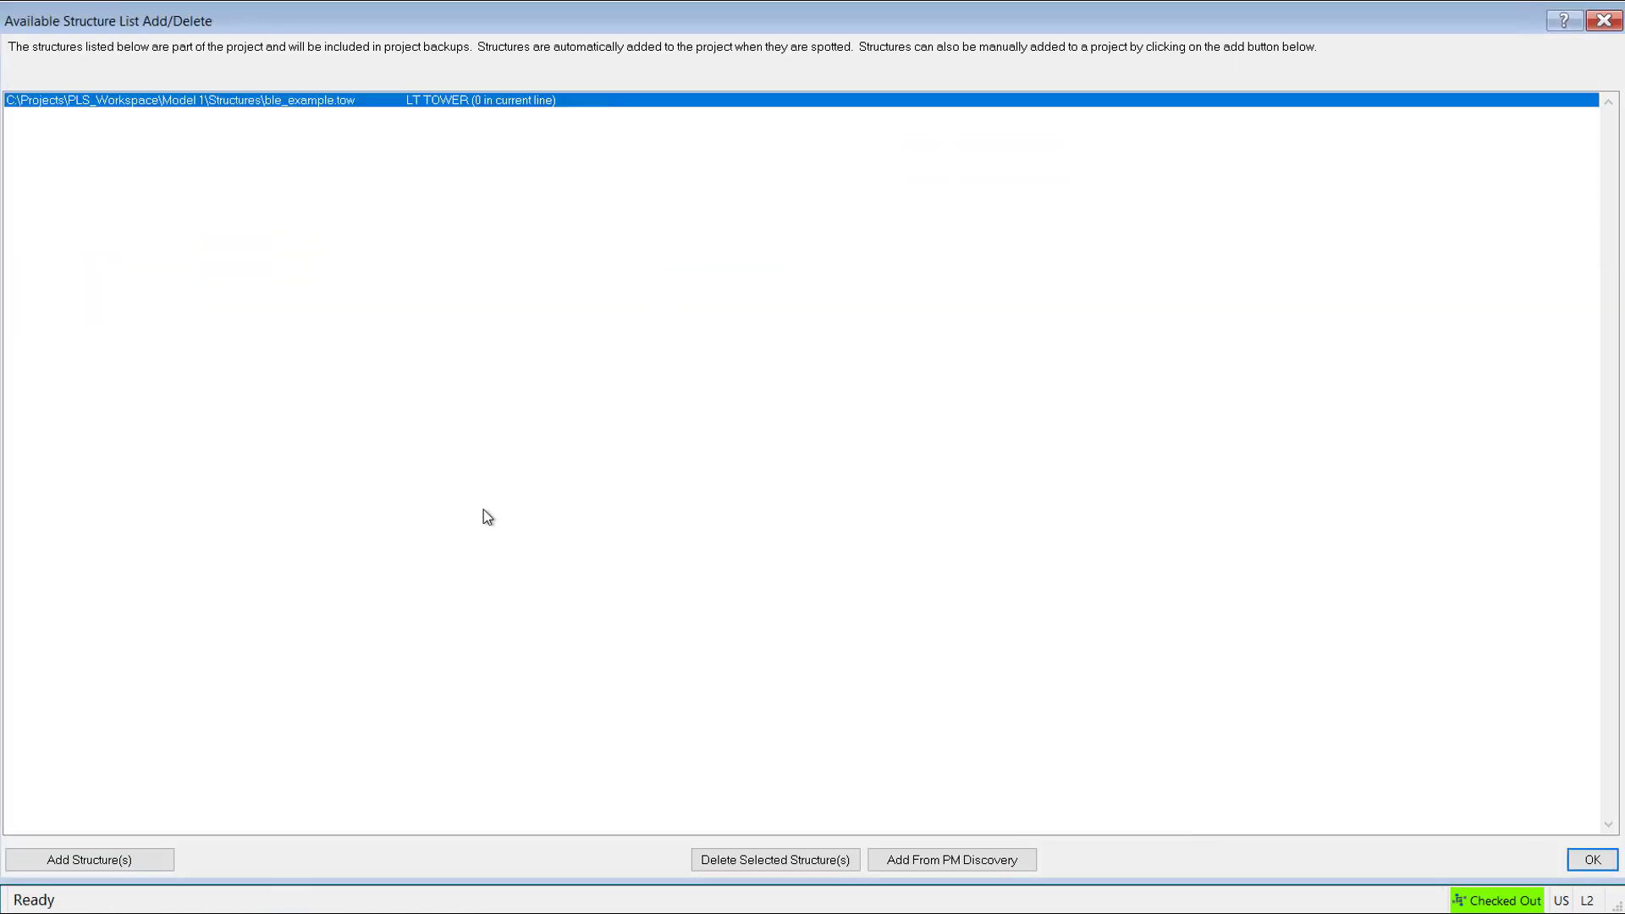
pyautogui.click(1585, 864)
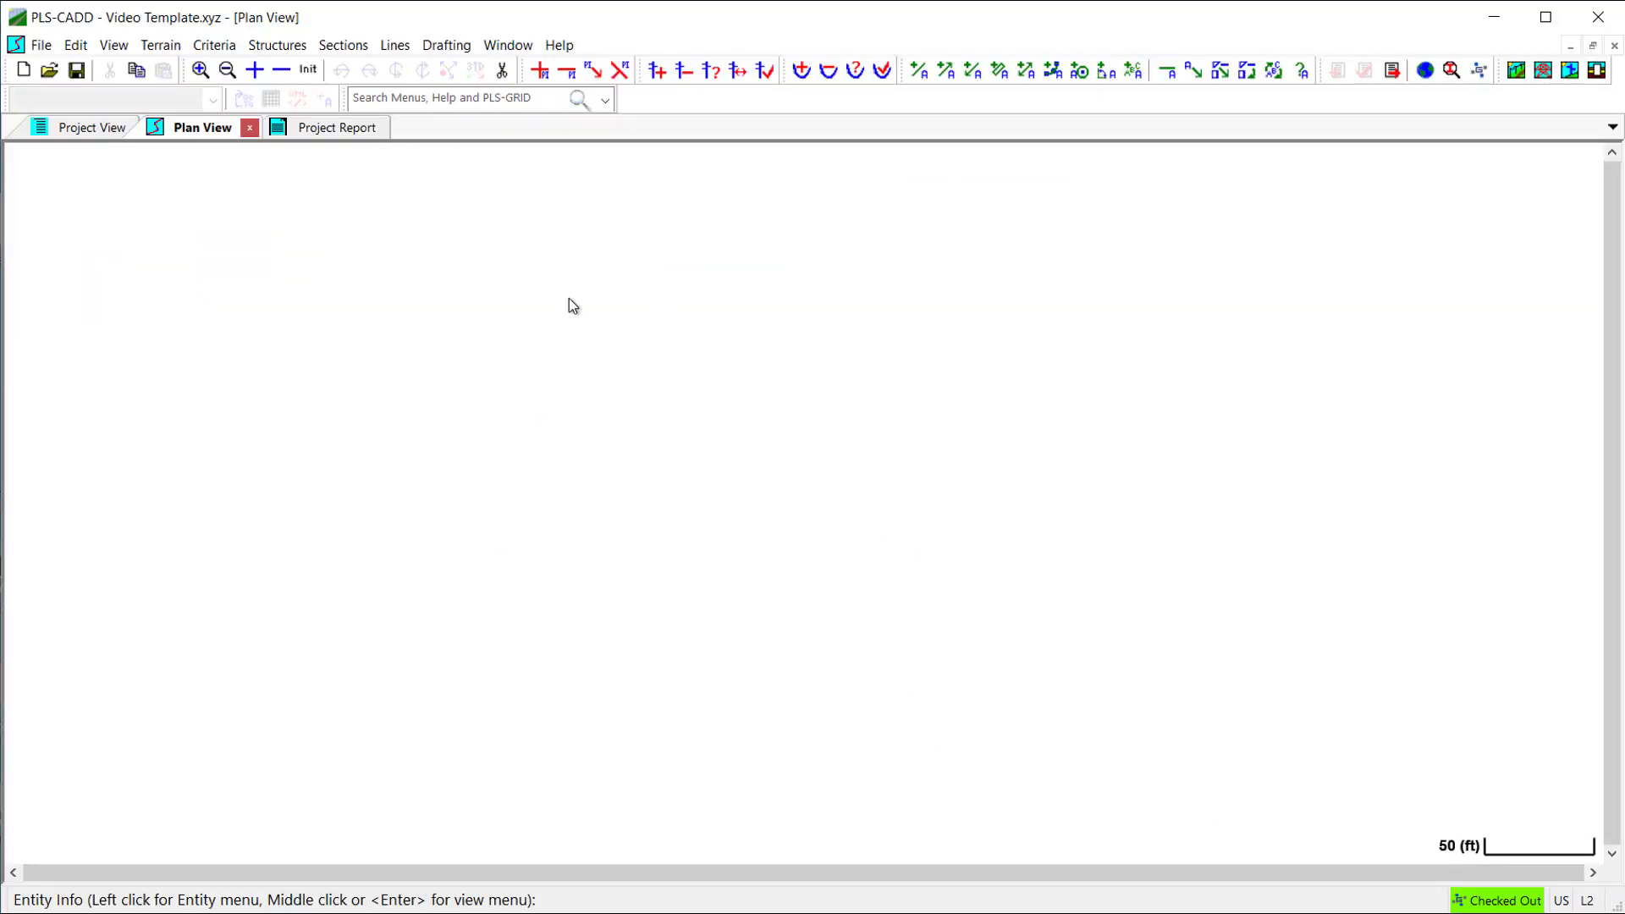
pyautogui.click(277, 45)
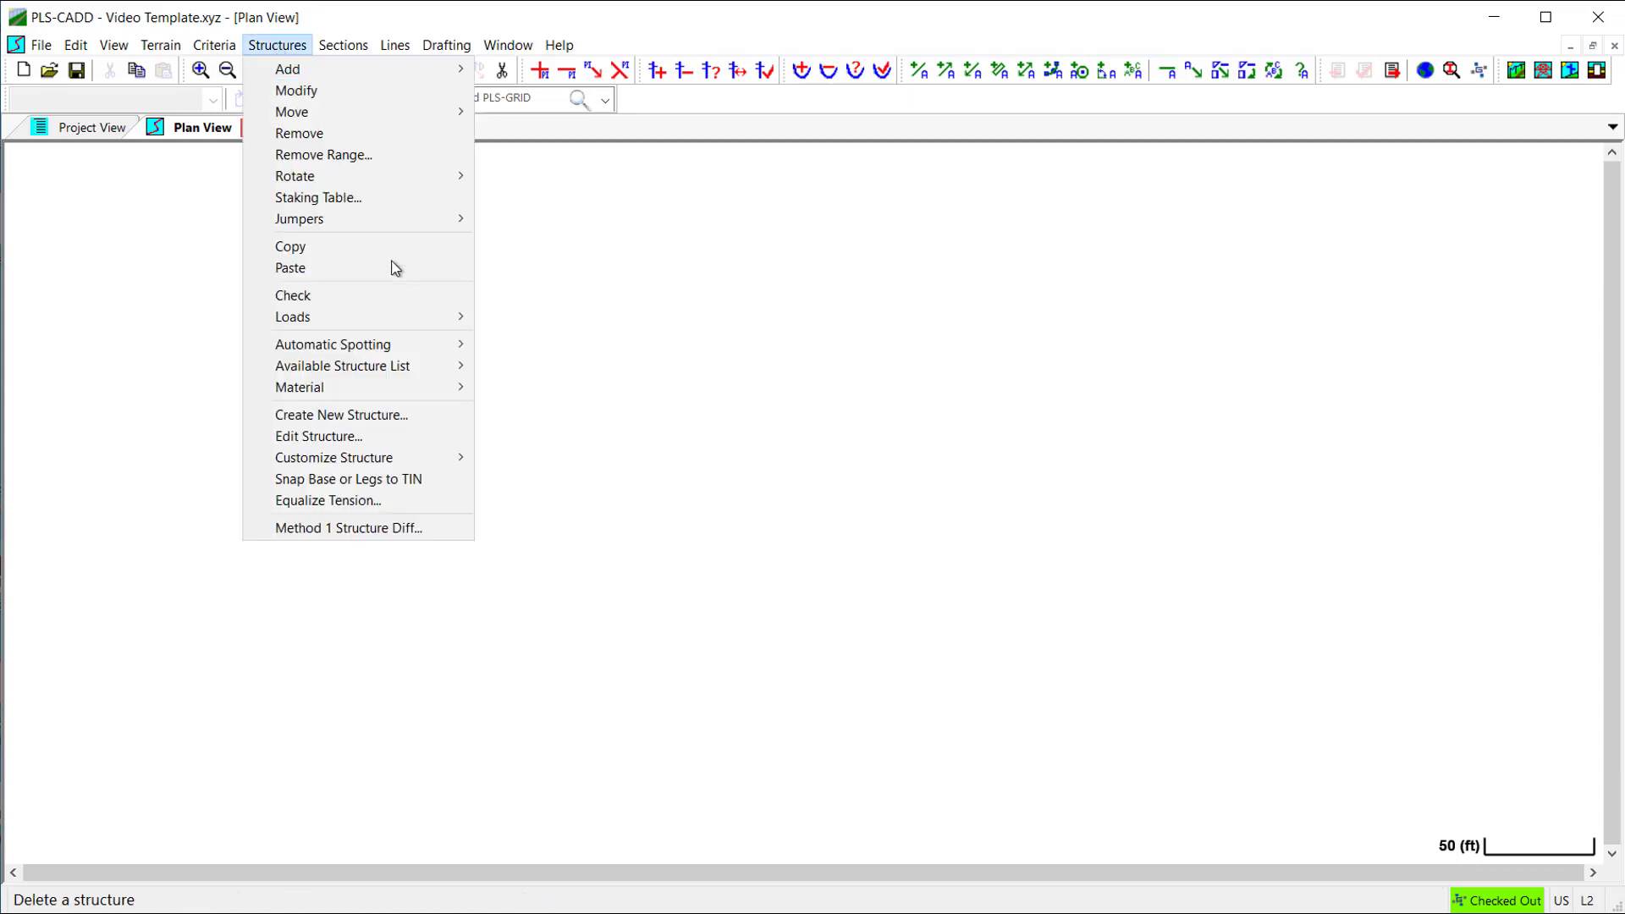
pyautogui.moveTo(446, 365)
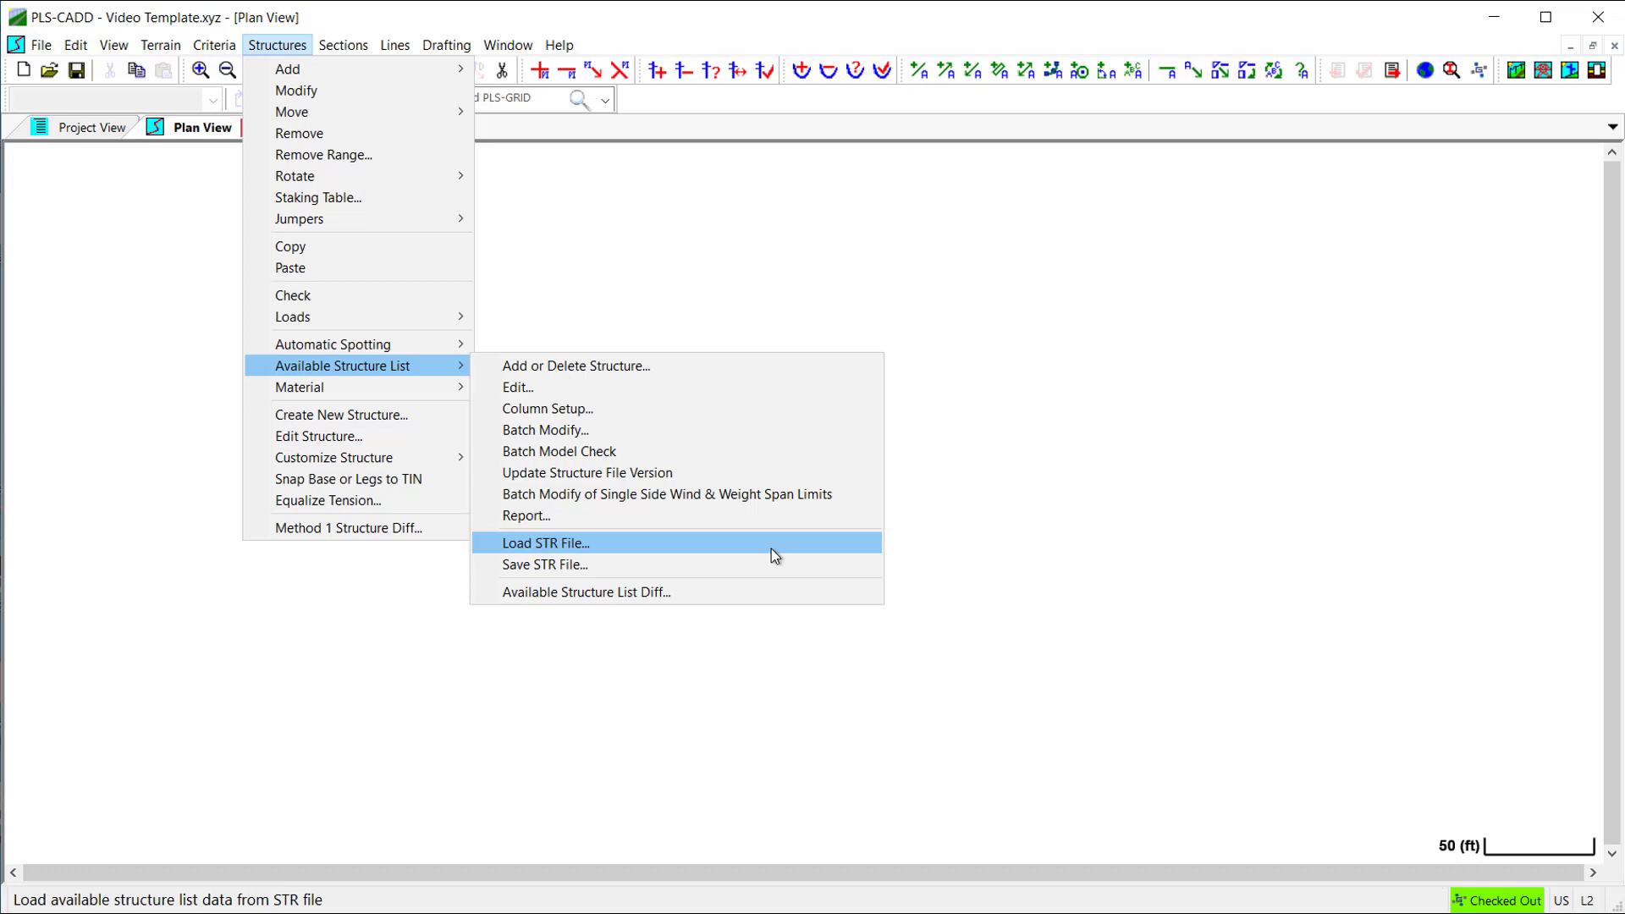
# - Open the available cable list and review the nine Model 1 cable files it contains
pyautogui.click(295, 51)
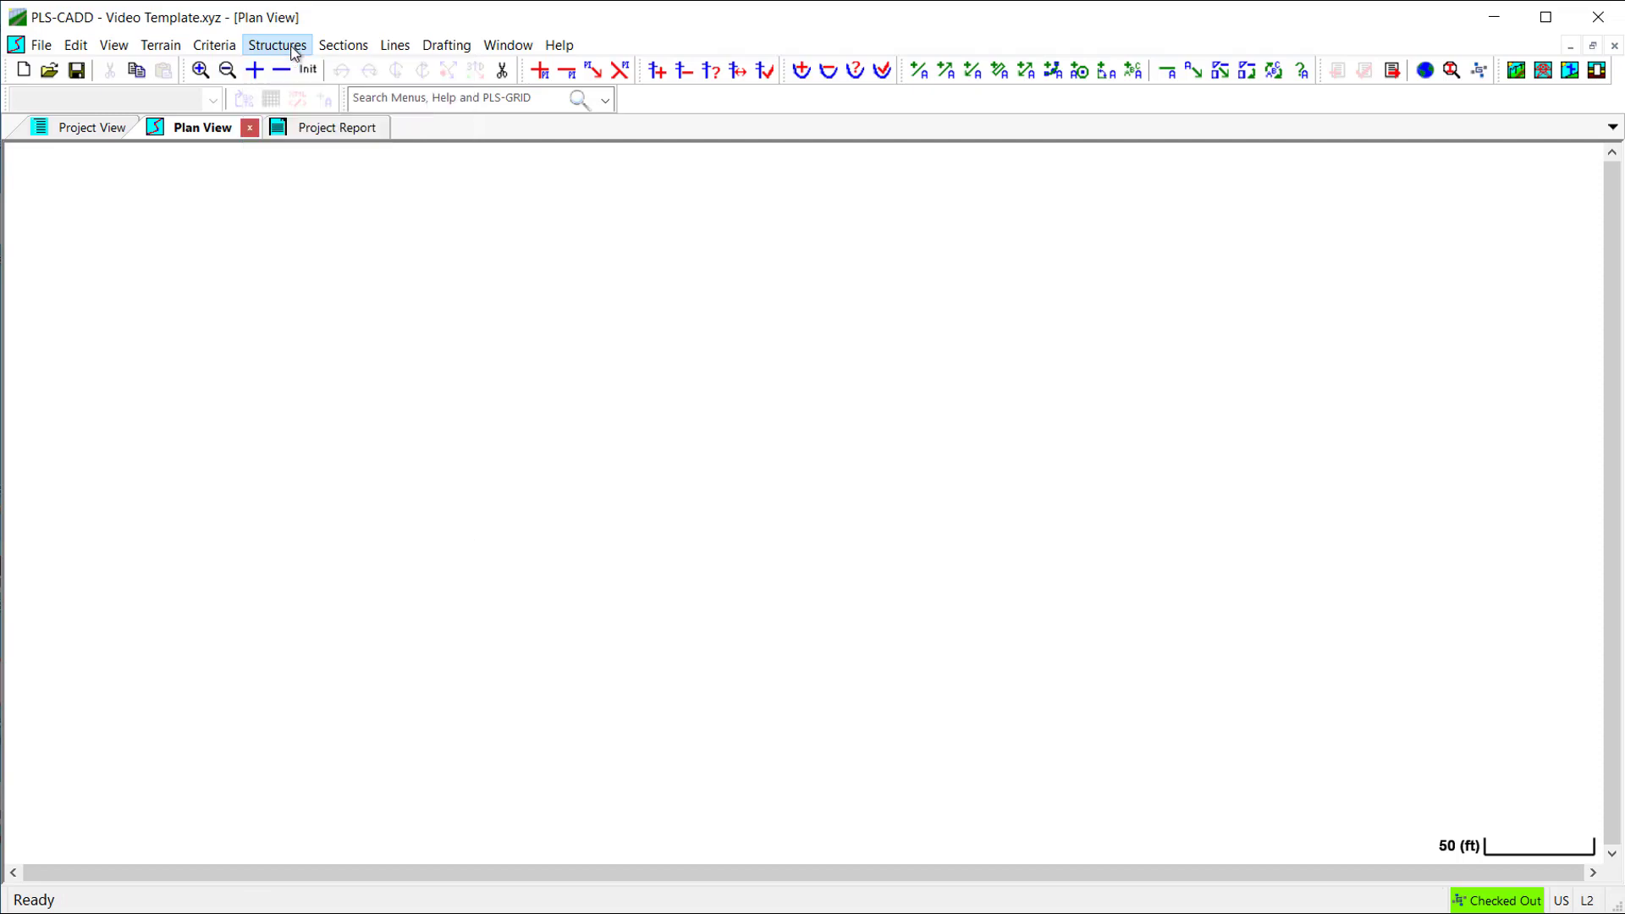
pyautogui.click(362, 51)
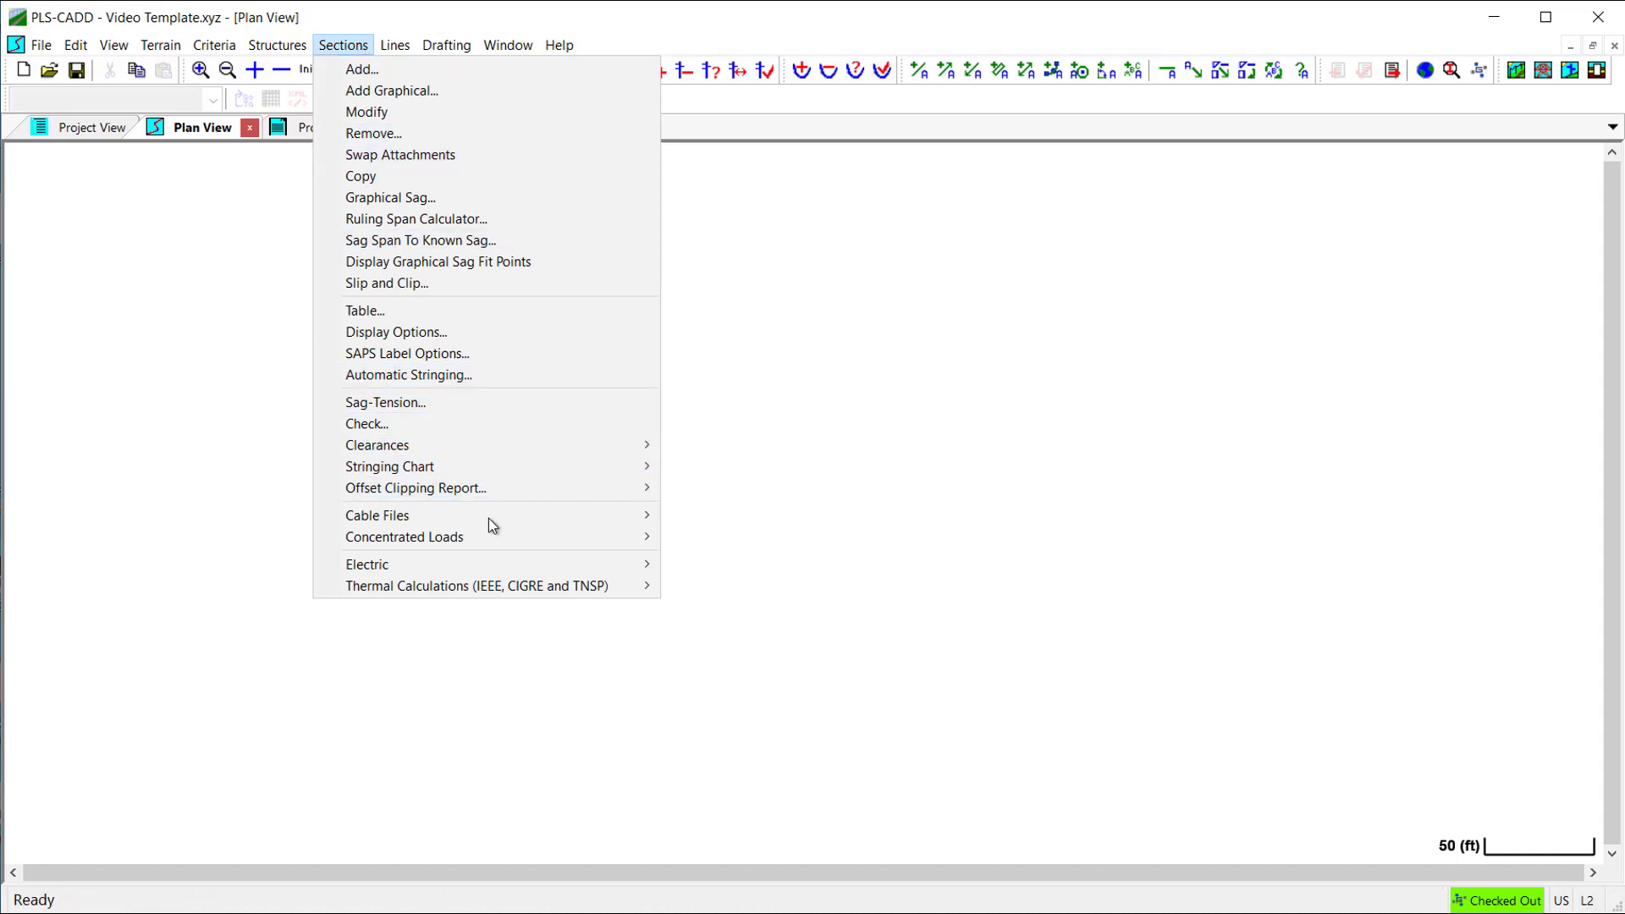
pyautogui.moveTo(489, 520)
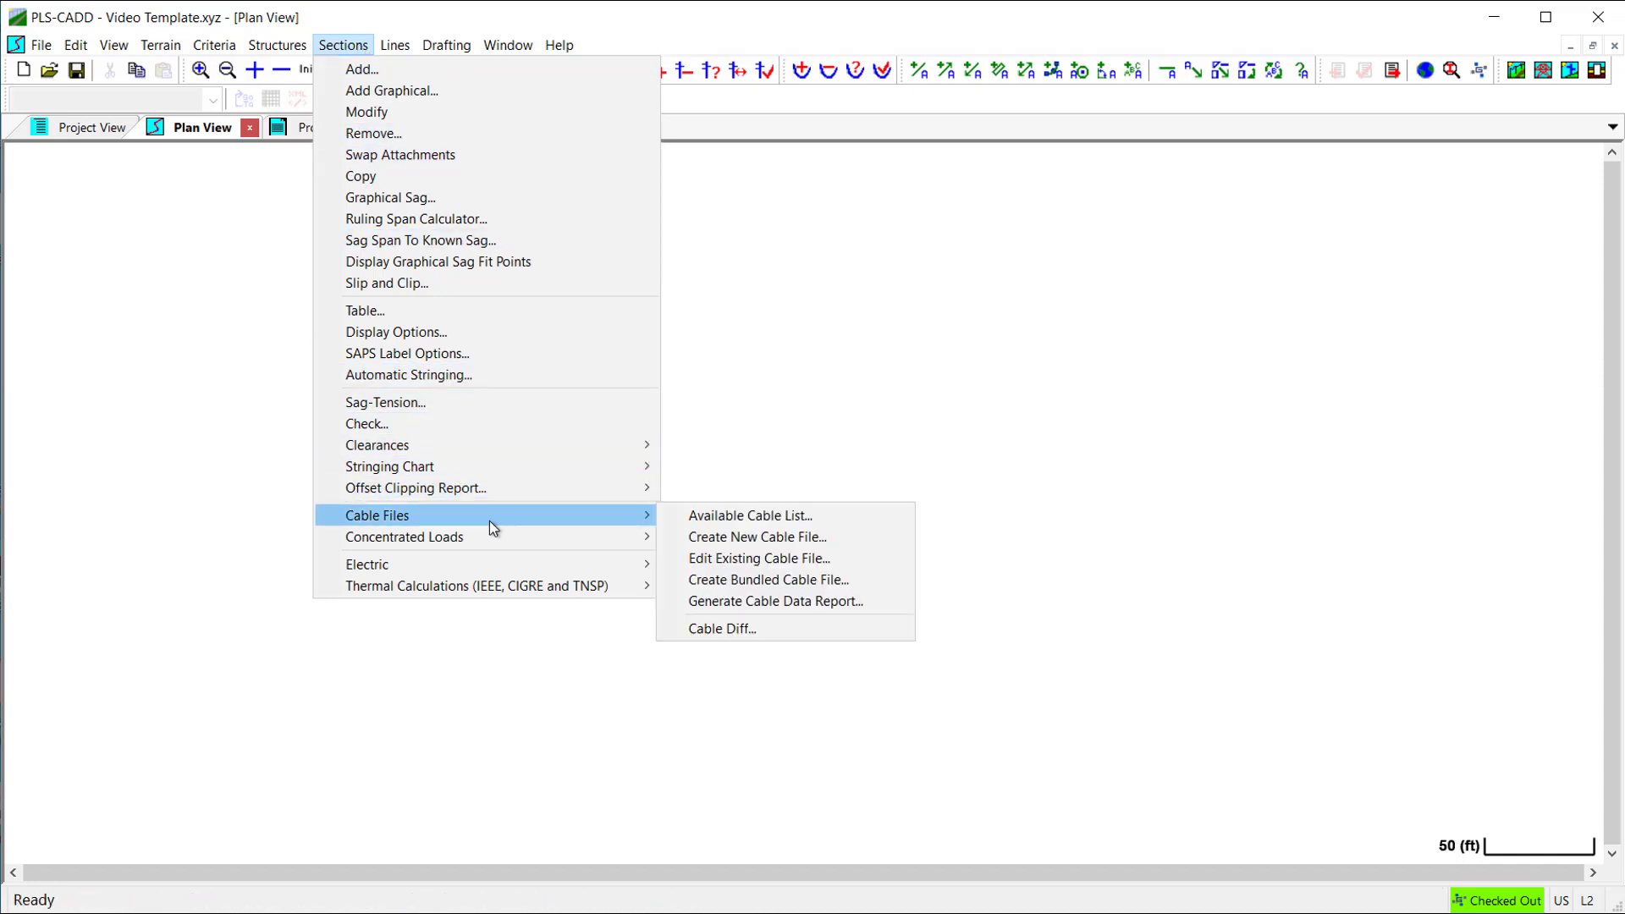
pyautogui.click(876, 516)
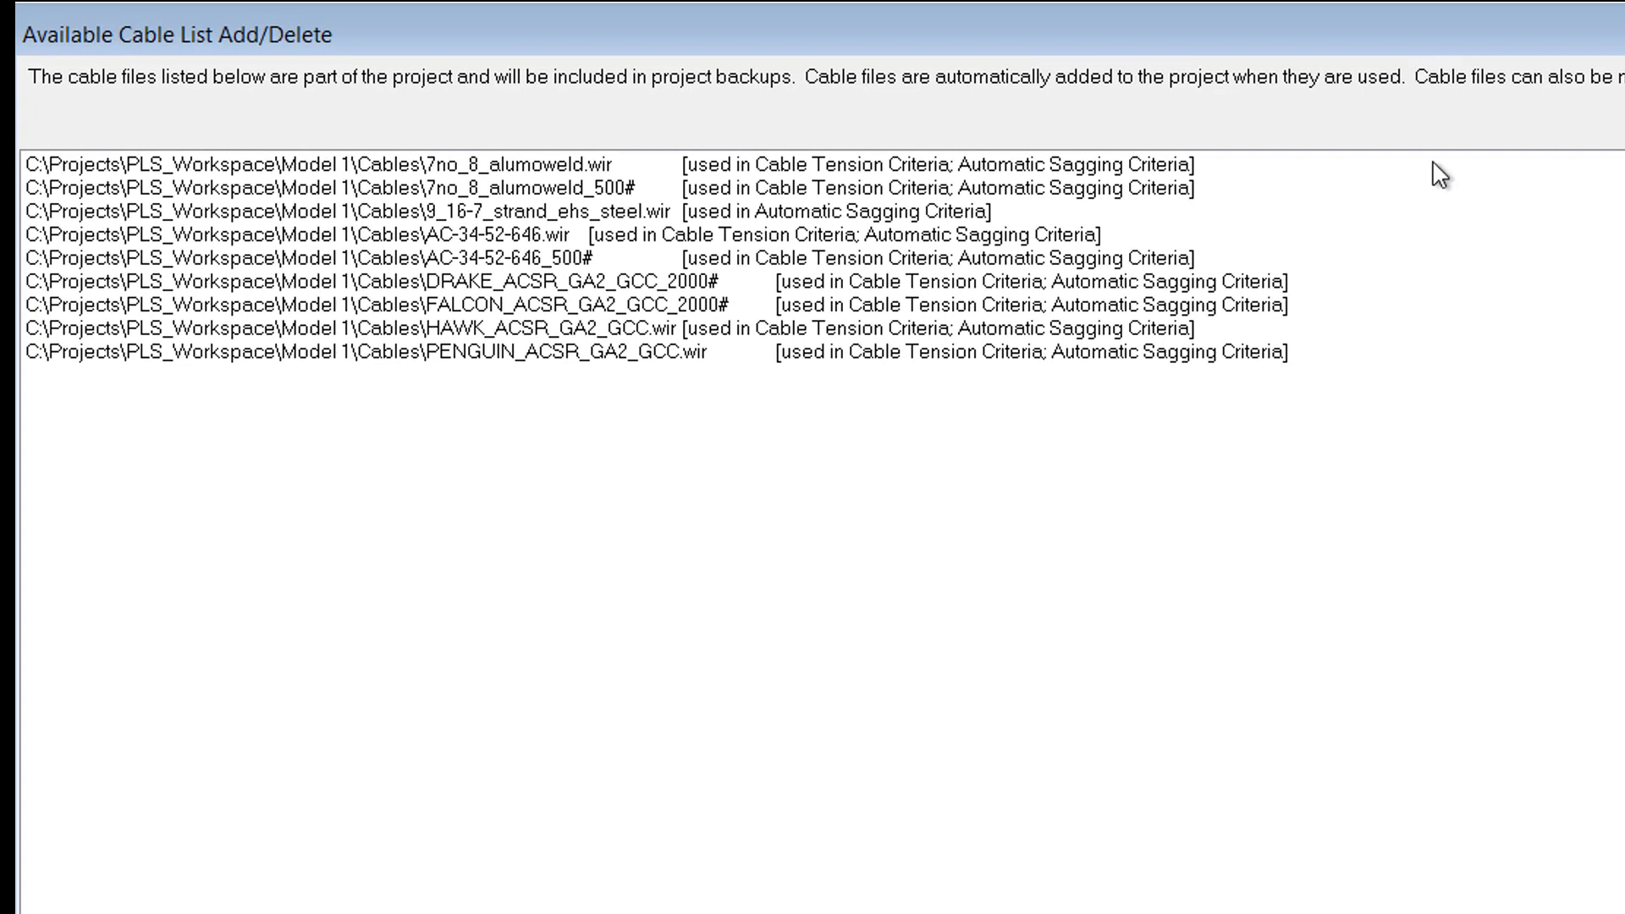
pyautogui.moveTo(1439, 169); pyautogui.dragTo(1442, 364)
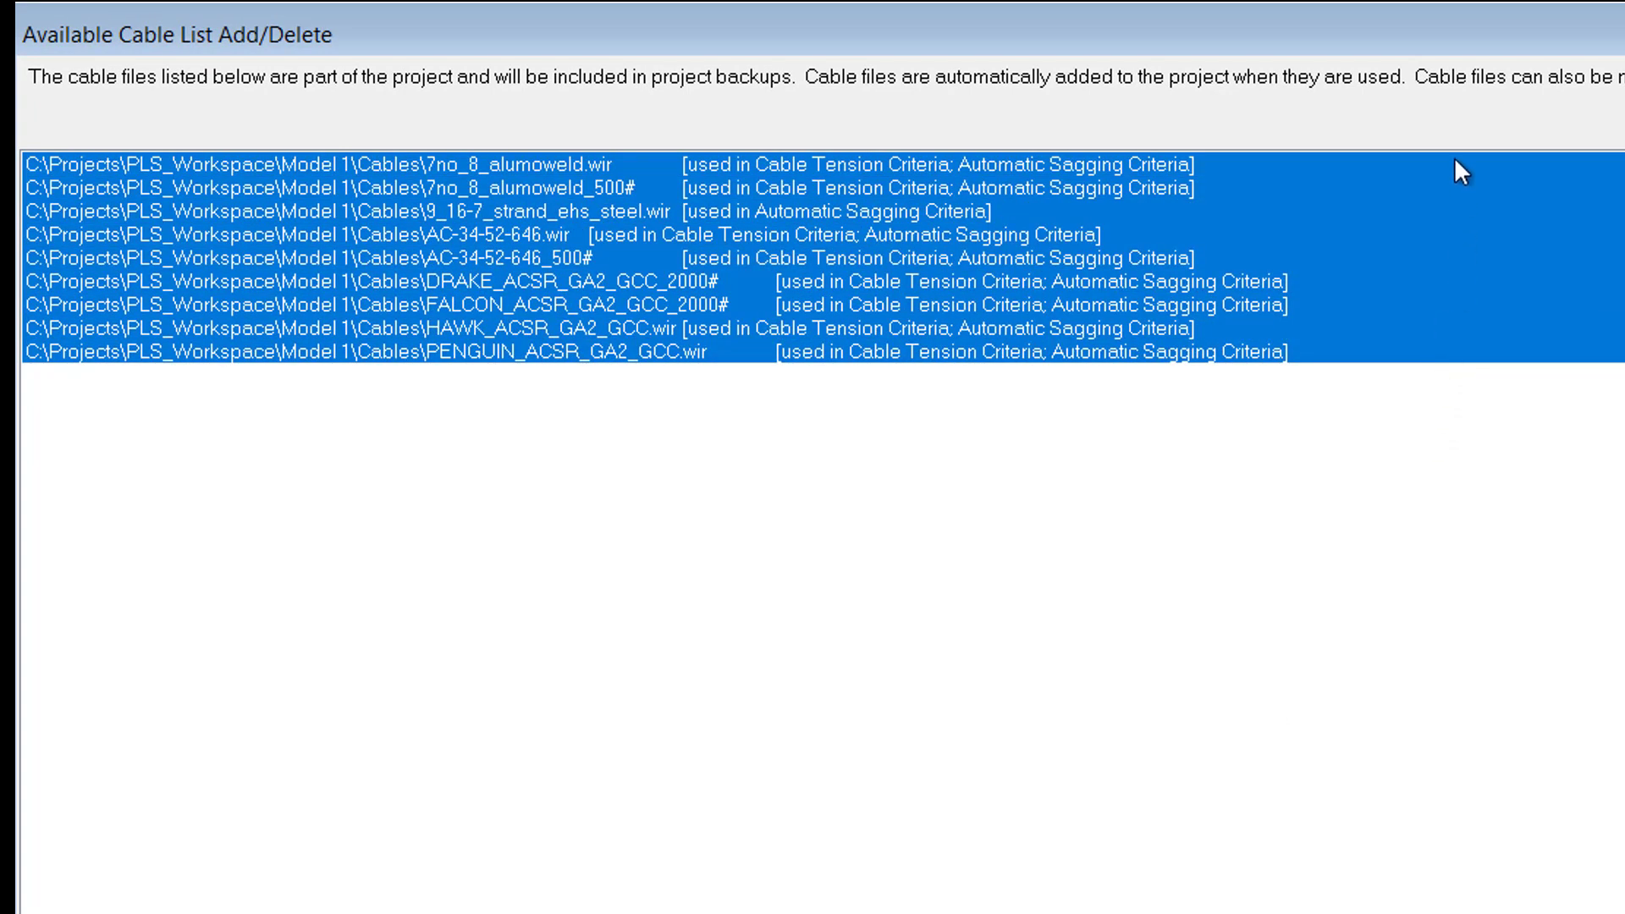
pyautogui.keyDown('ctrl'); pyautogui.moveTo(1453, 157); pyautogui.dragTo(1465, 375); pyautogui.keyUp('ctrl')
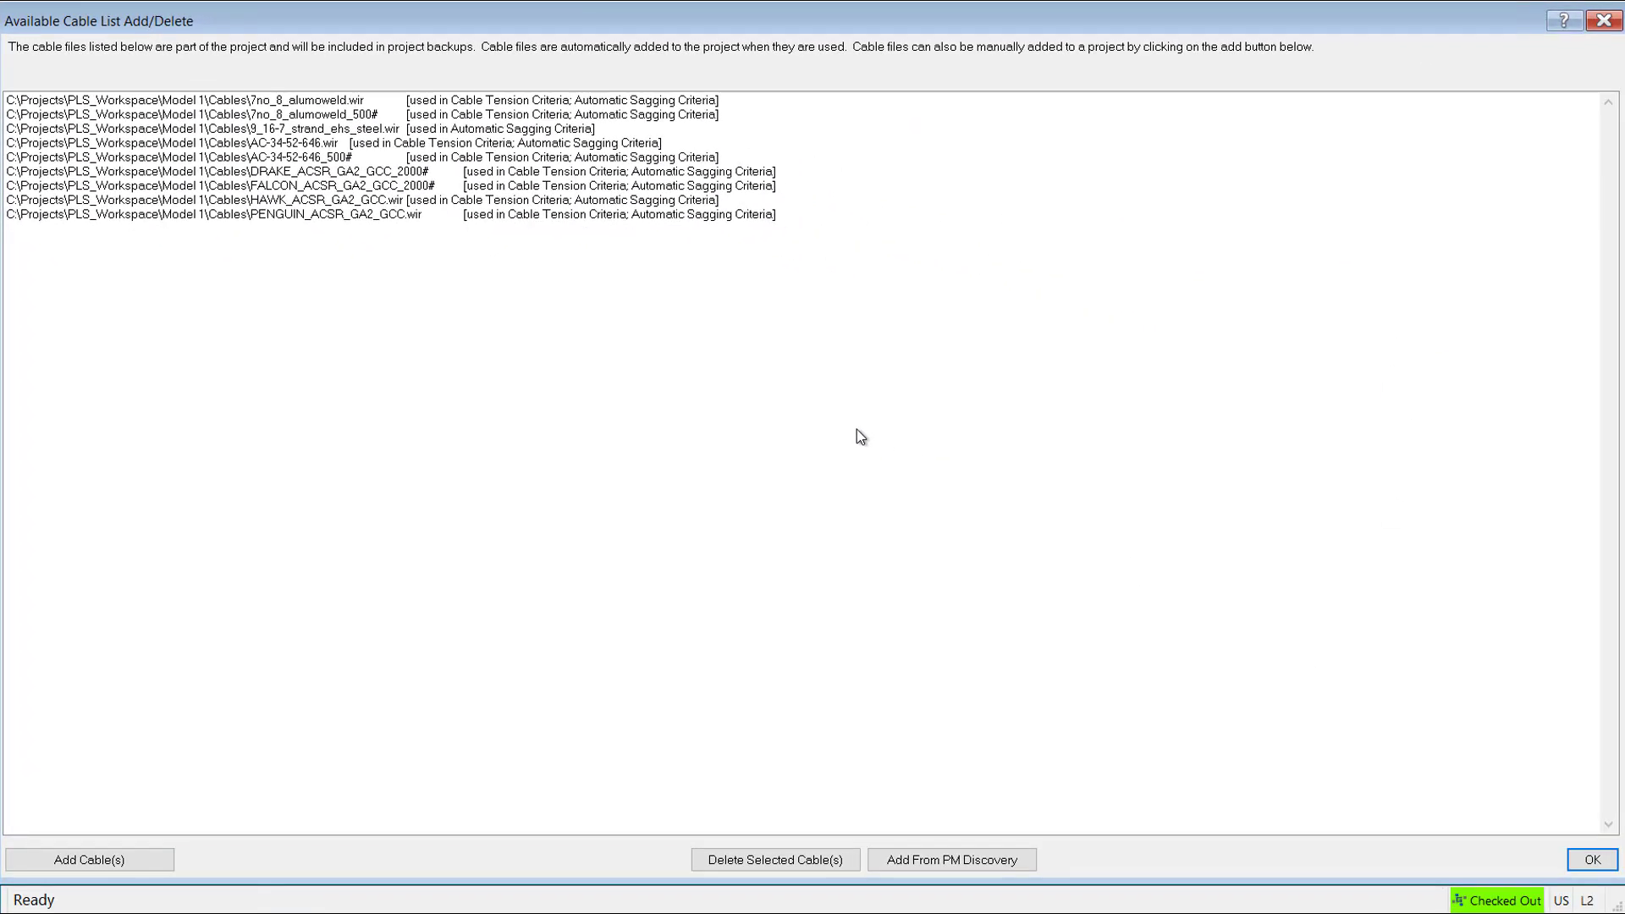
# - Add BITTERN_ACSR_GA2_GCC.wir from the General_Cable ASTM_ACSR downloads to the cable list
pyautogui.click(136, 863)
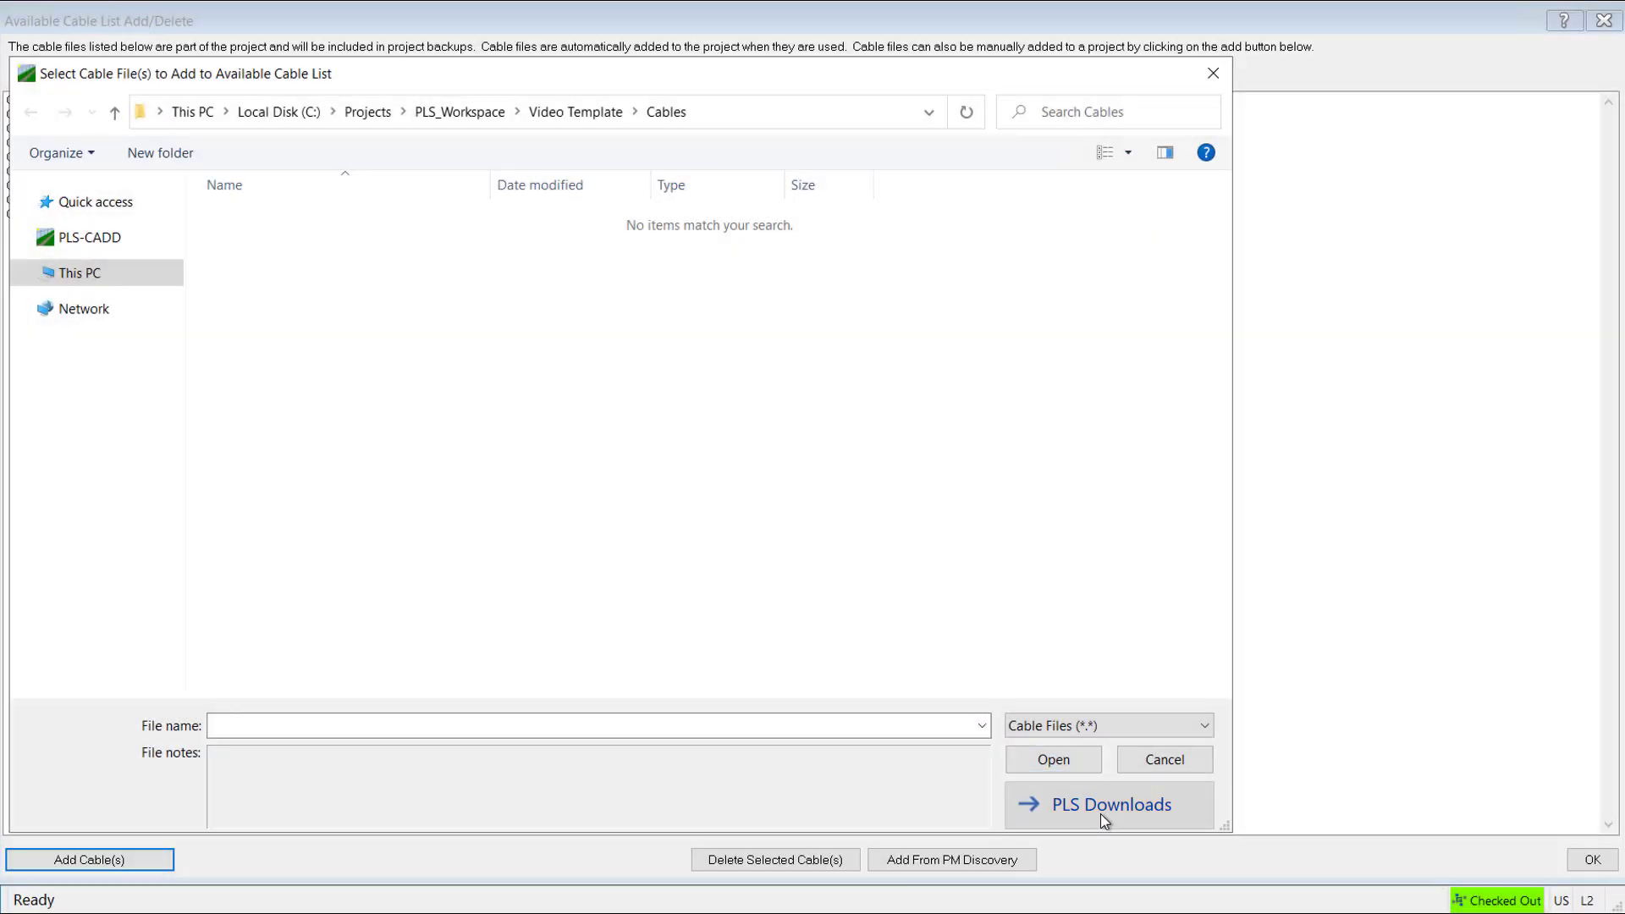
pyautogui.click(1100, 814)
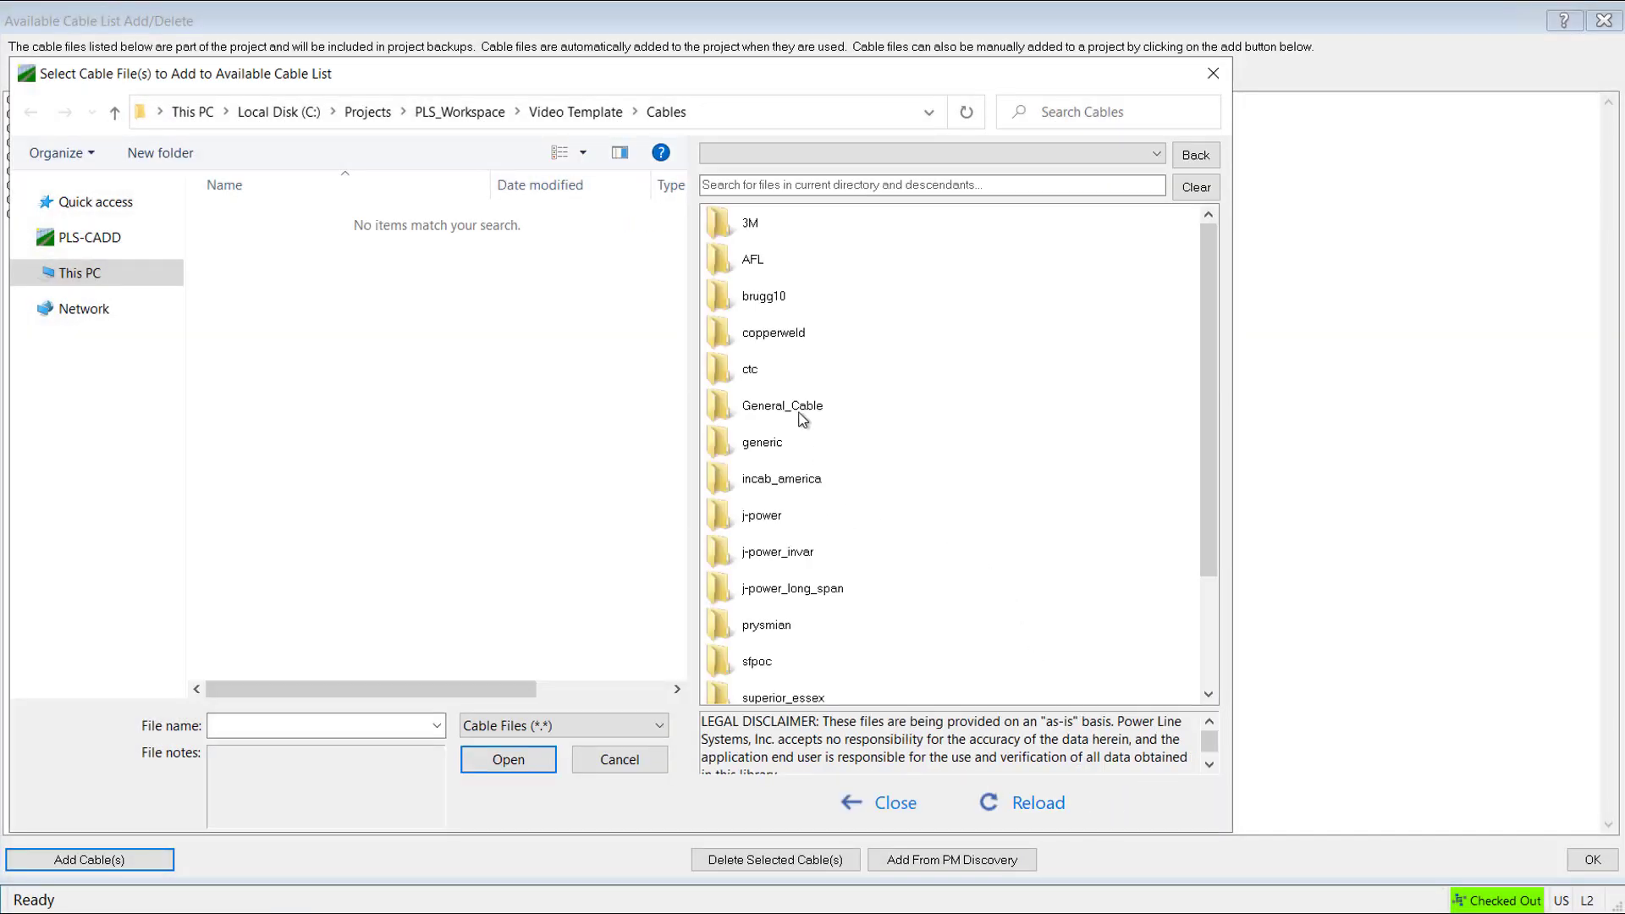
pyautogui.doubleClick(803, 414)
pyautogui.doubleClick(802, 517)
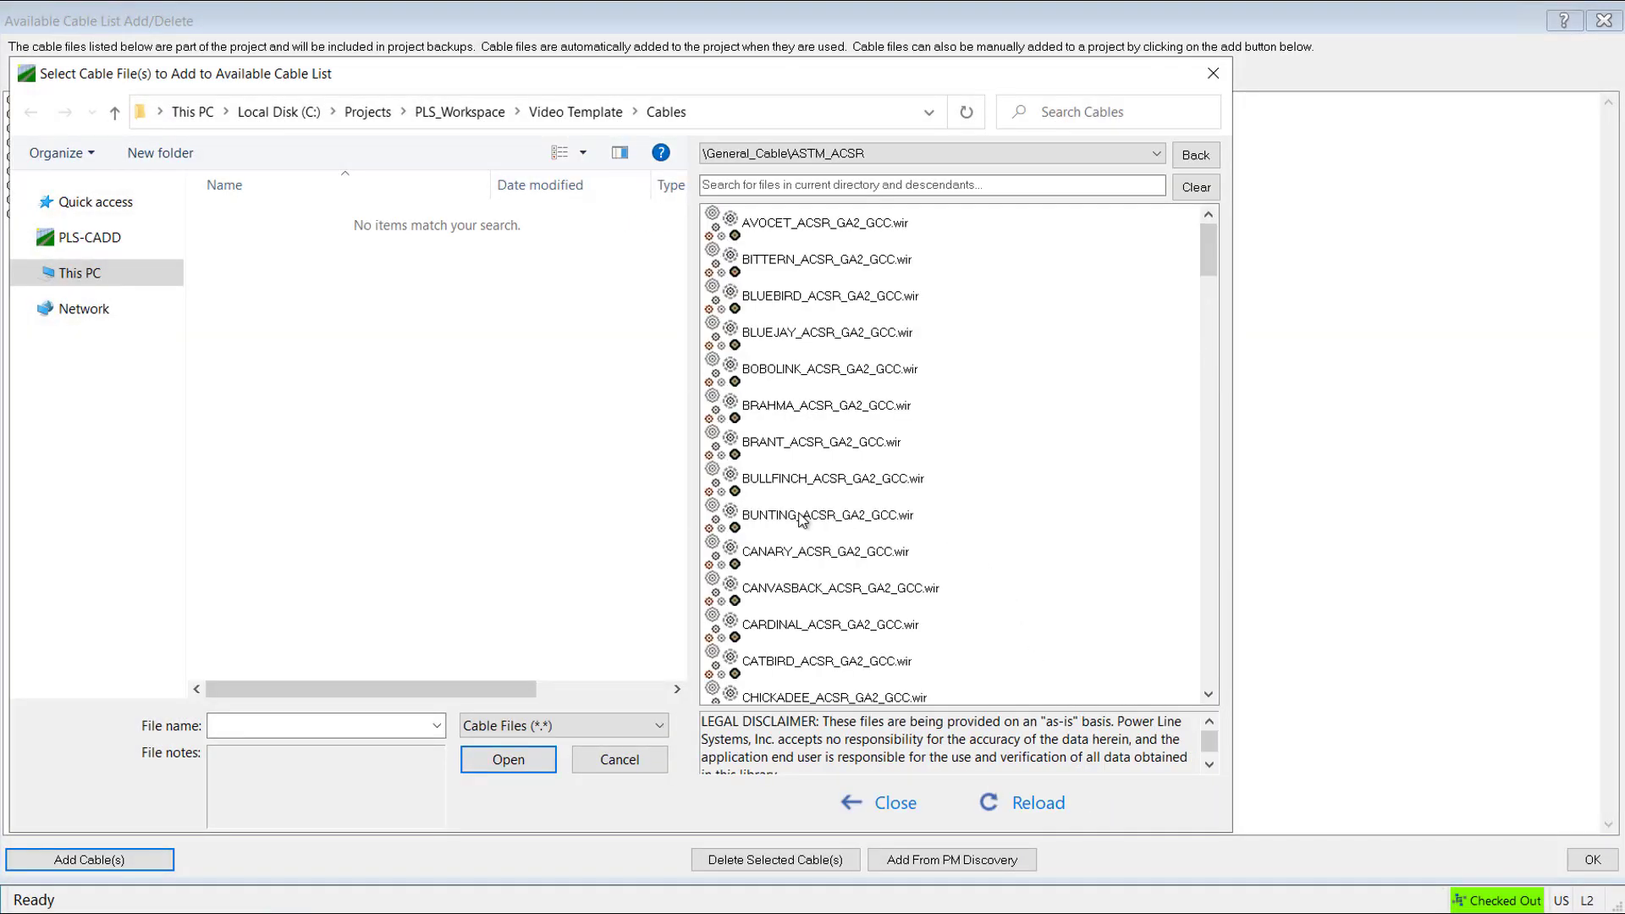
pyautogui.click(789, 264)
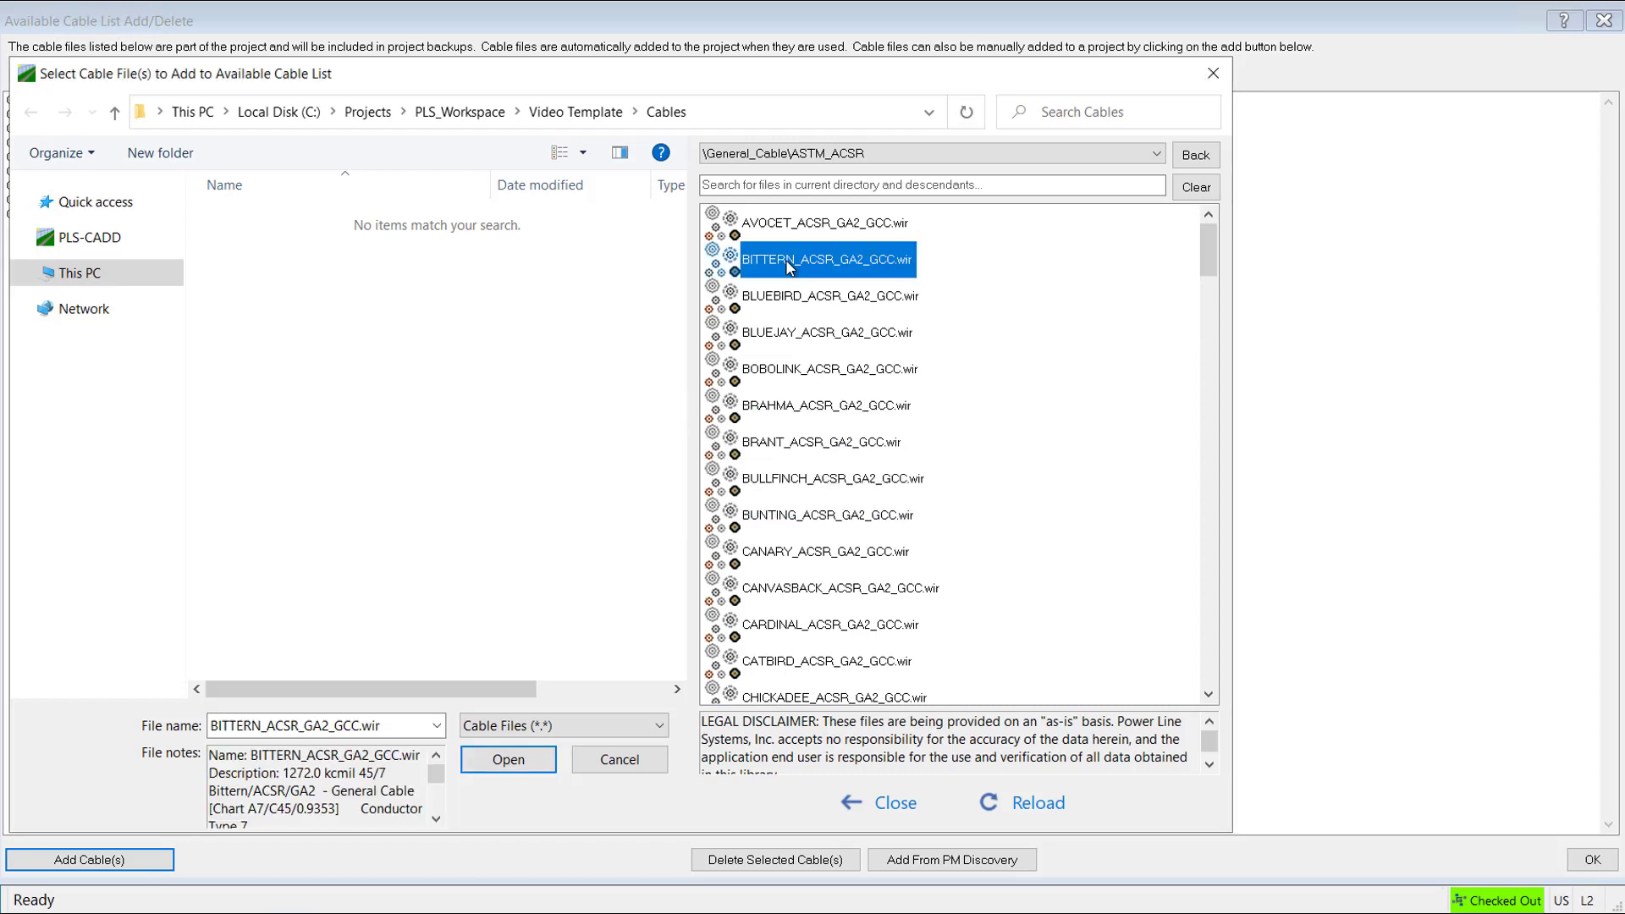
pyautogui.click(354, 226)
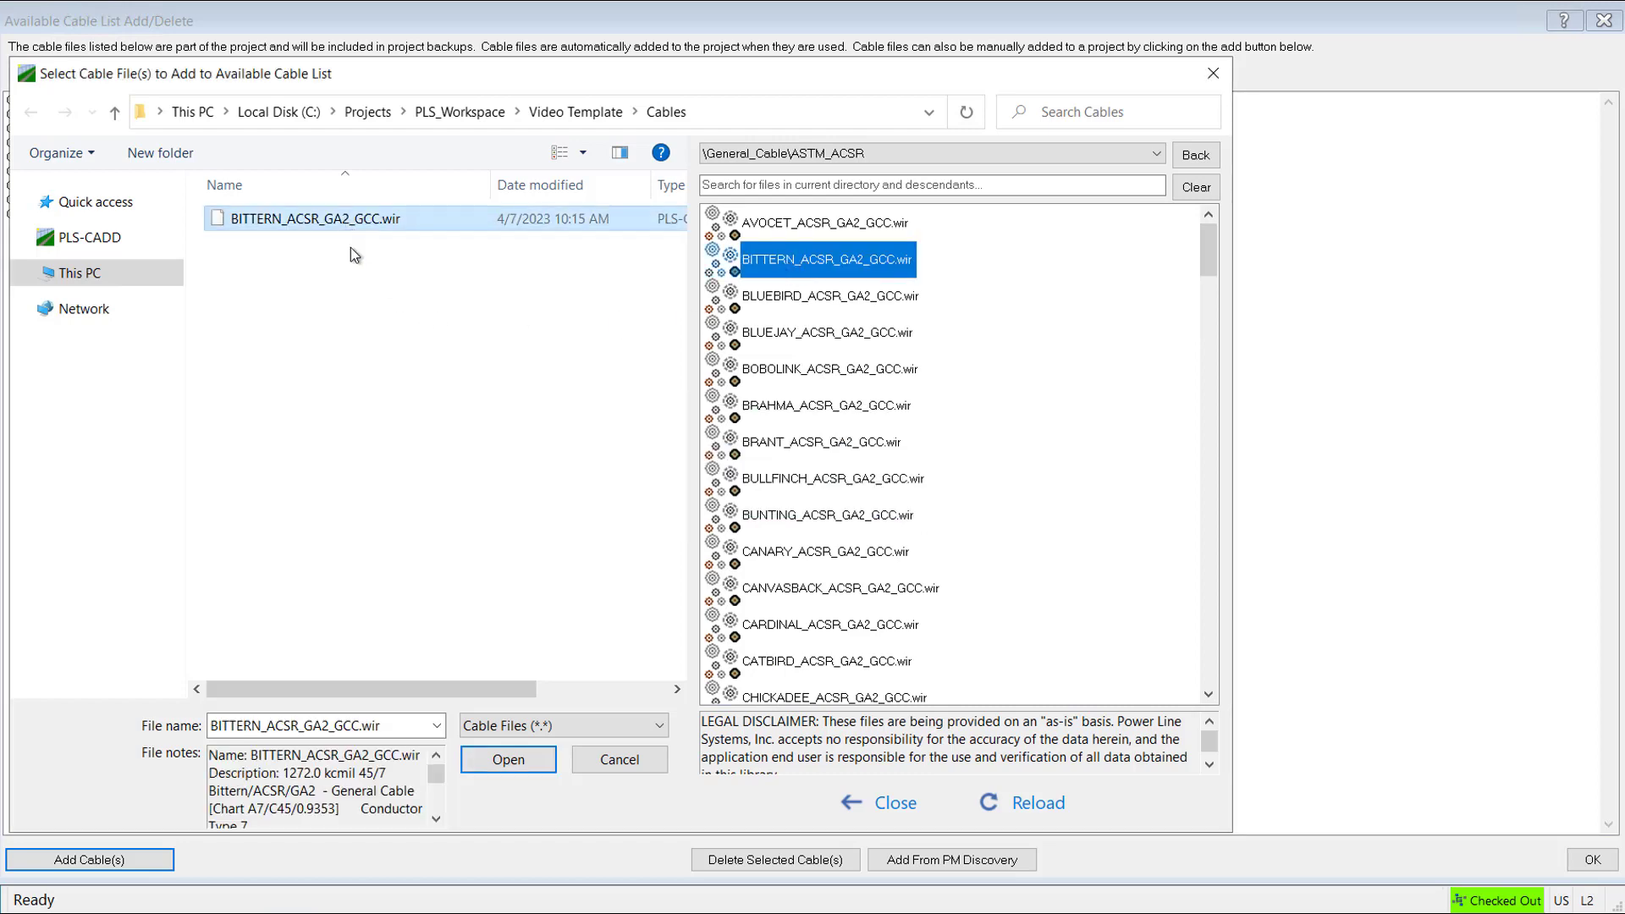
pyautogui.click(522, 756)
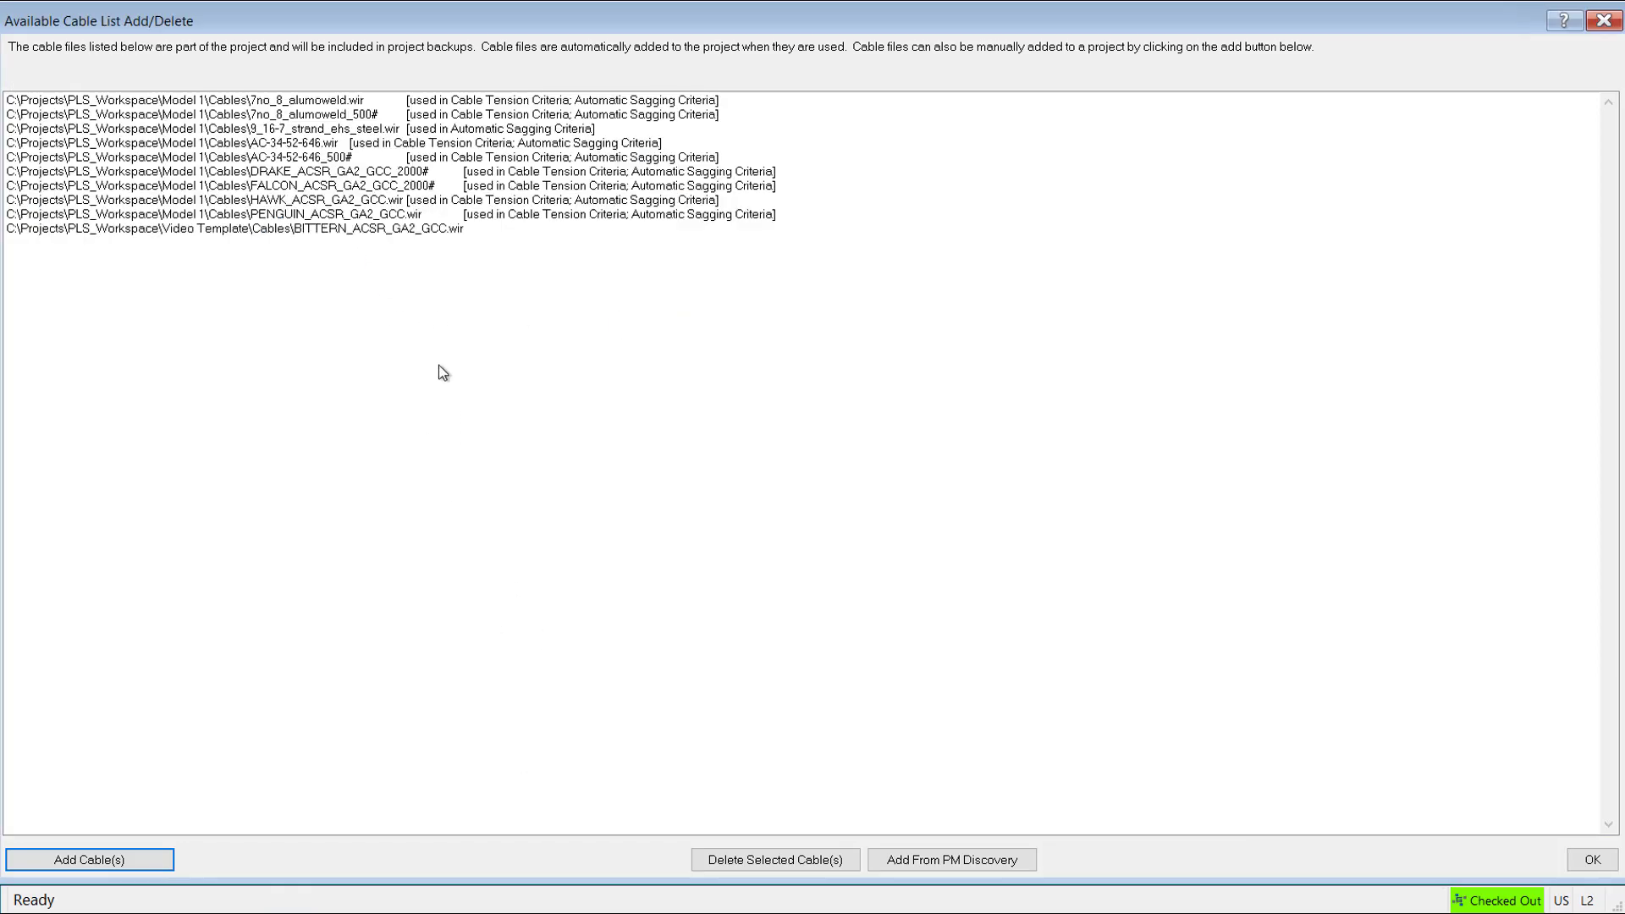
pyautogui.click(478, 233)
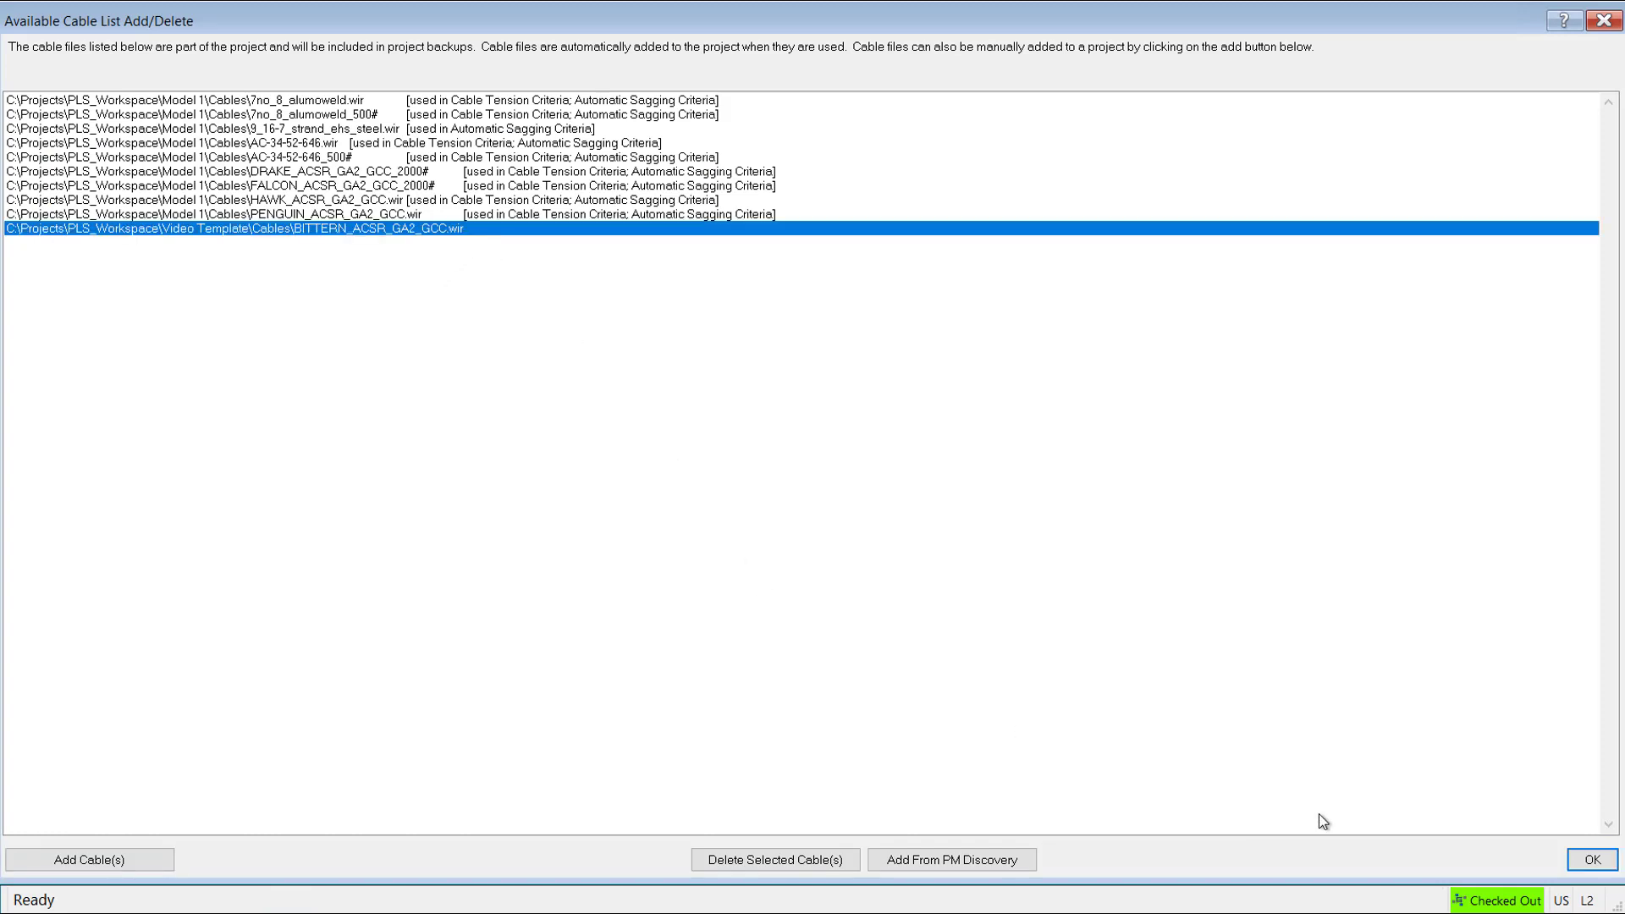
pyautogui.click(1577, 861)
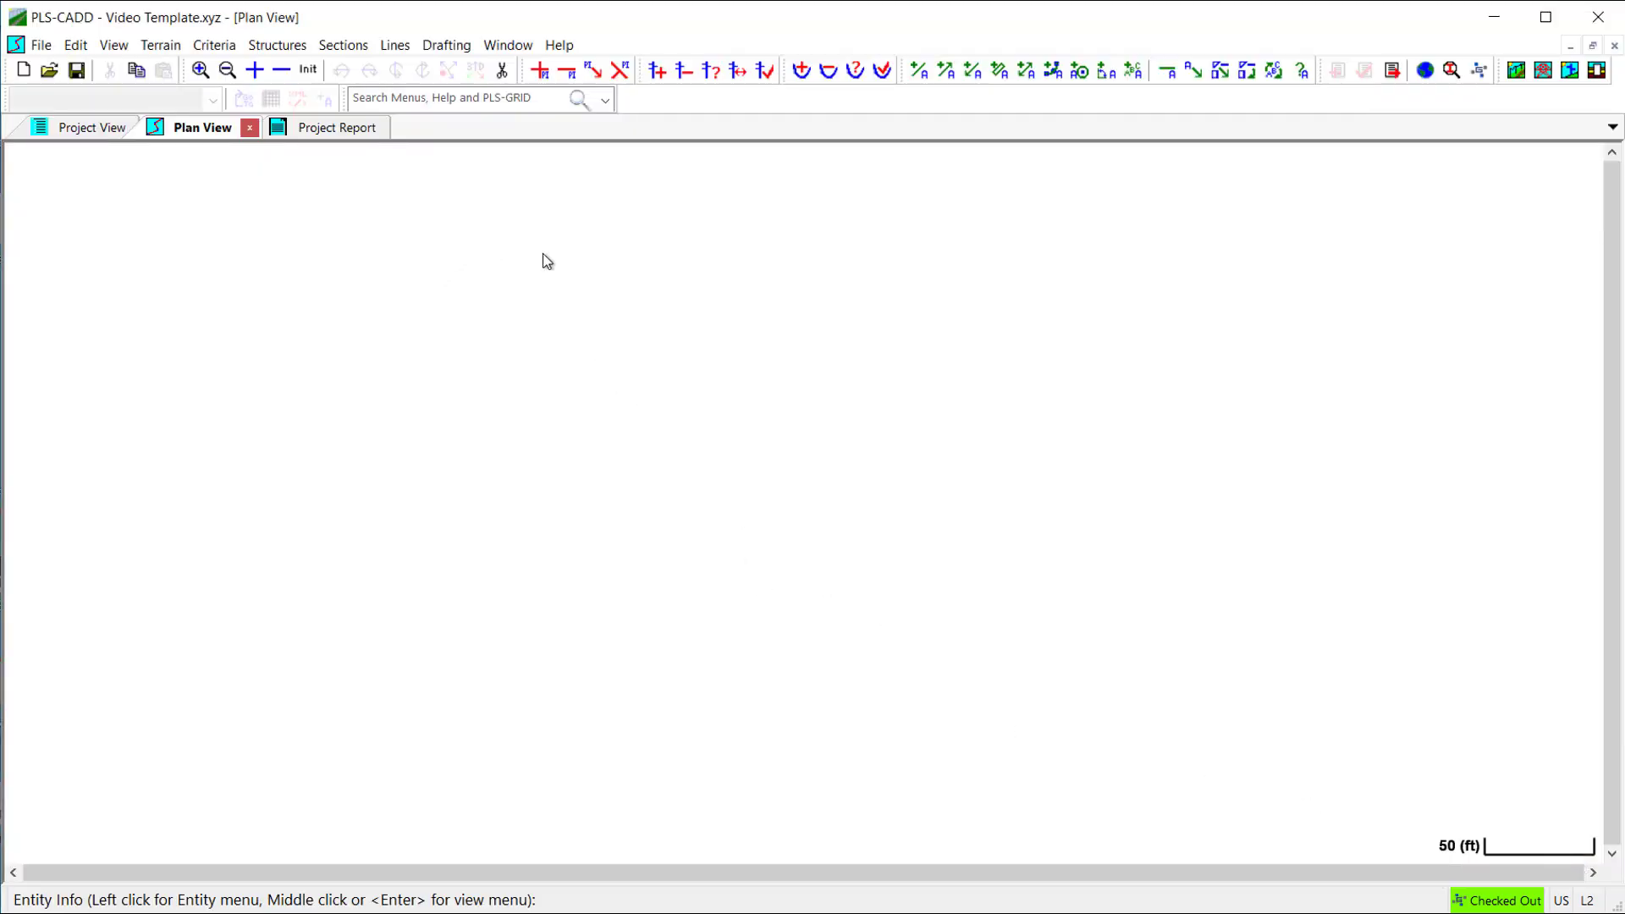
# - Load Demo_Project.pps from the Demo XYZ Project folder, accepting the no-sheets warning
pyautogui.click(446, 45)
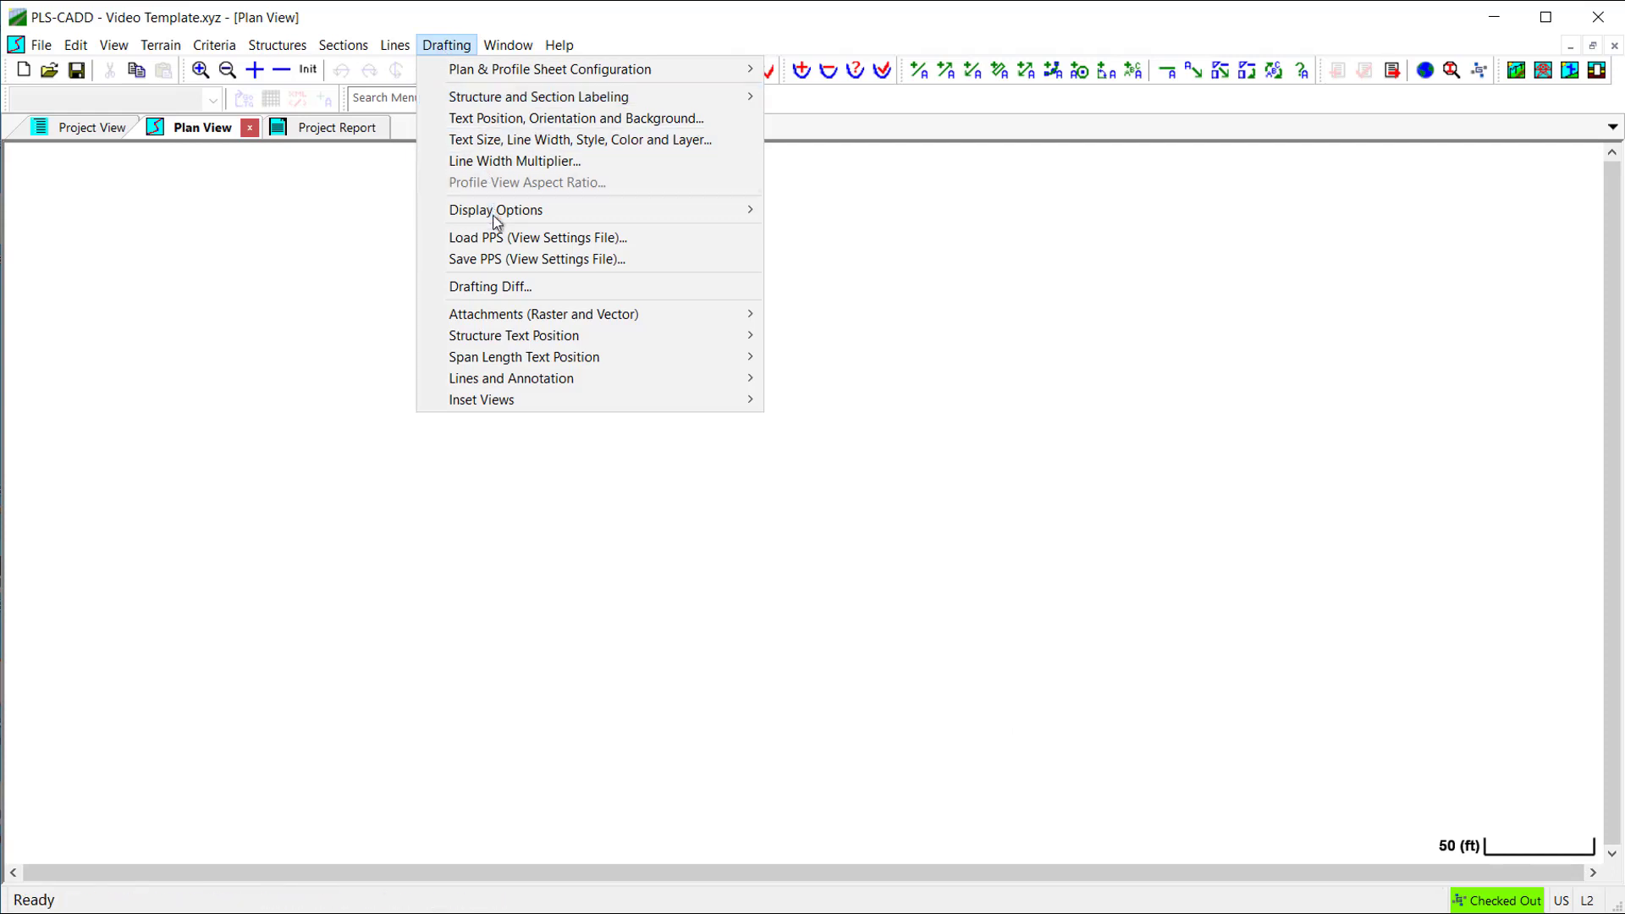
pyautogui.click(497, 240)
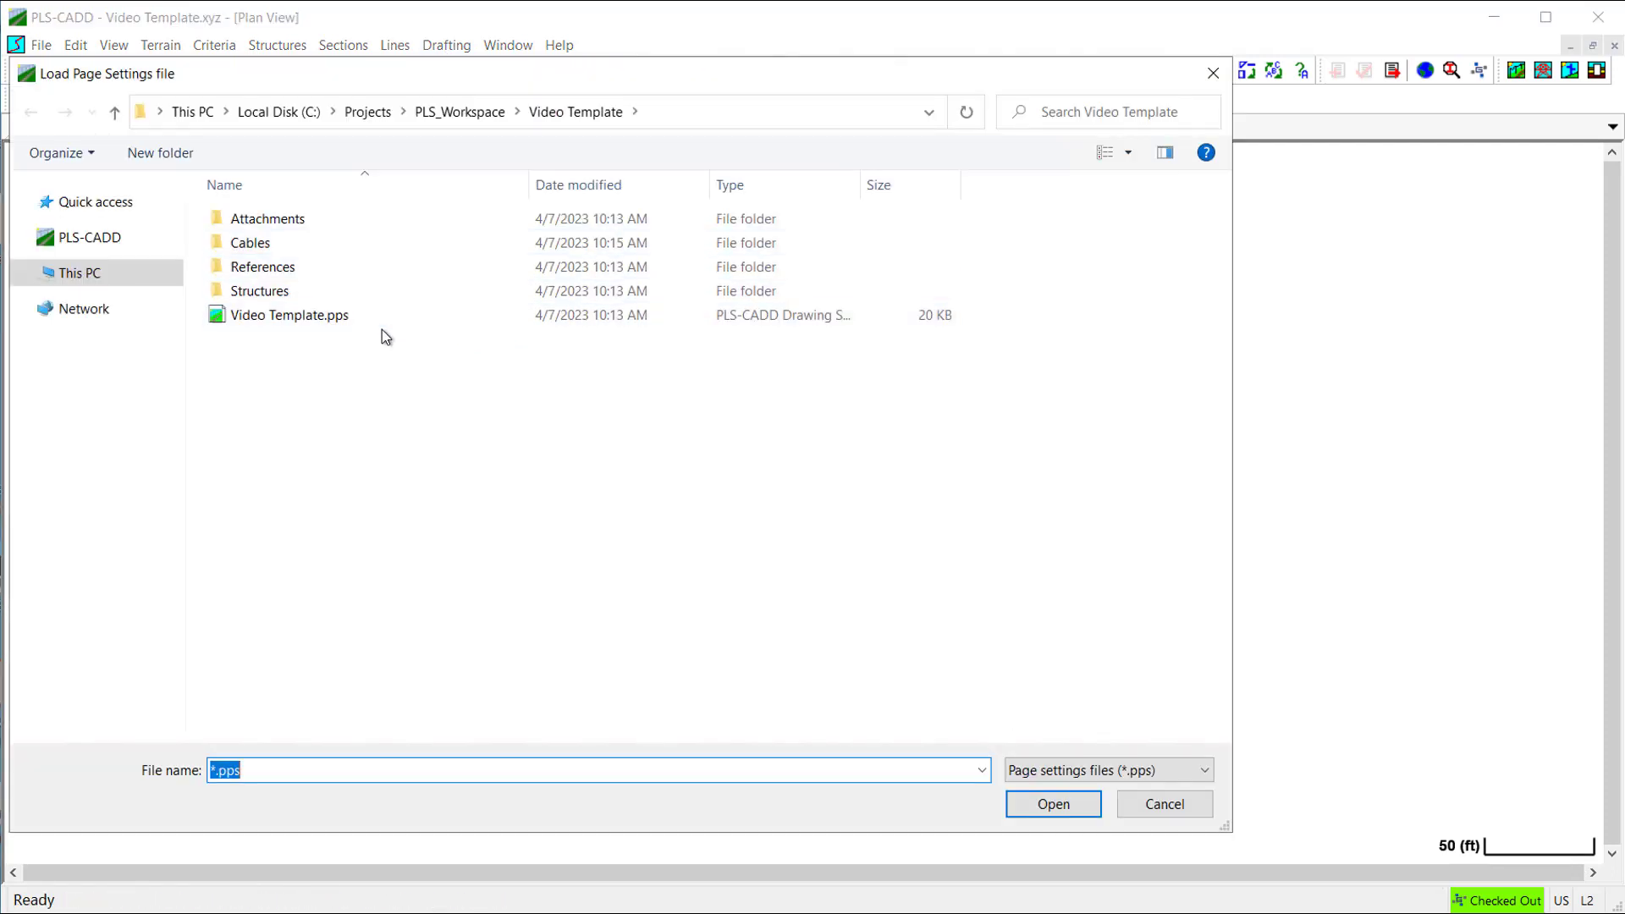
pyautogui.click(459, 112)
pyautogui.doubleClick(316, 218)
pyautogui.click(289, 315)
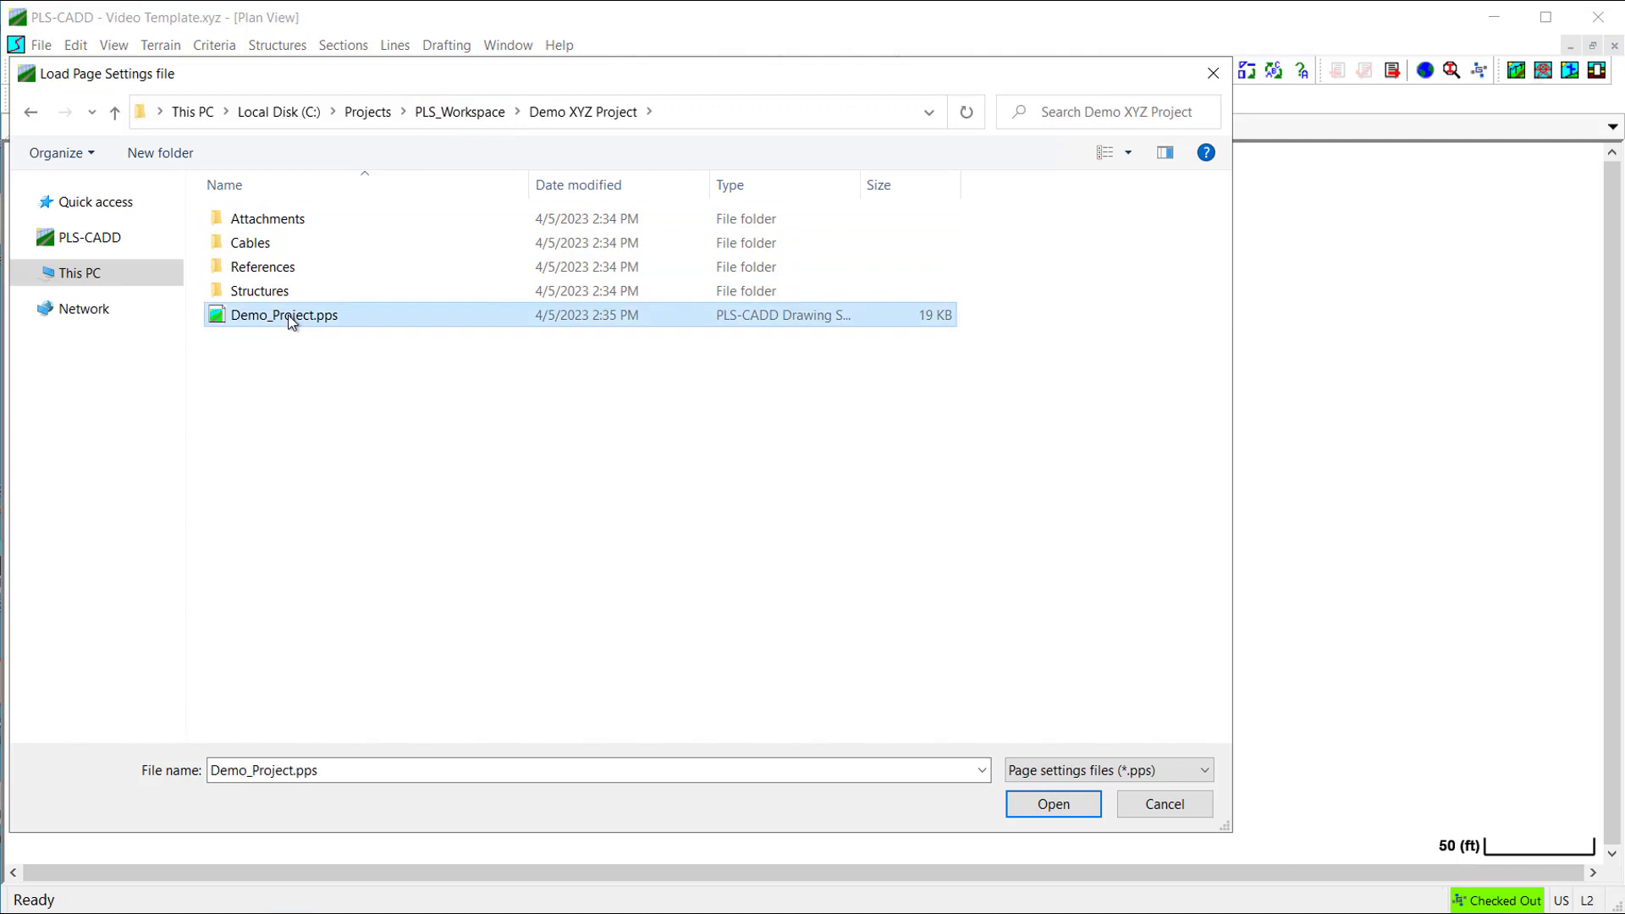
pyautogui.click(1054, 803)
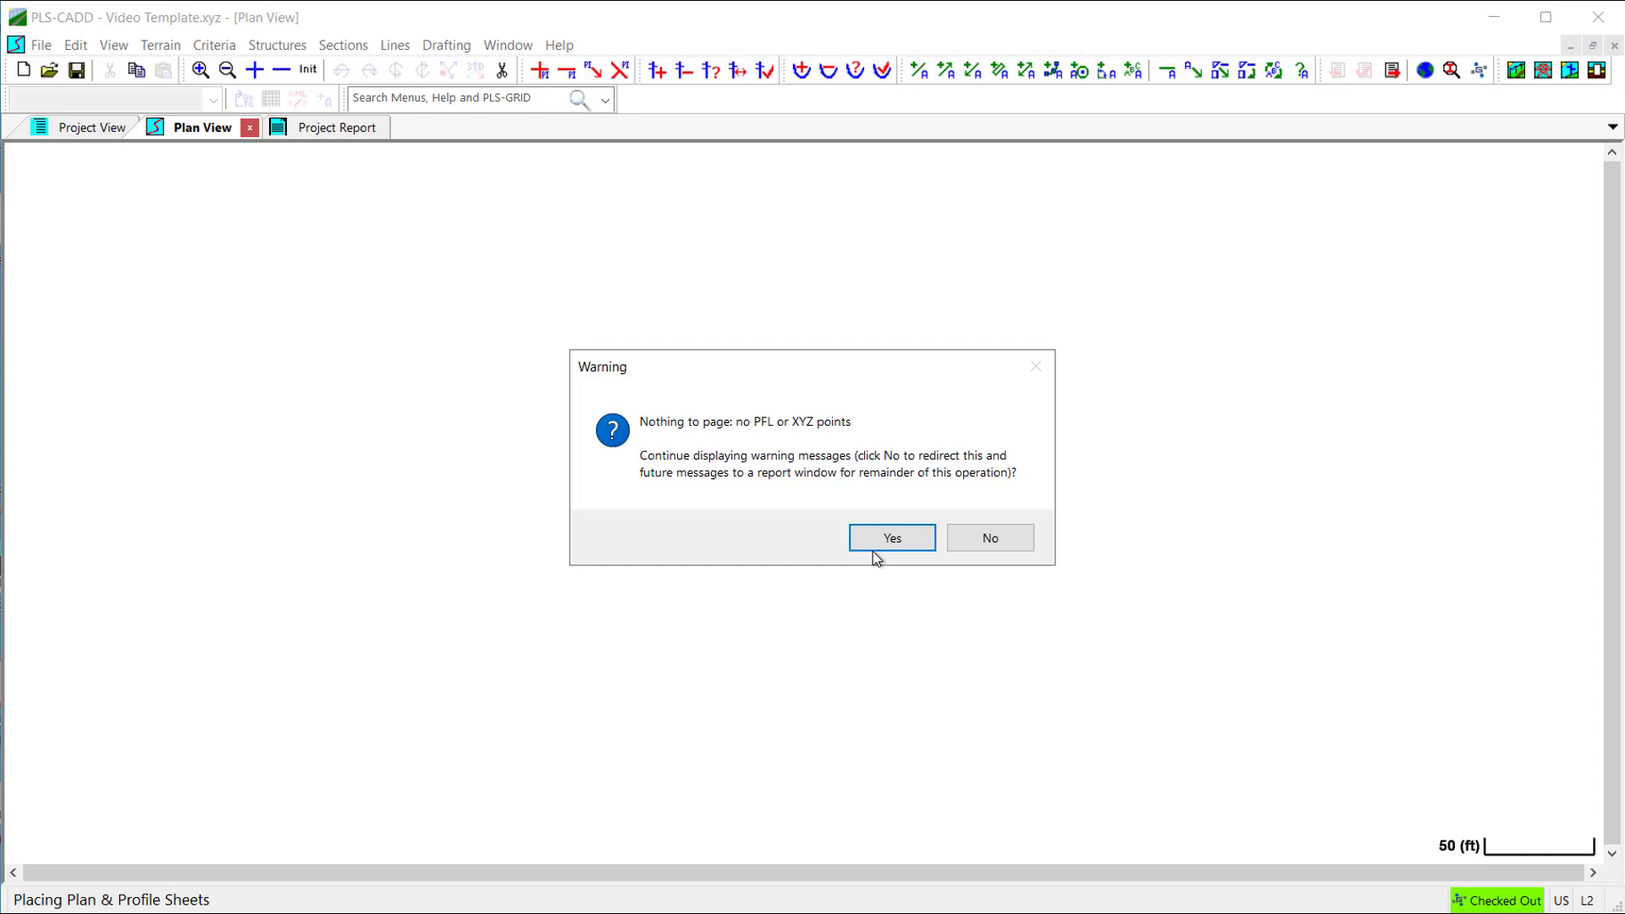
pyautogui.click(877, 545)
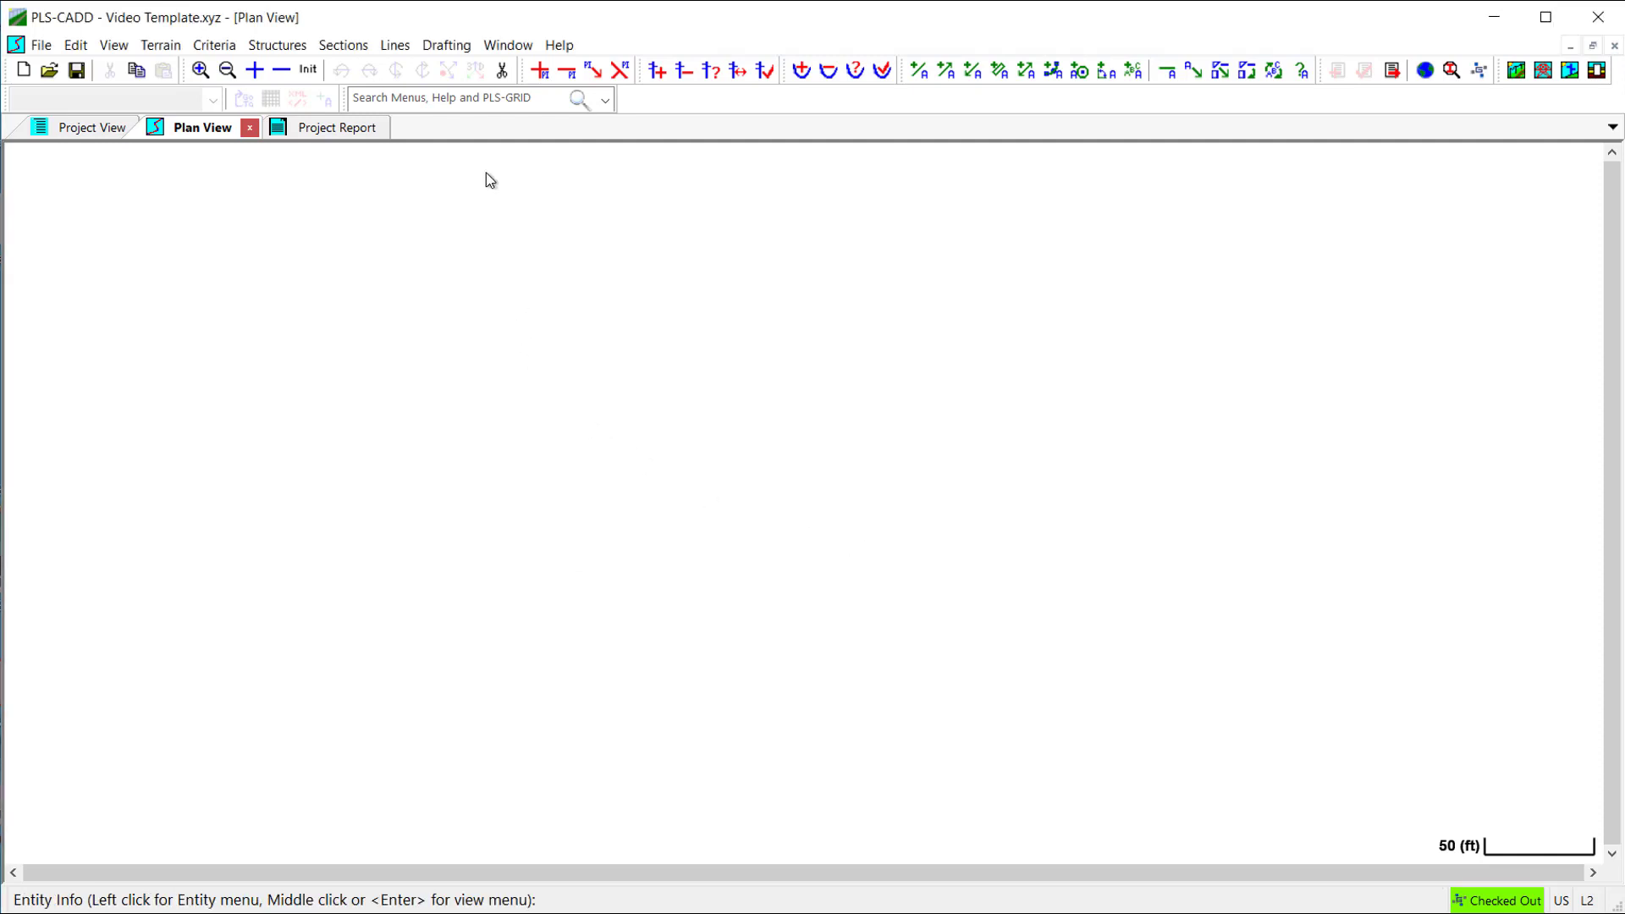
# - Check the Attachment Manager, find it empty, and close it
pyautogui.click(446, 45)
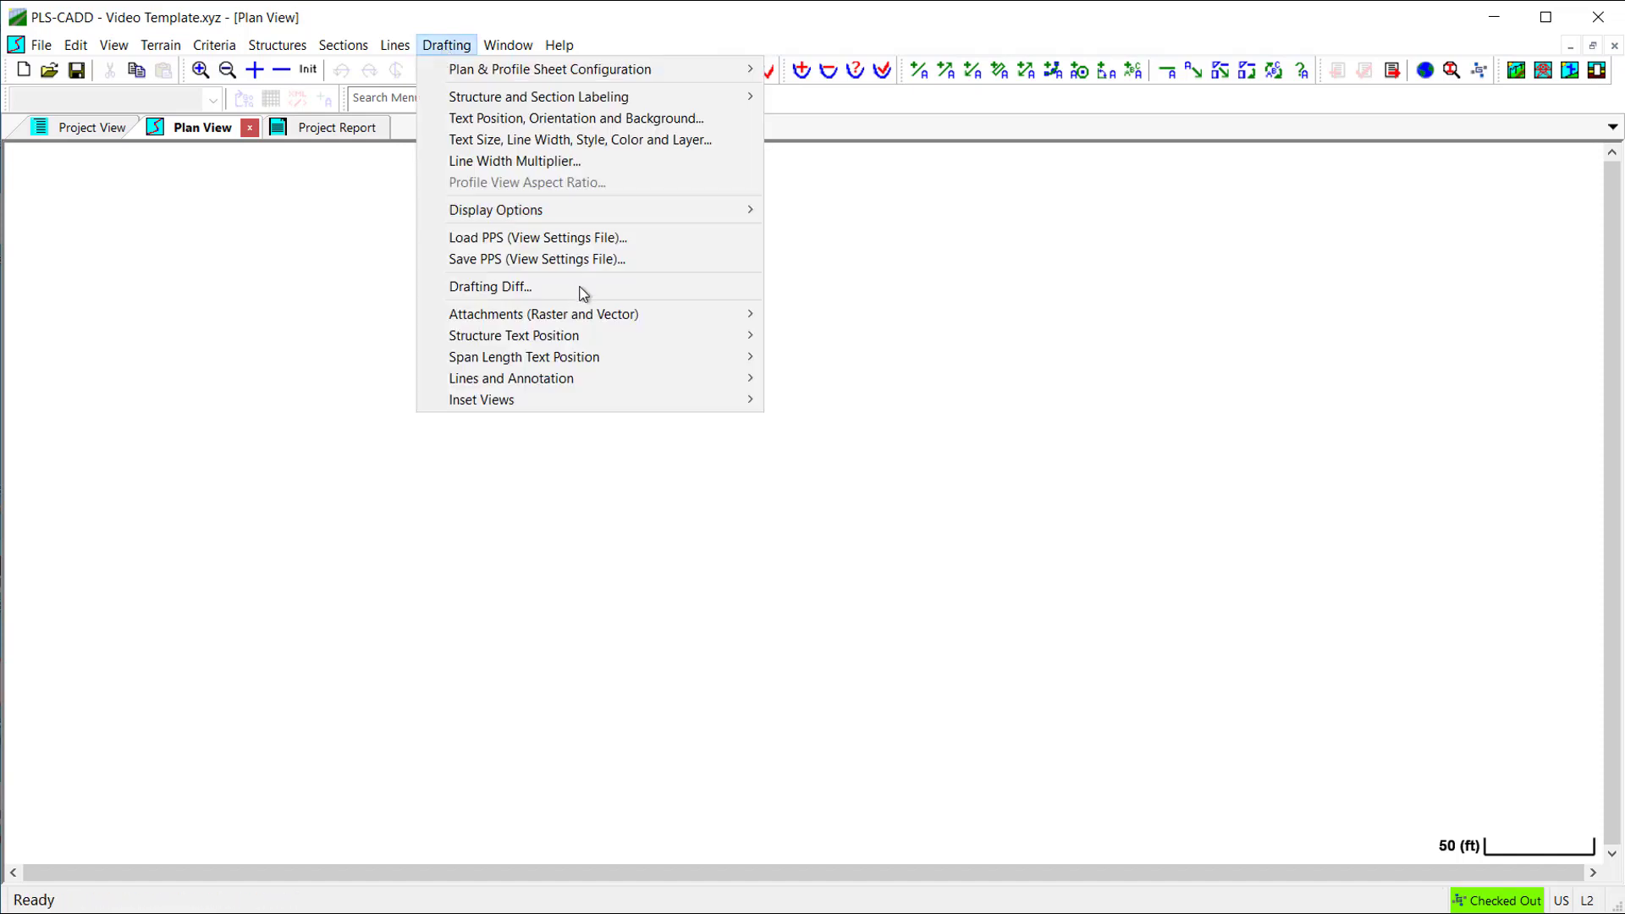
pyautogui.moveTo(677, 317)
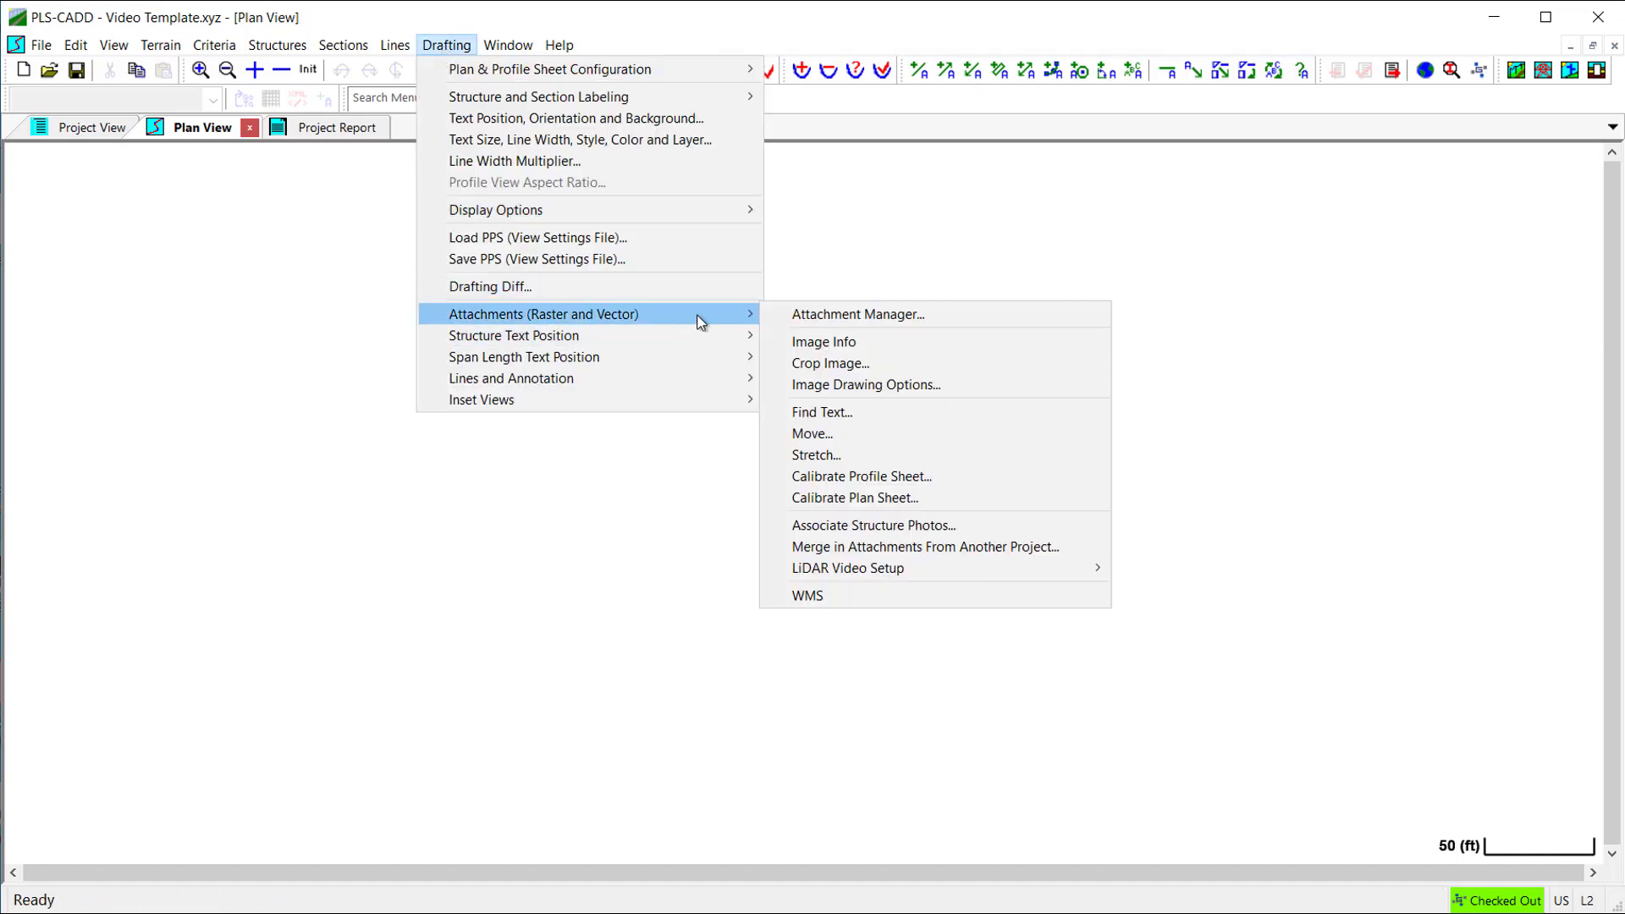
pyautogui.click(1004, 320)
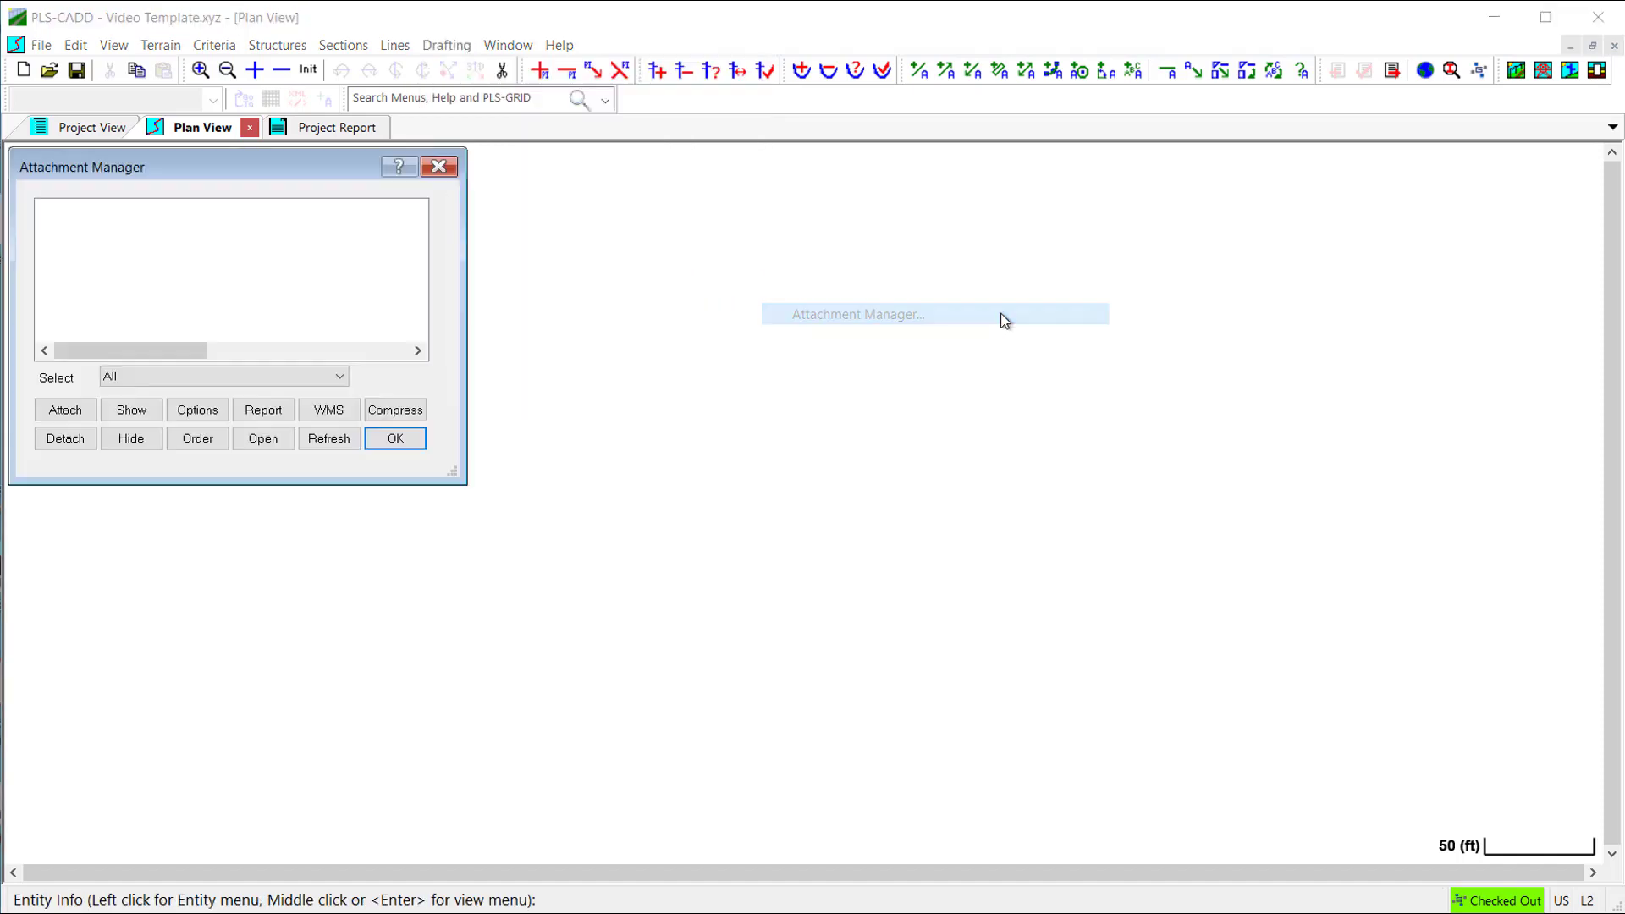
pyautogui.click(439, 167)
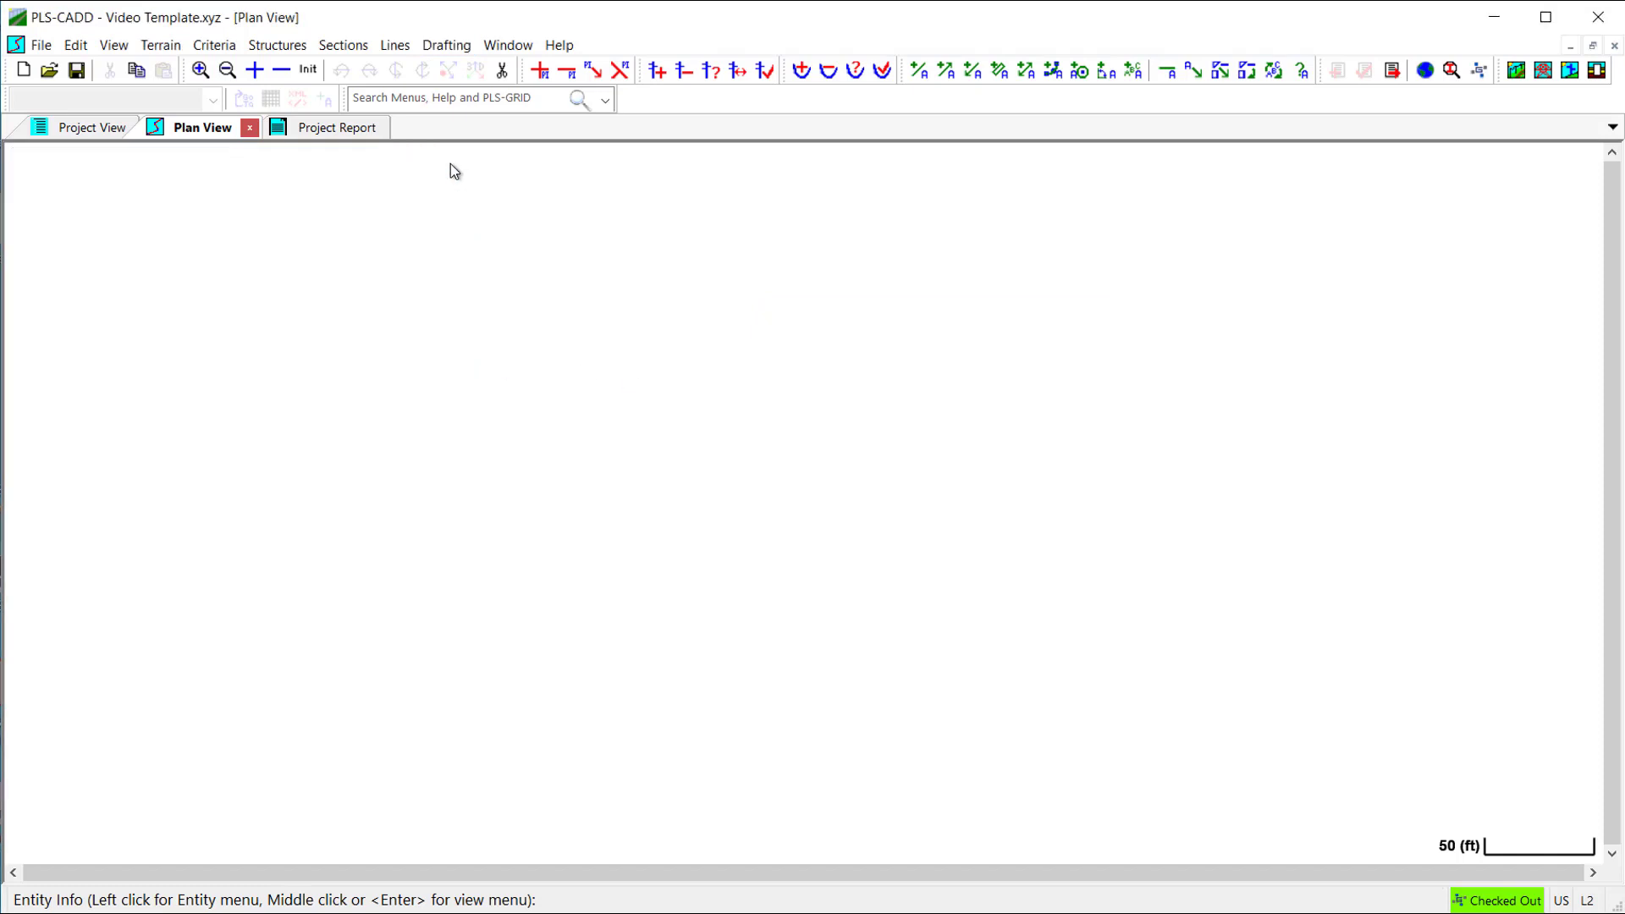
# - Merge the attachments from the Demo XYZ Project's Demo_Project.don into this project
pyautogui.click(446, 45)
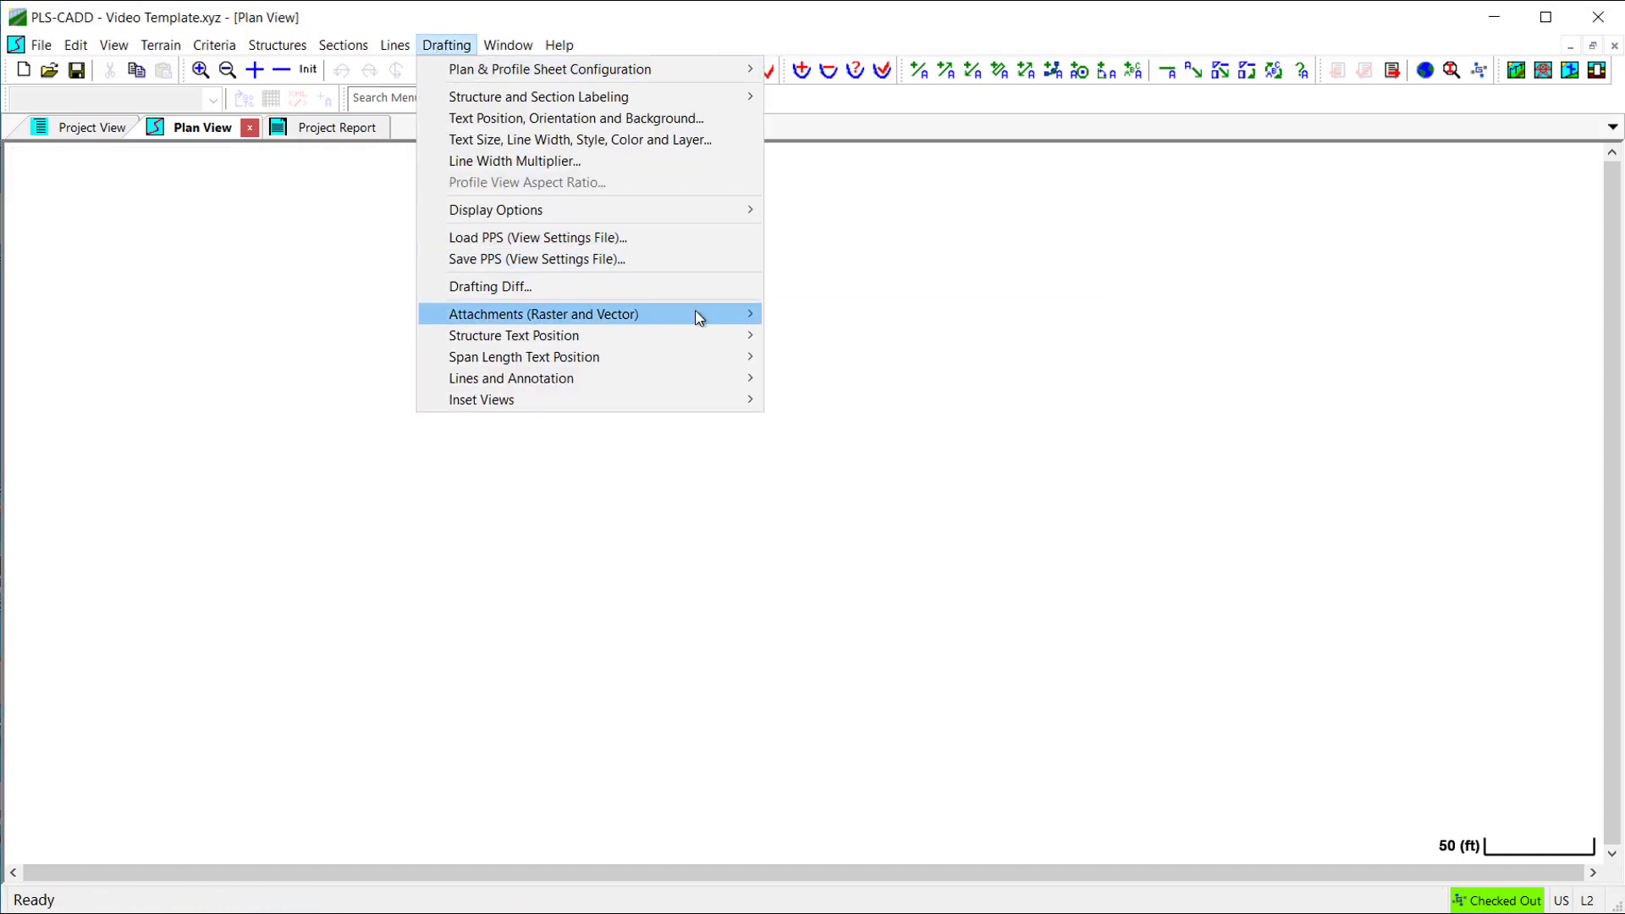
pyautogui.moveTo(699, 316)
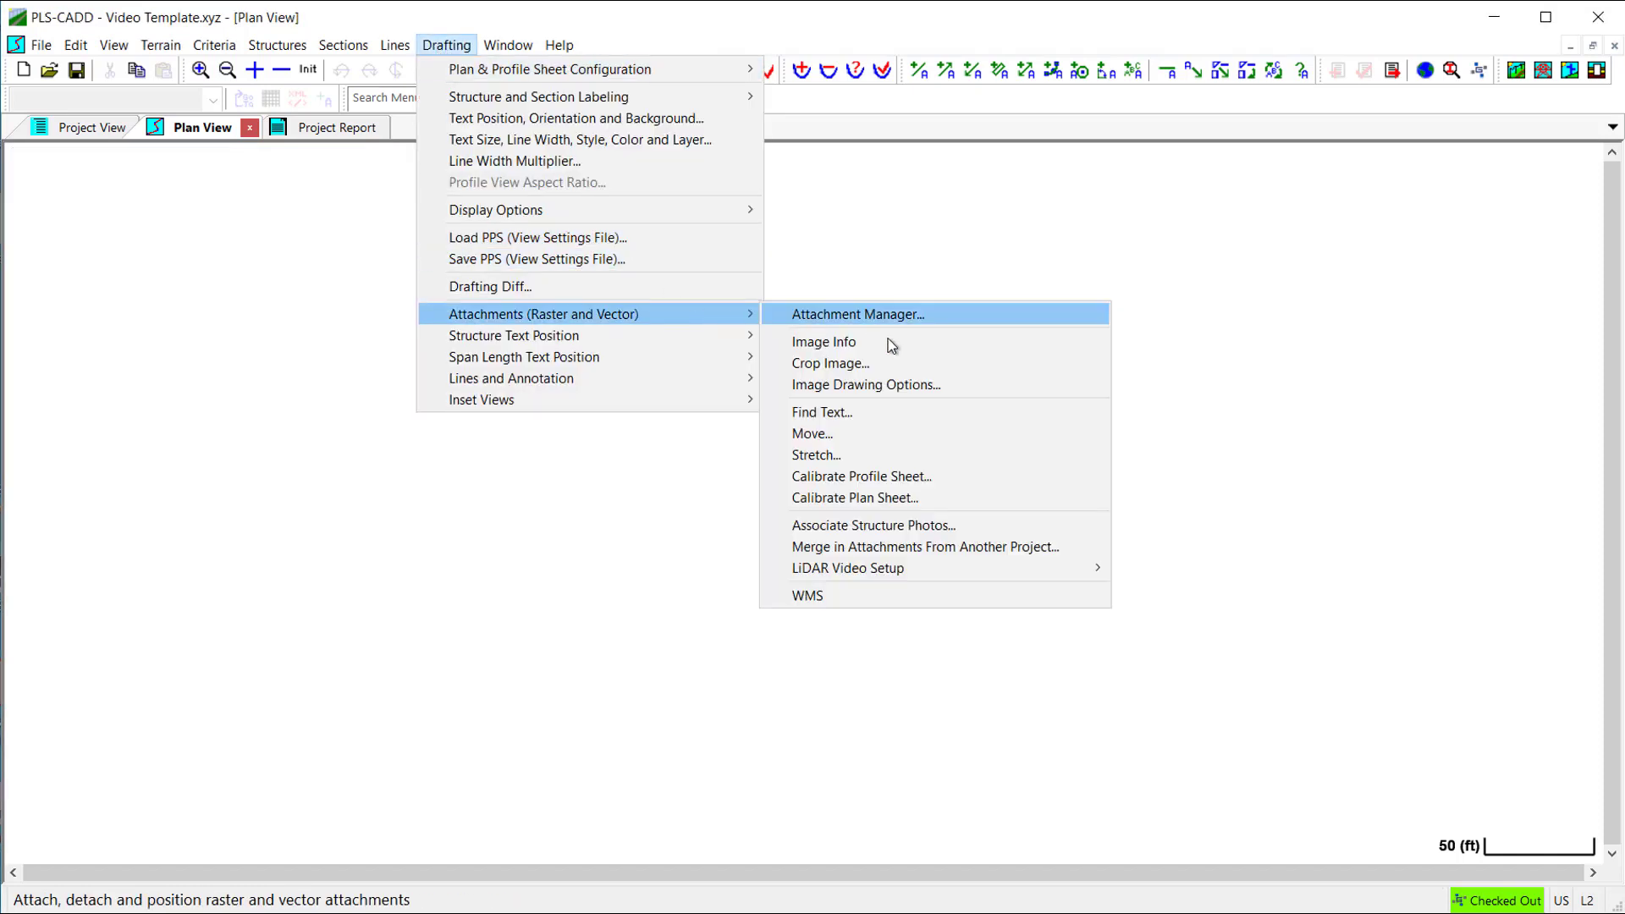
pyautogui.click(1074, 547)
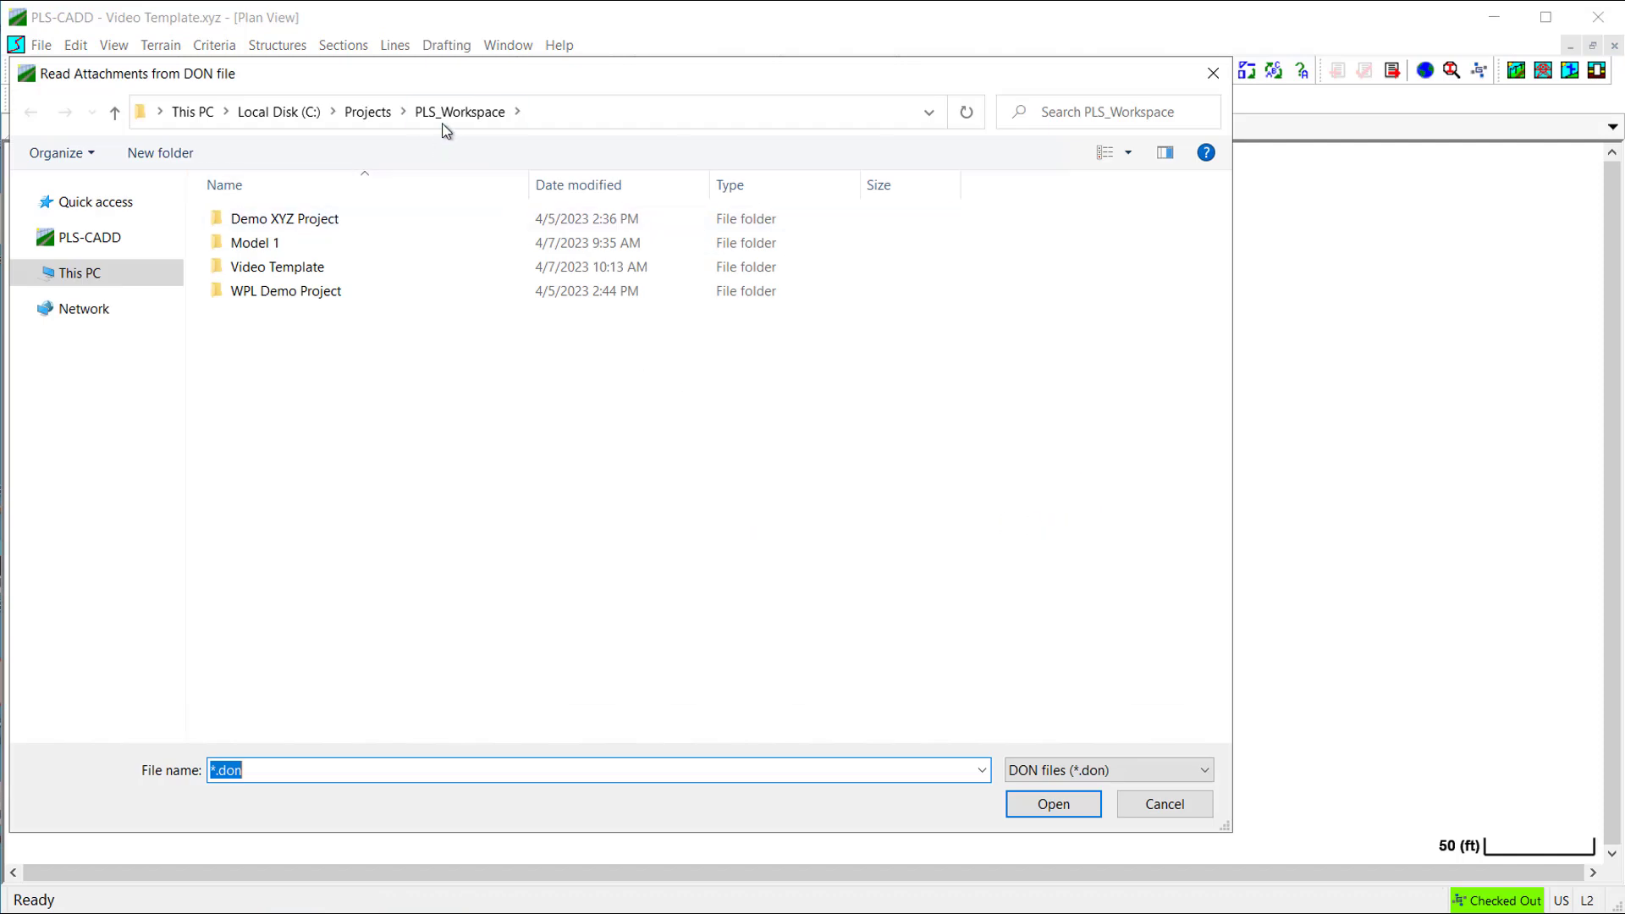
pyautogui.doubleClick(313, 218)
pyautogui.click(290, 316)
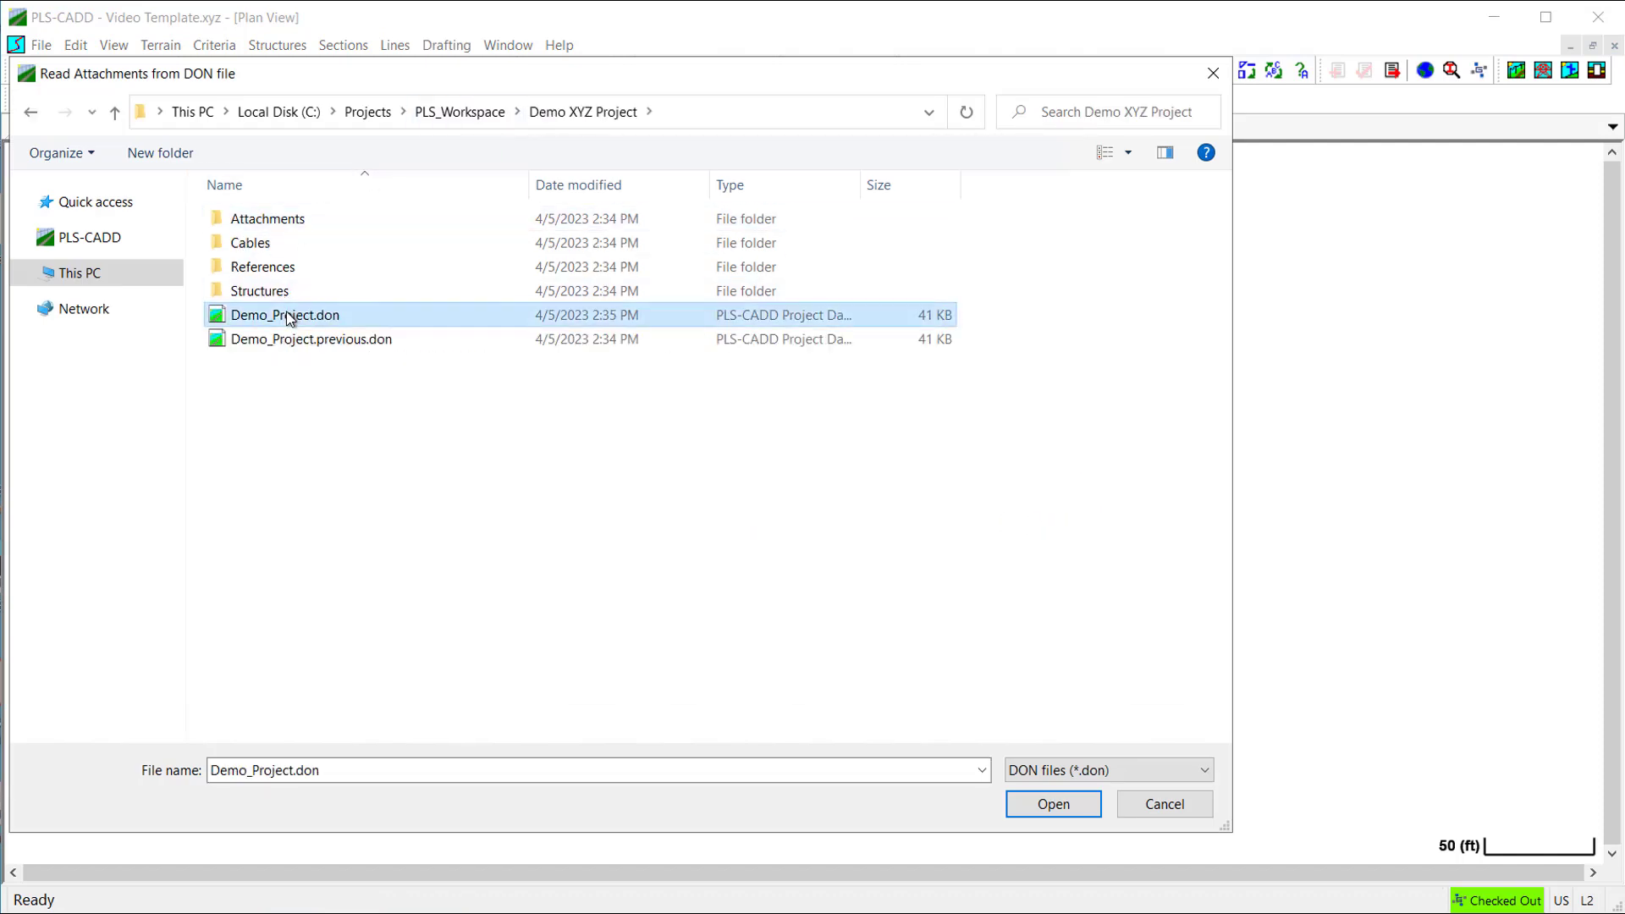
pyautogui.click(1033, 804)
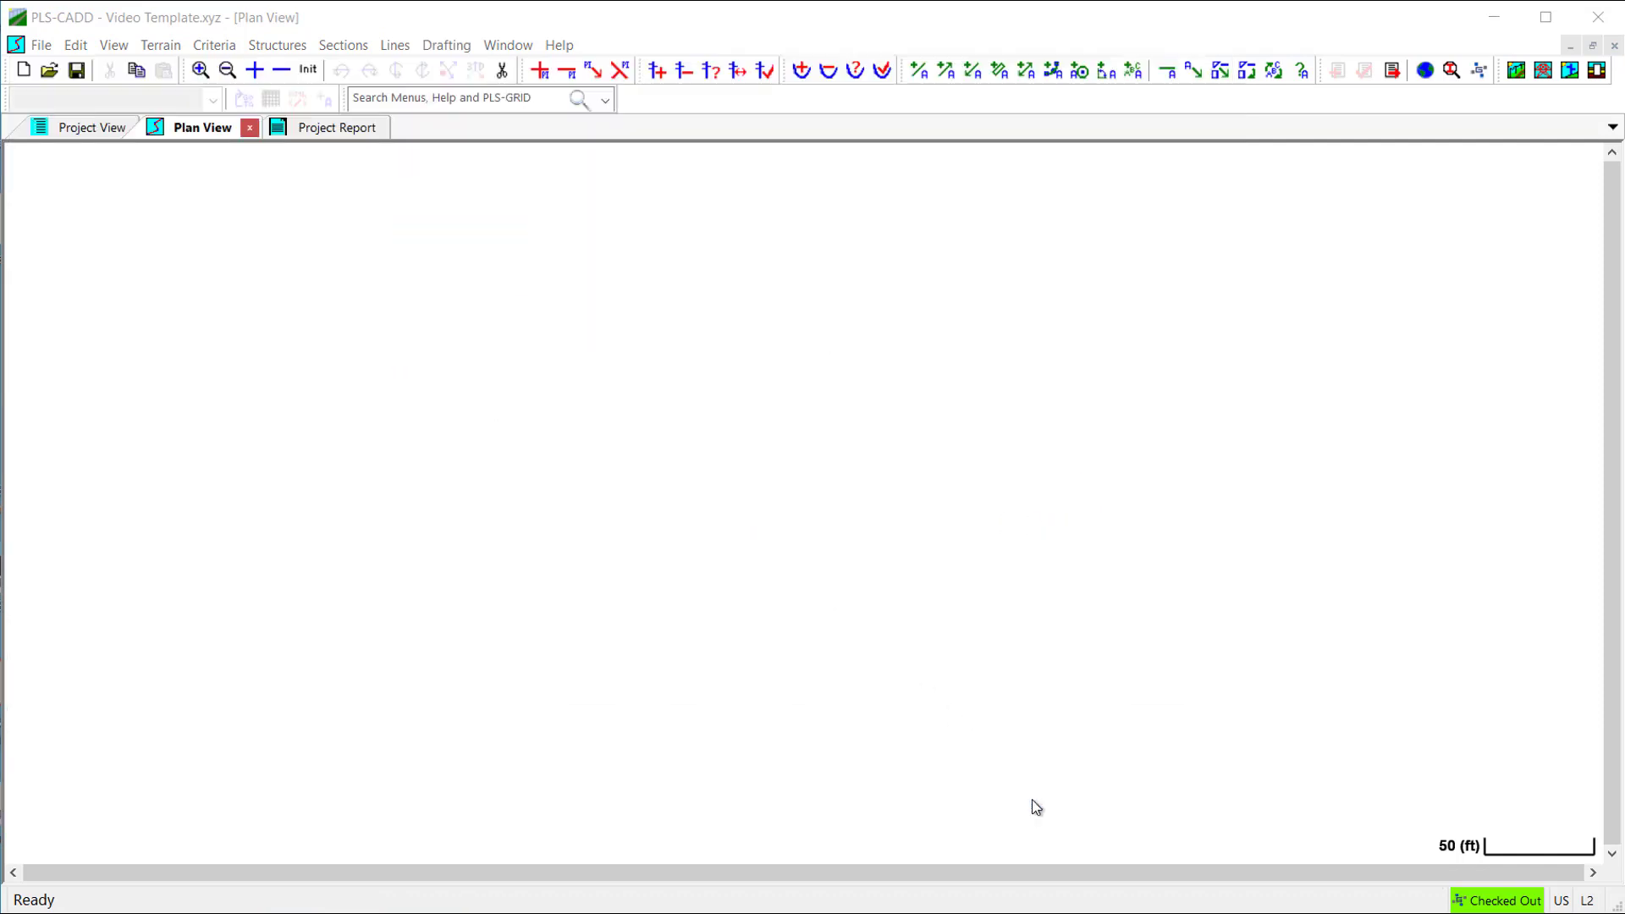
pyautogui.click(784, 562)
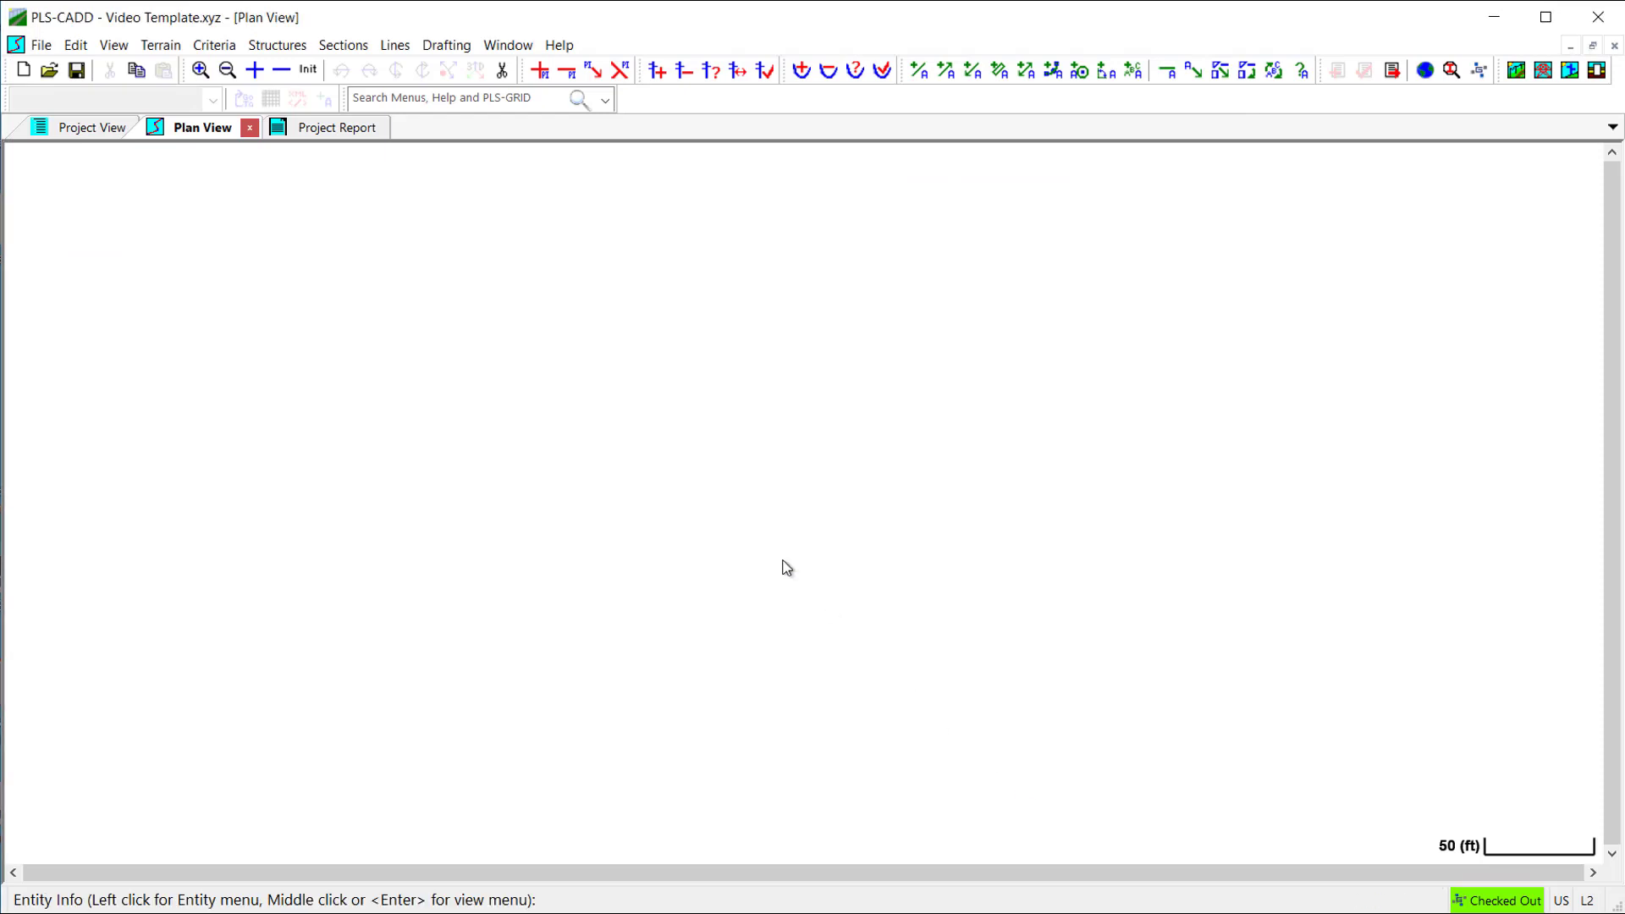
# - Review plsborder.dxf, norarrow.dxf and power.jp2 in the Attachment Manager, then close it
pyautogui.click(441, 45)
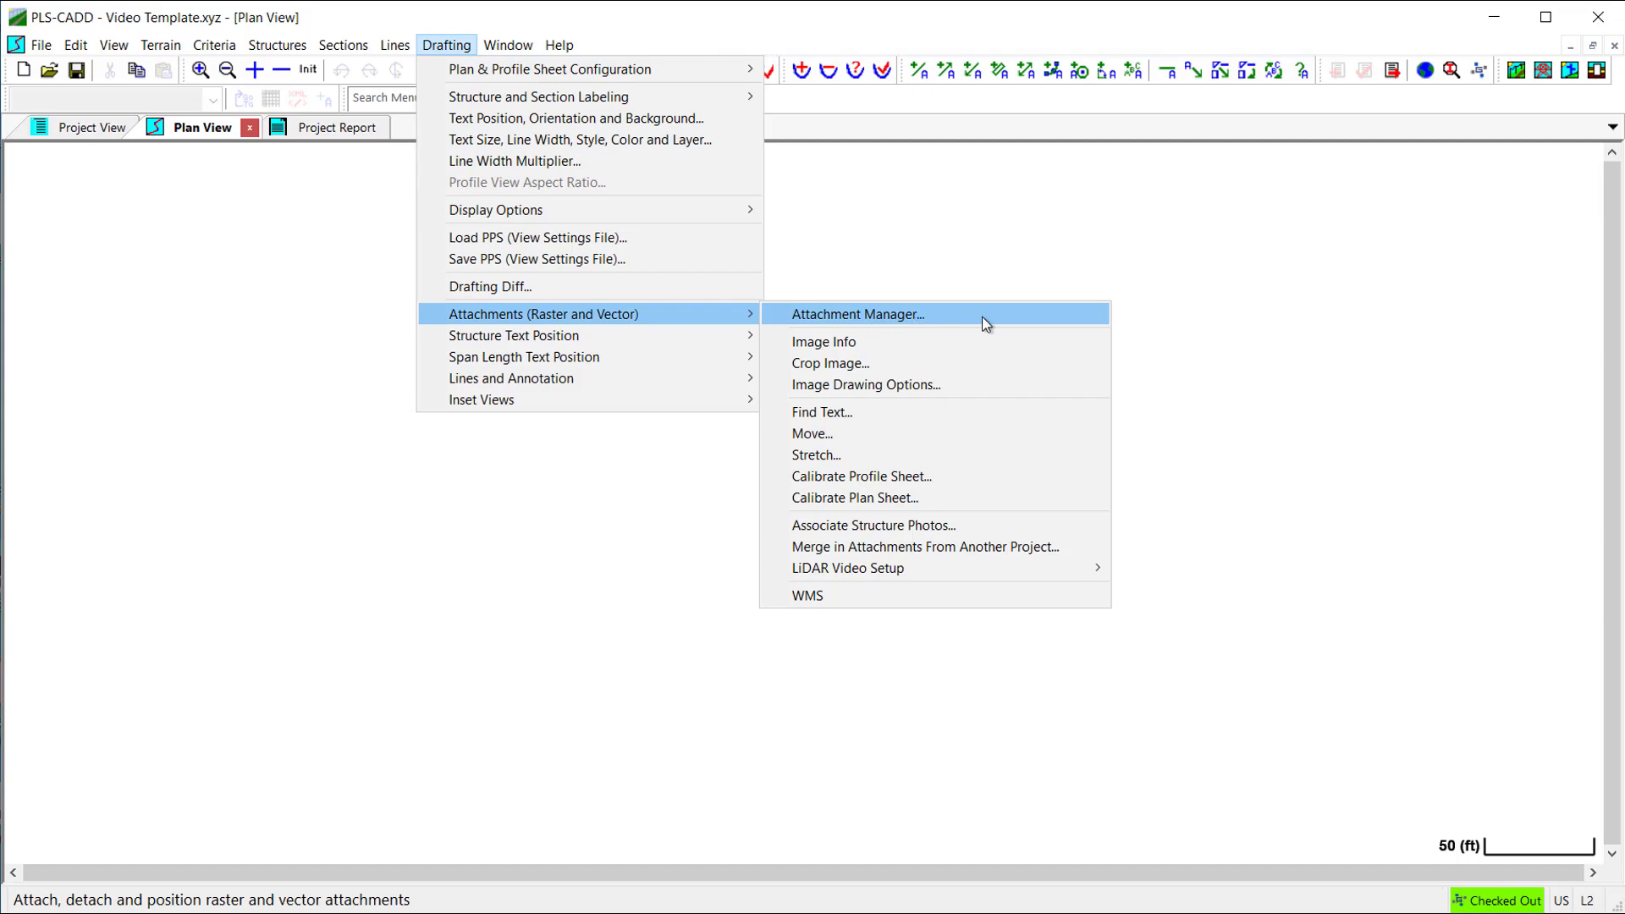
pyautogui.click(981, 316)
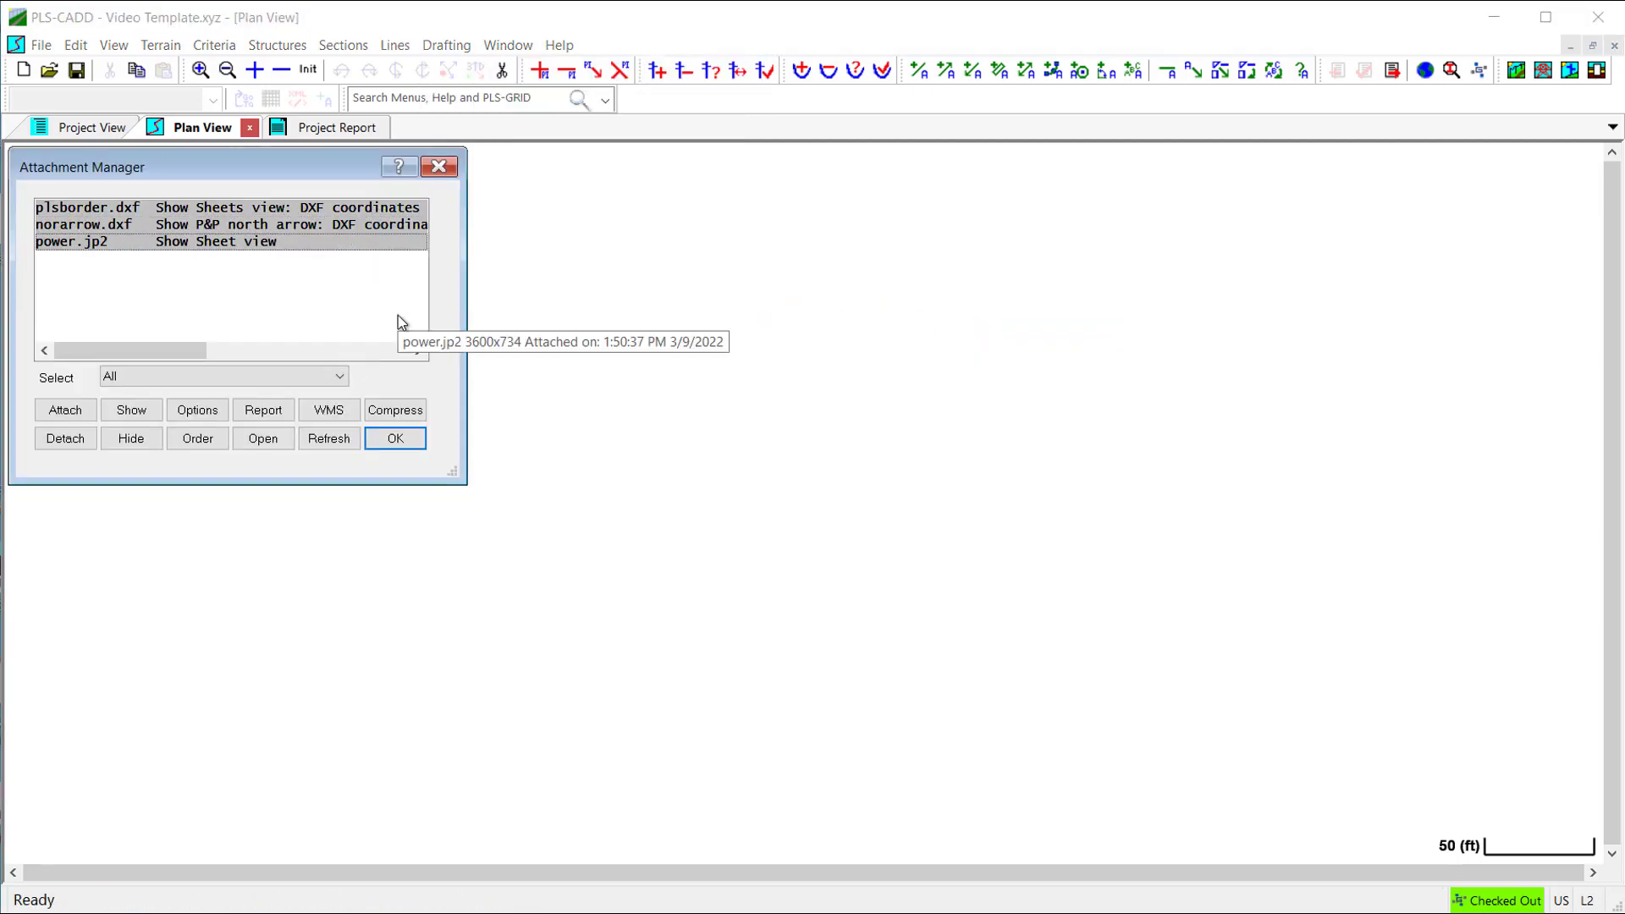
pyautogui.click(418, 438)
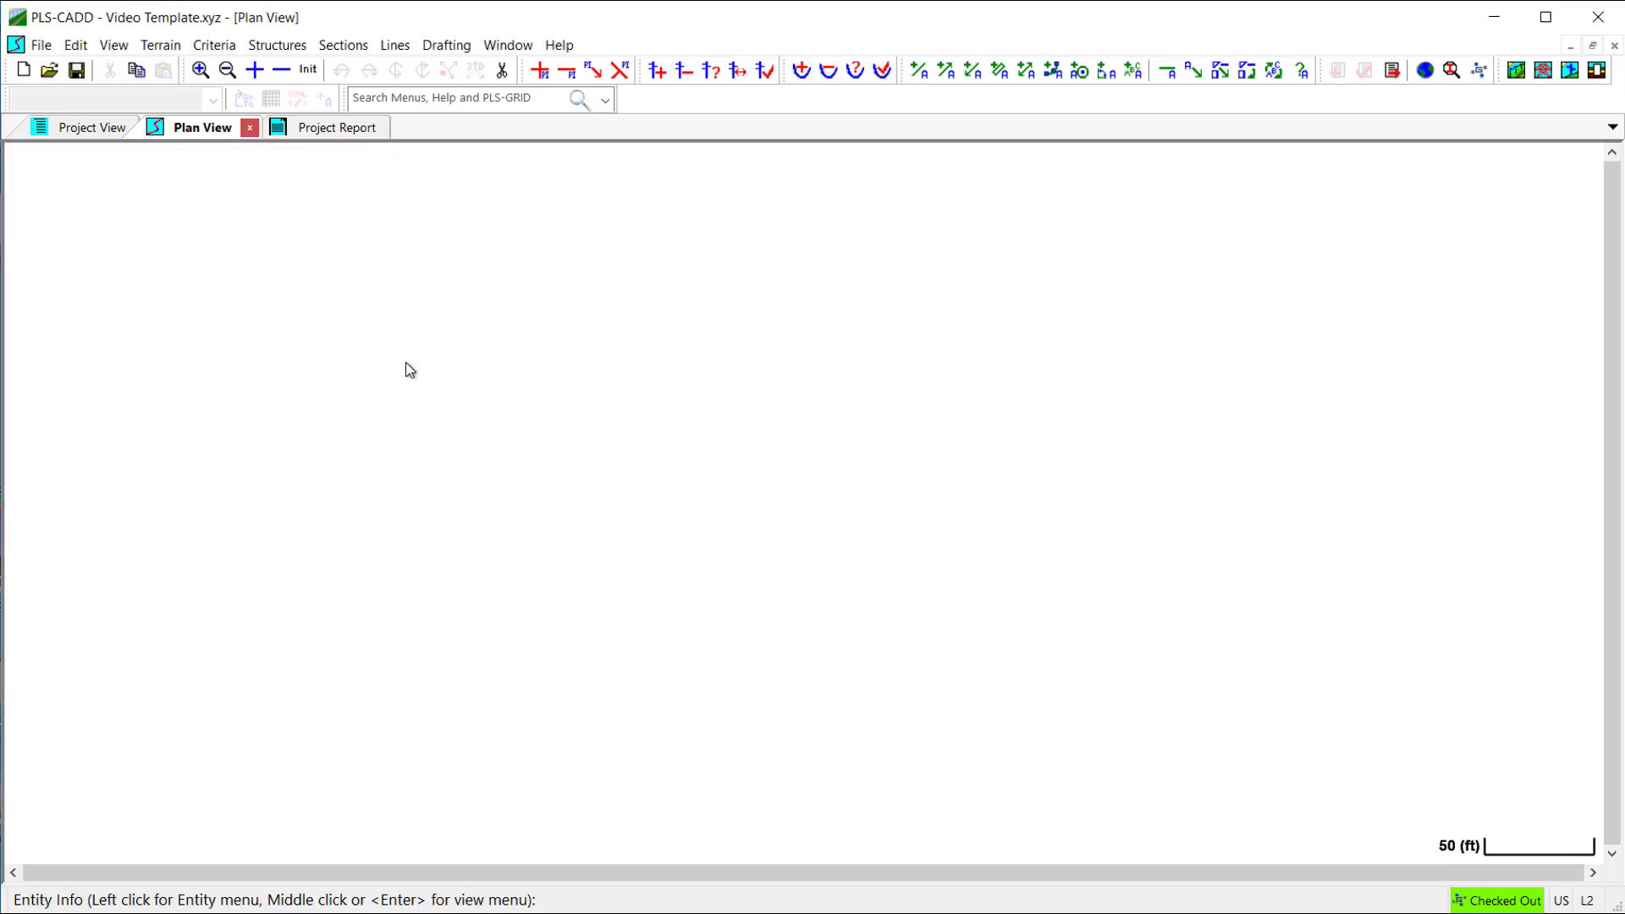
# - In the Reference Manager, attach Design Standard D21.5_Rev3.pdf and QA Checklist.pdf, then close it
pyautogui.click(396, 47)
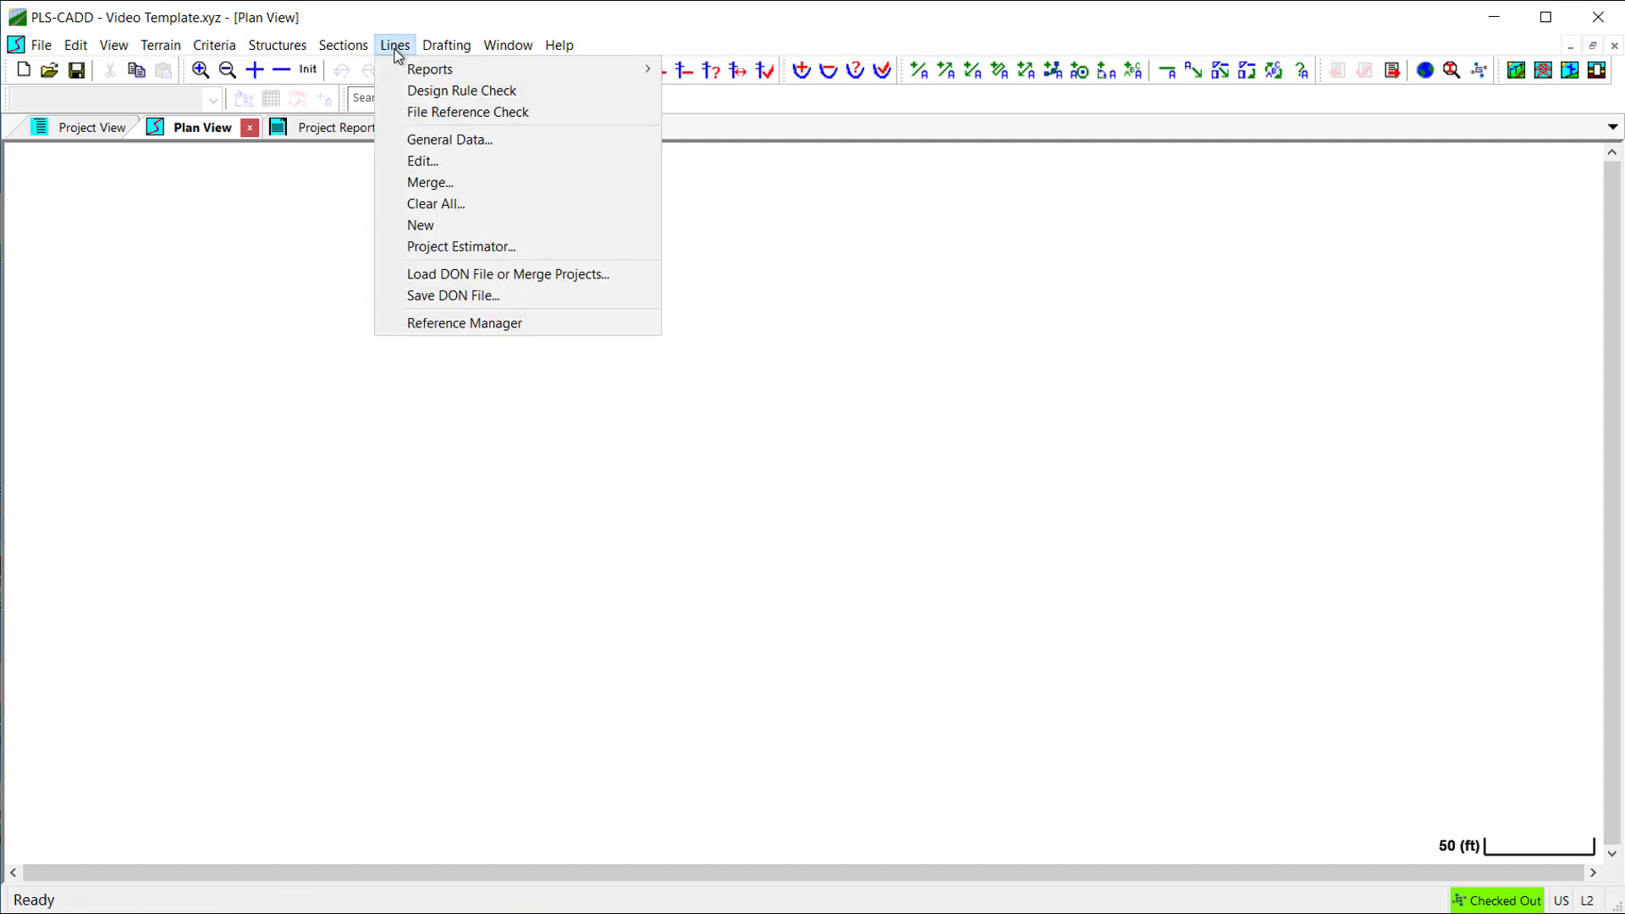
pyautogui.click(623, 324)
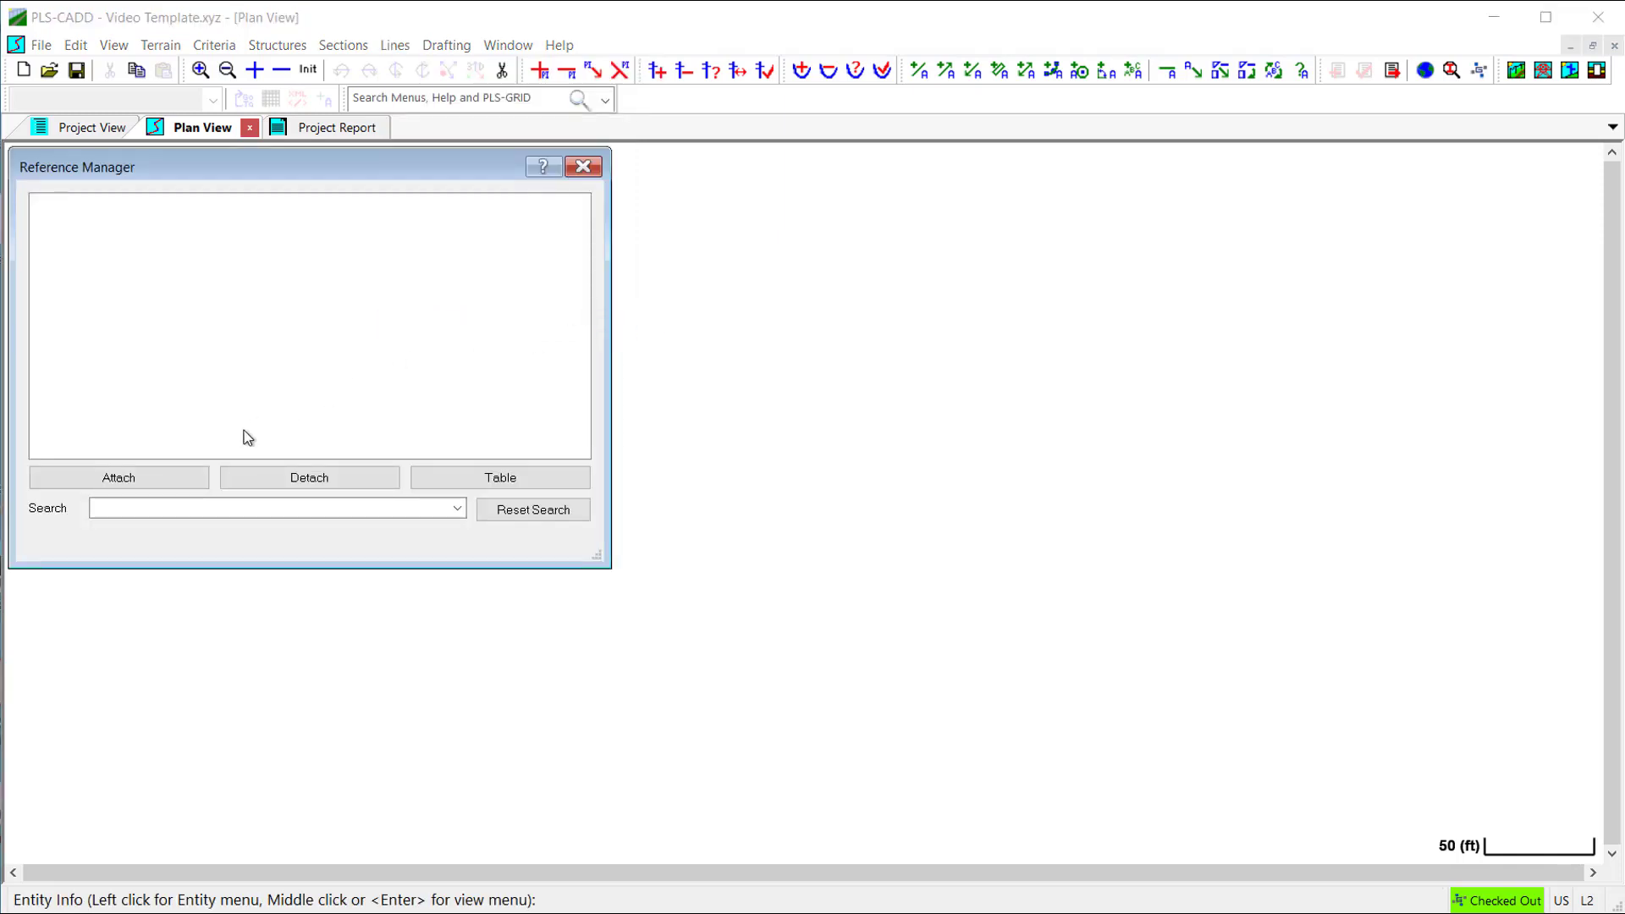
pyautogui.click(178, 477)
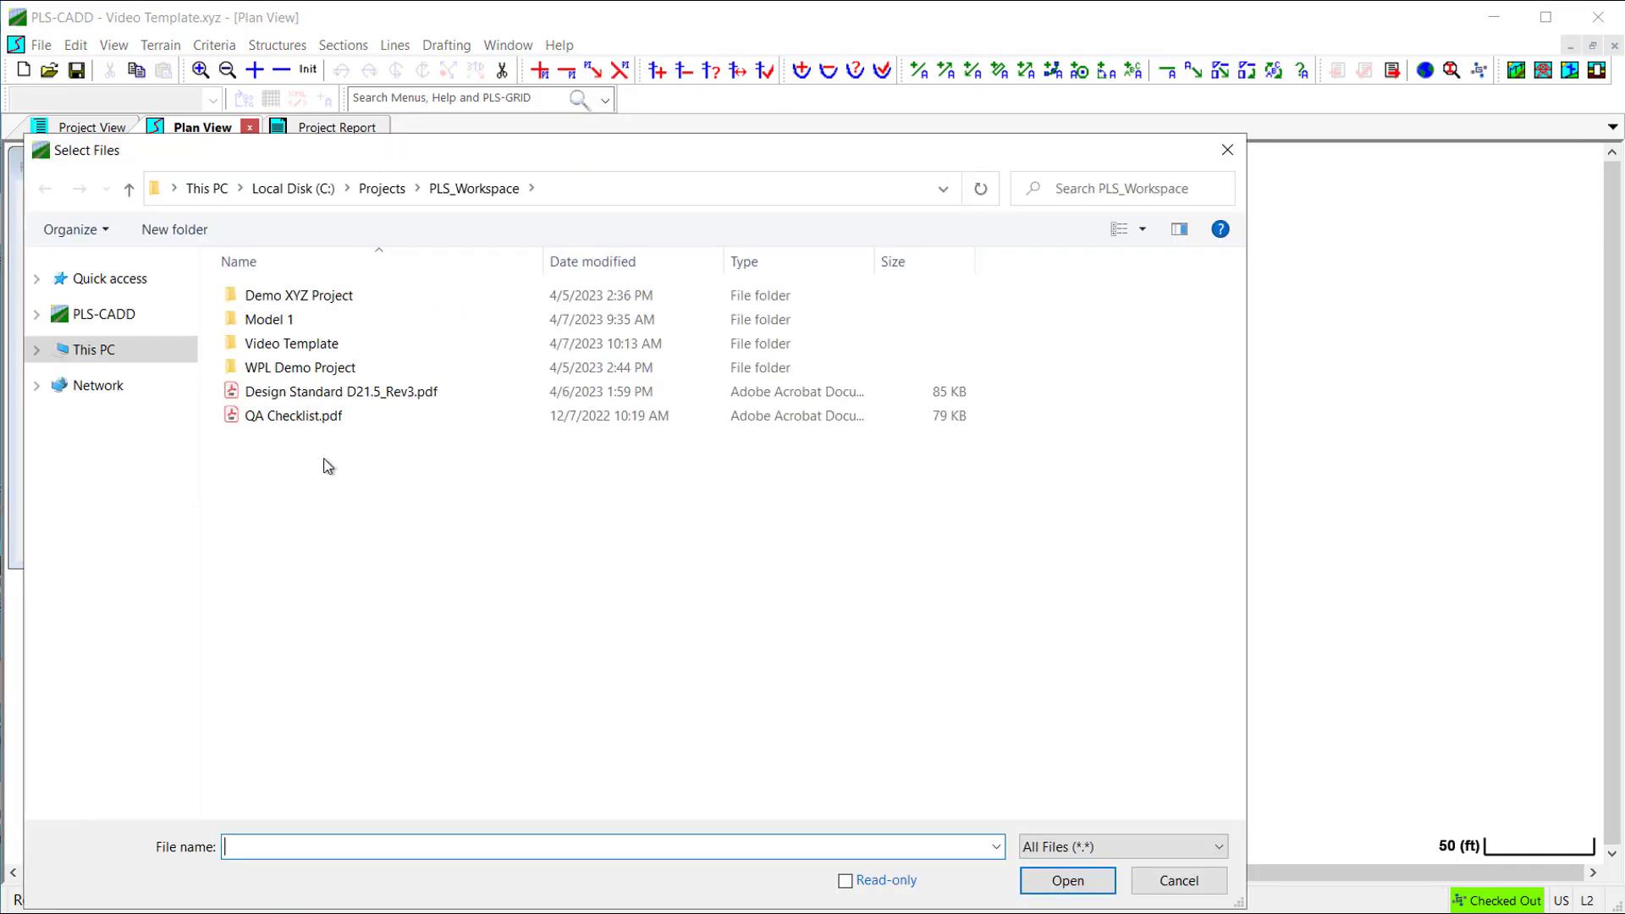
pyautogui.click(351, 394)
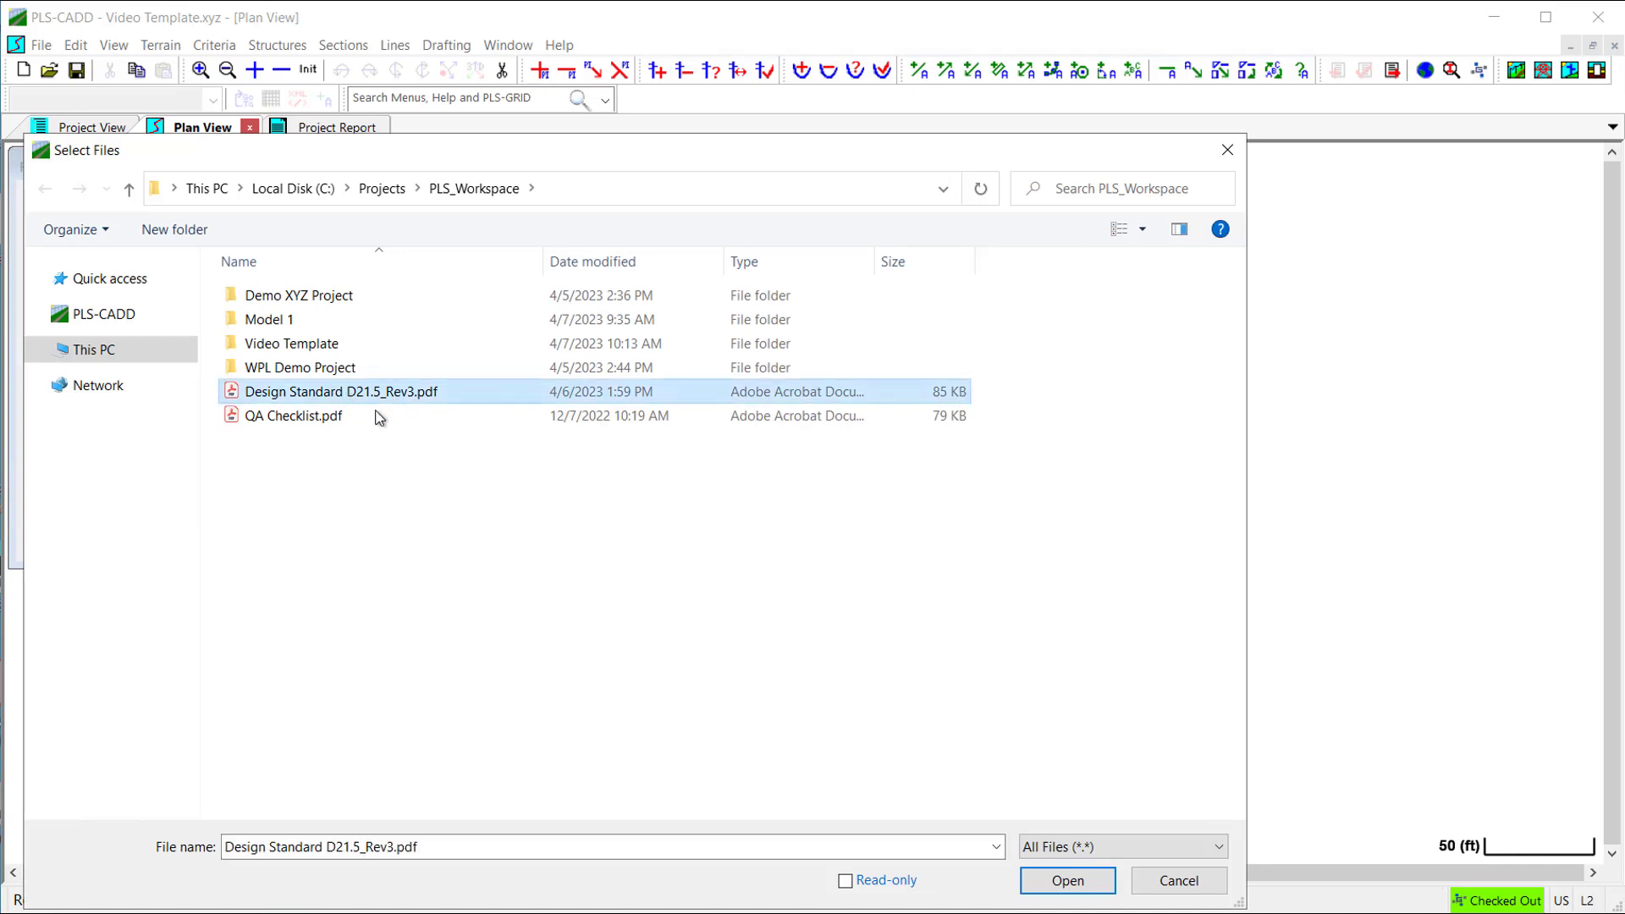
pyautogui.keyDown('ctrl'); pyautogui.click(369, 414); pyautogui.keyUp('ctrl')
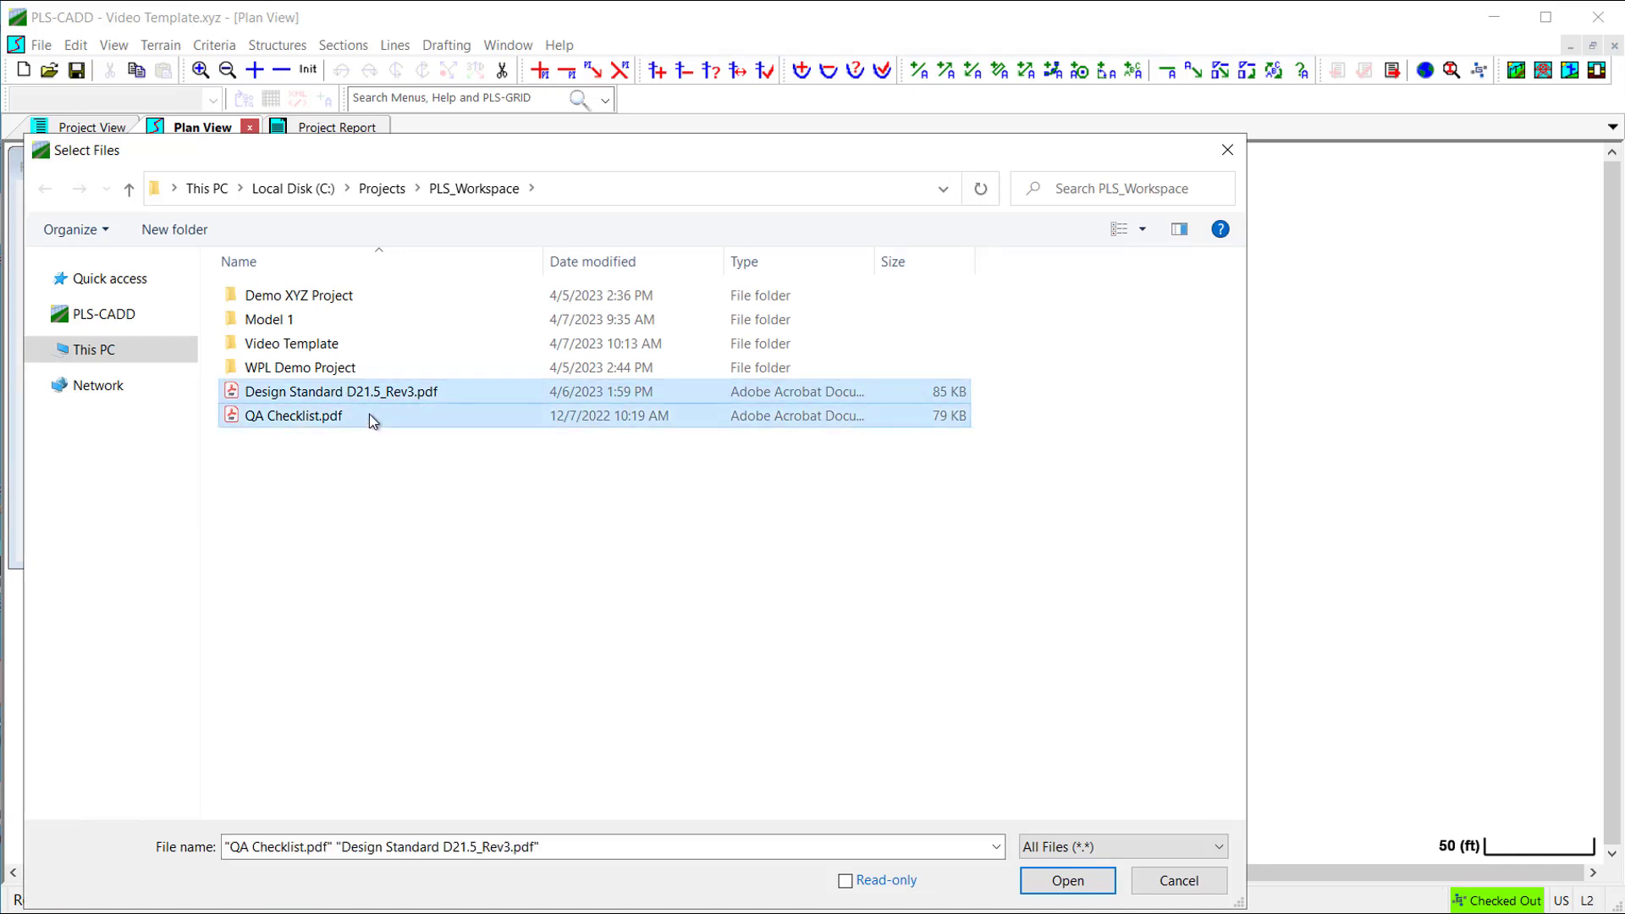
pyautogui.click(1070, 882)
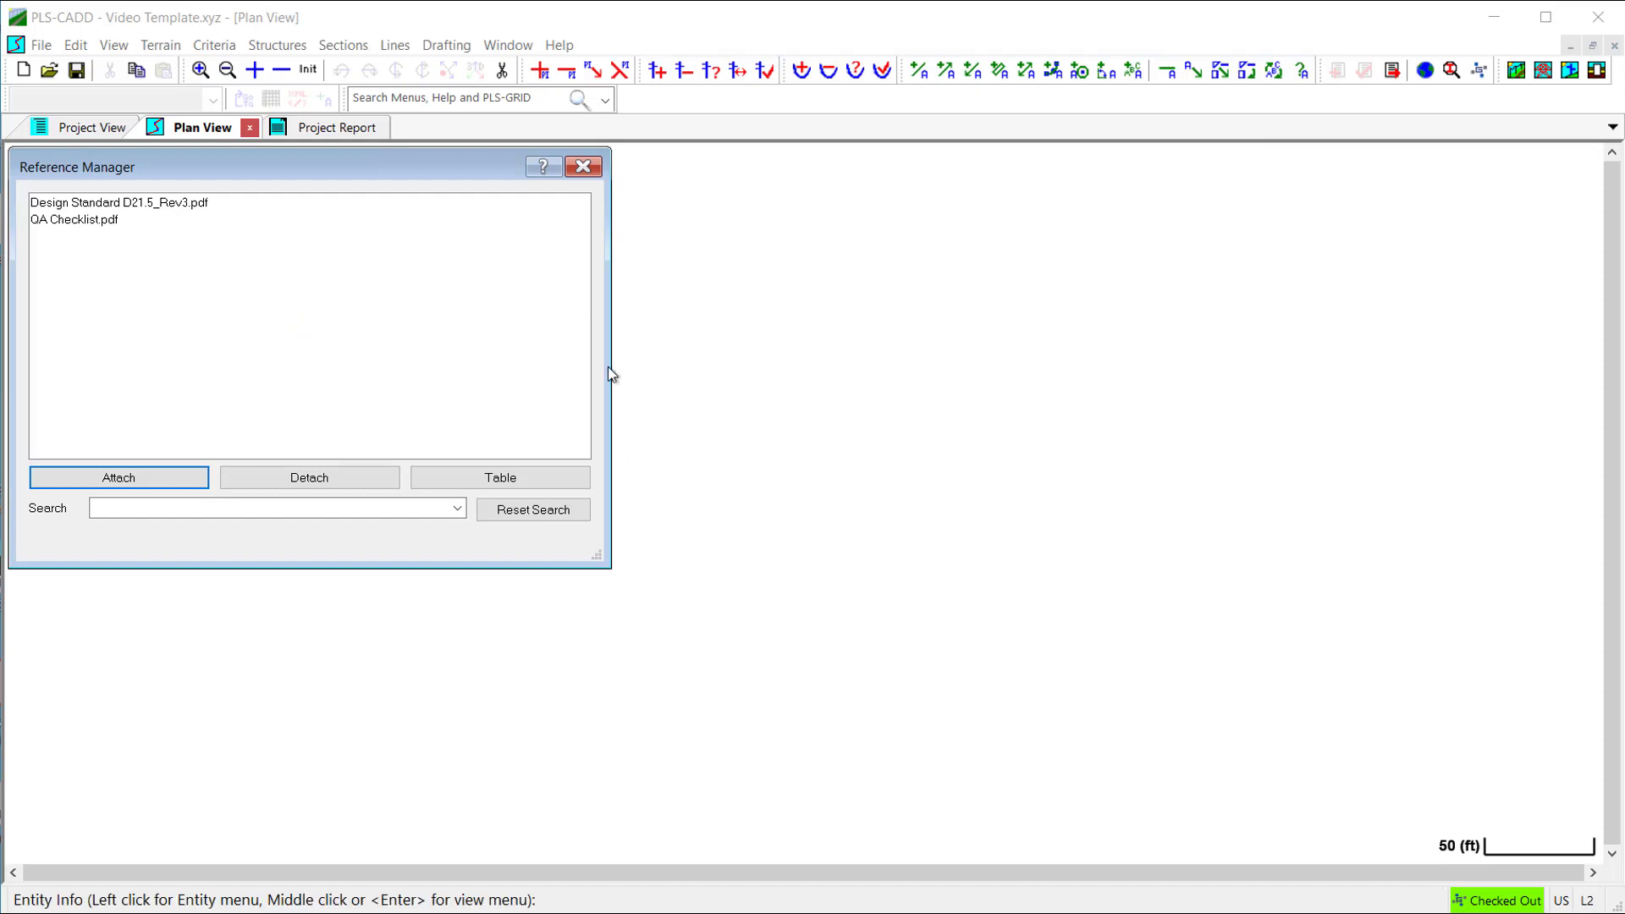
pyautogui.click(584, 166)
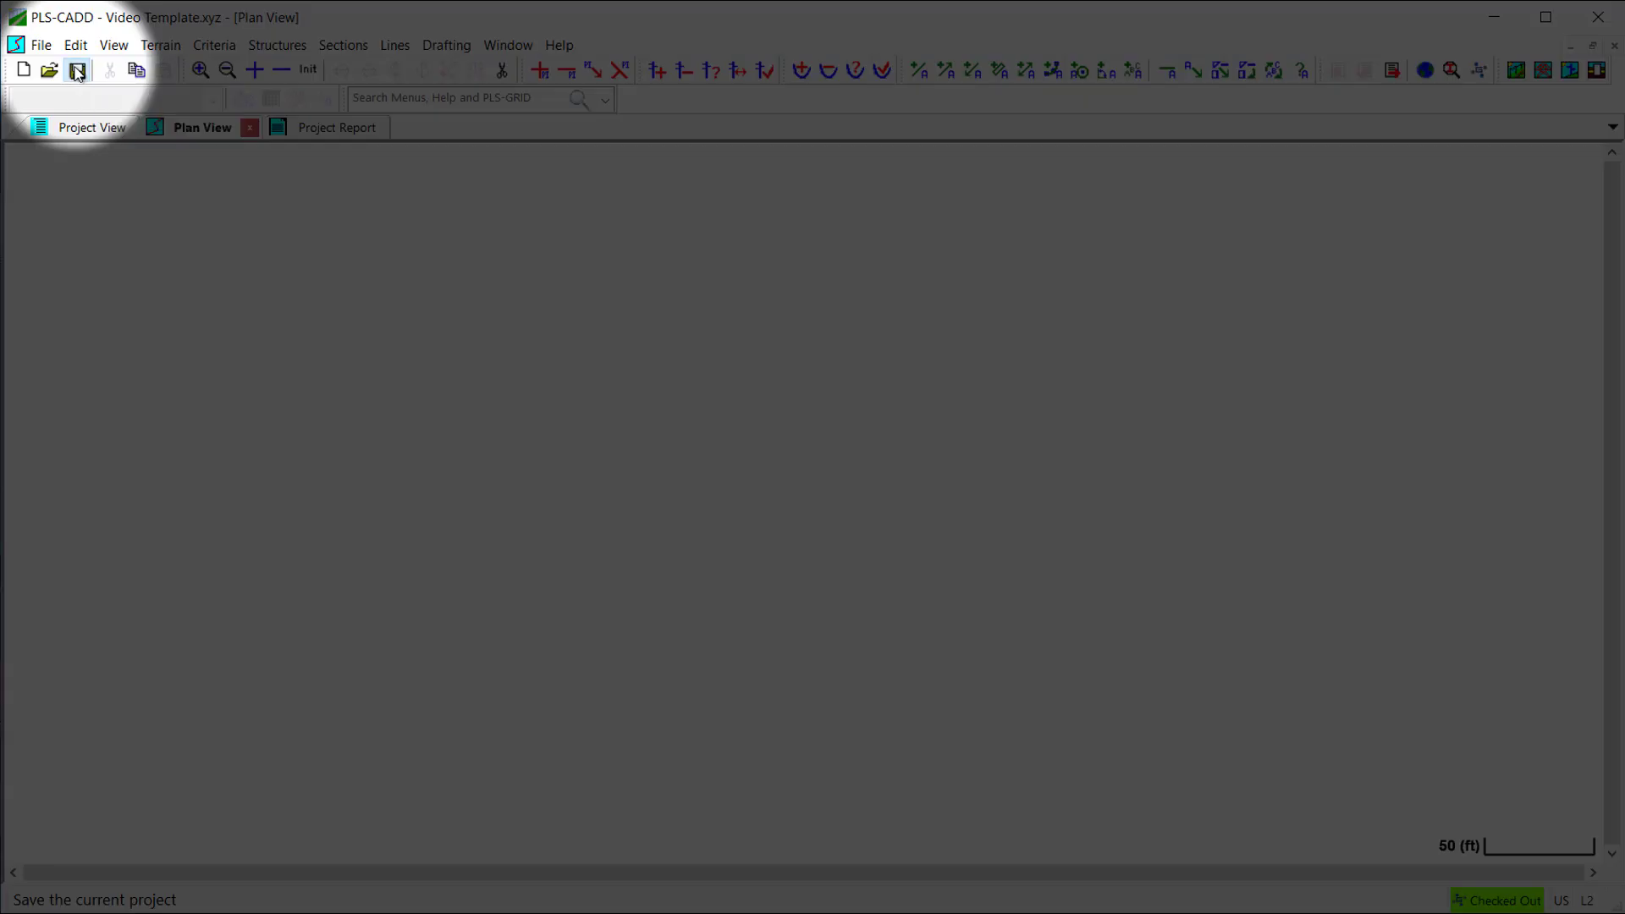
# - Save the project and check it in with the comment 'Added reference files to template'
pyautogui.click(77, 71)
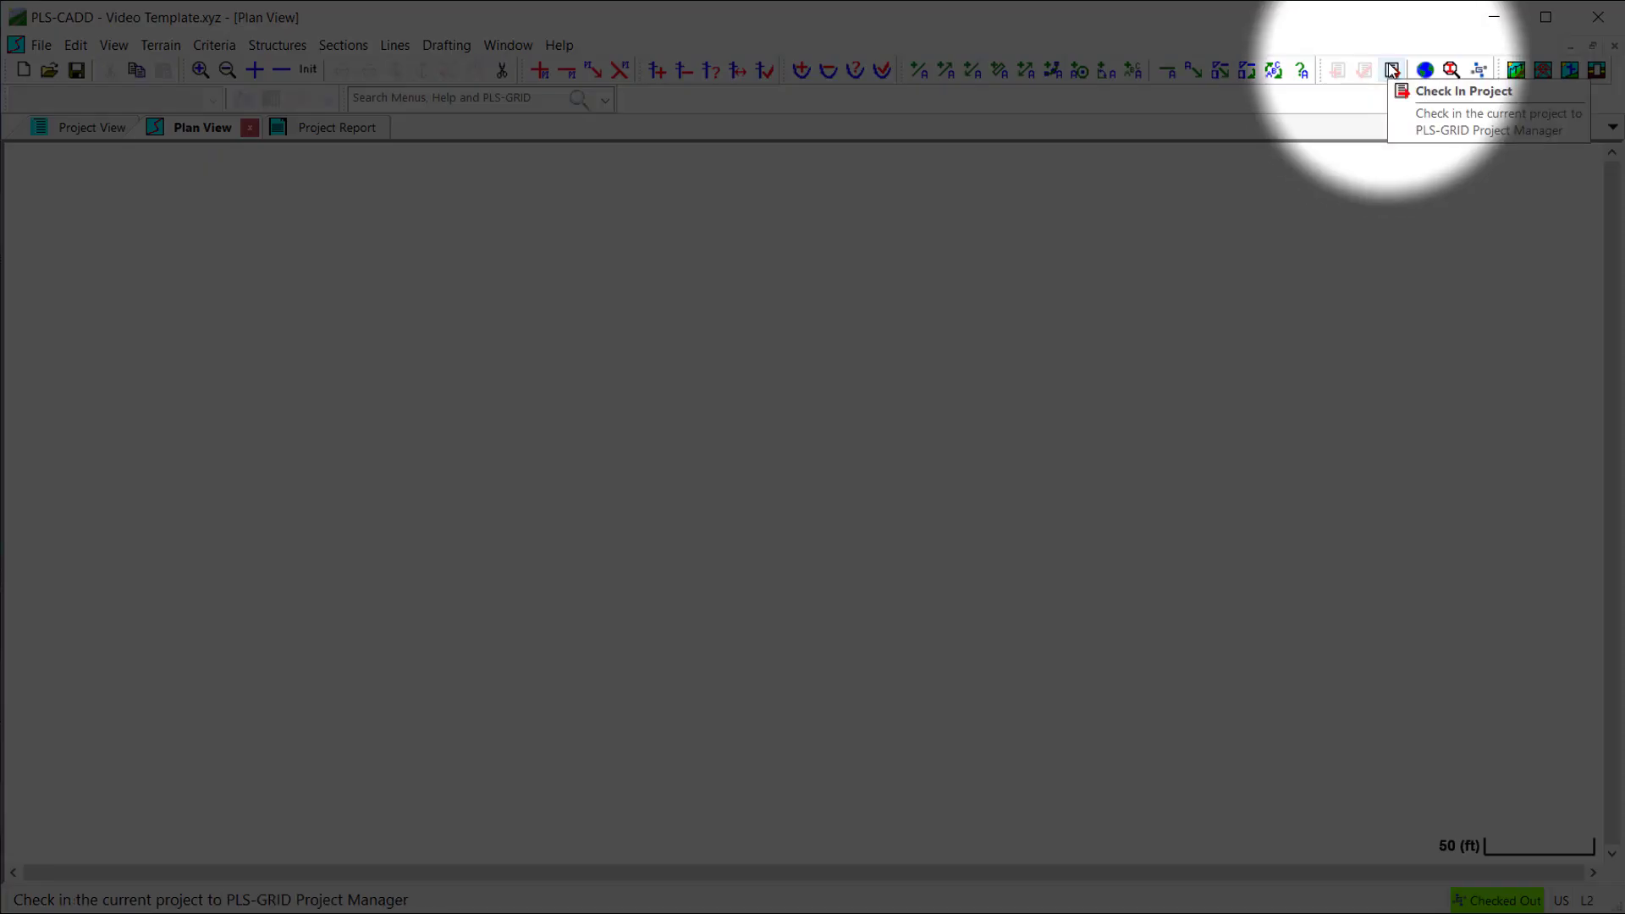
pyautogui.click(1392, 71)
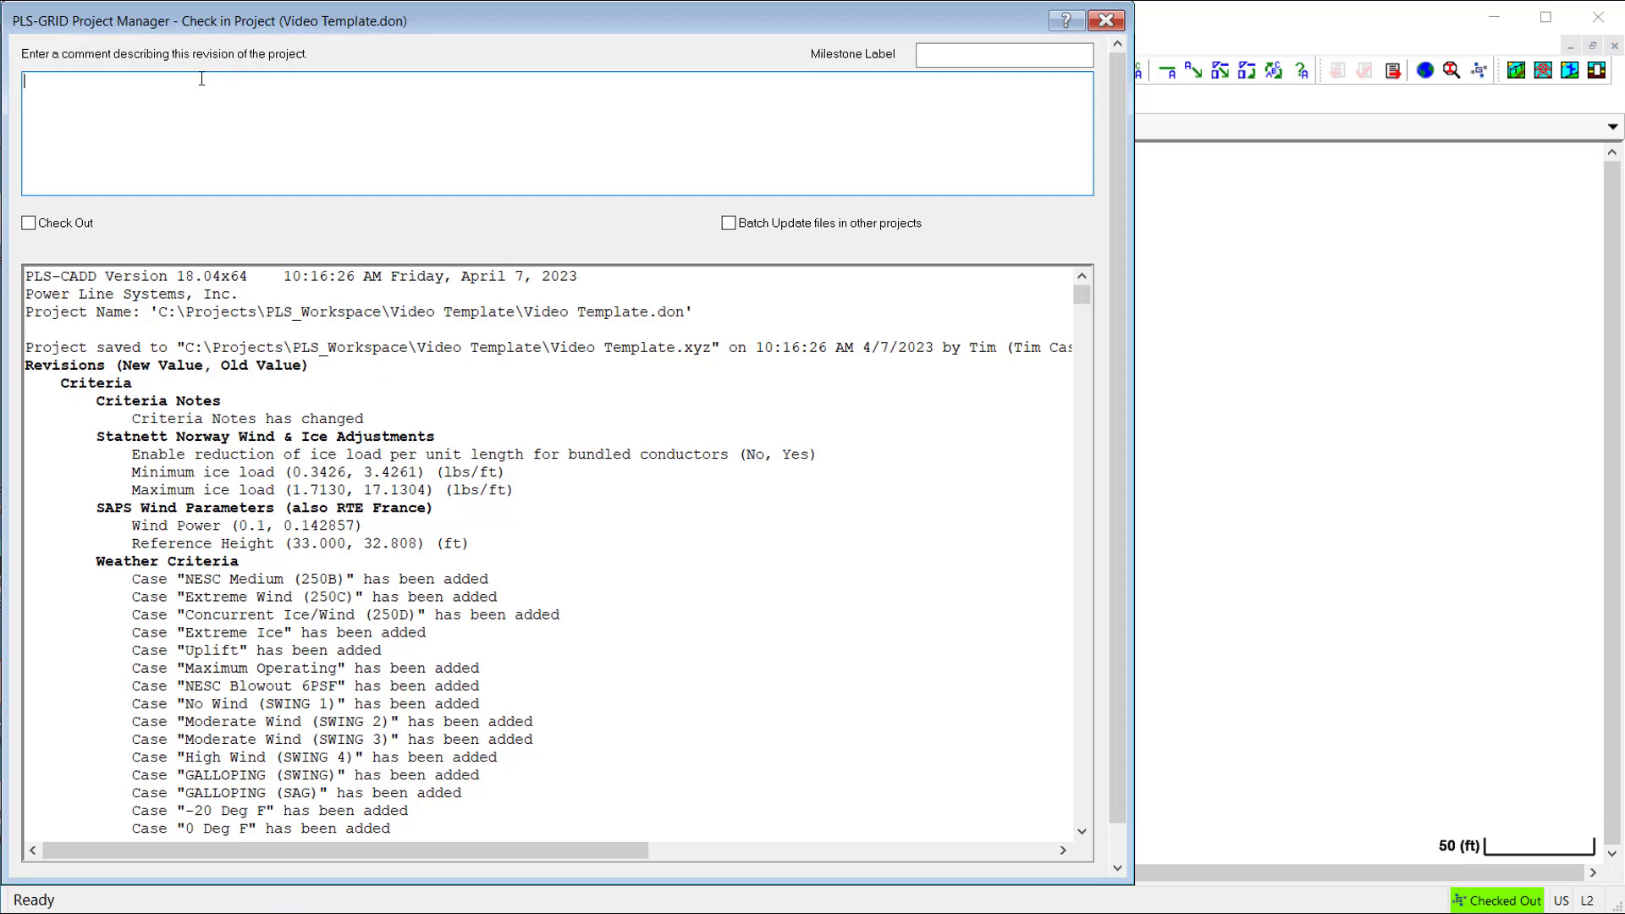
pyautogui.write('Added reference files to template')
pyautogui.moveTo(1089, 306); pyautogui.dragTo(1114, 366)
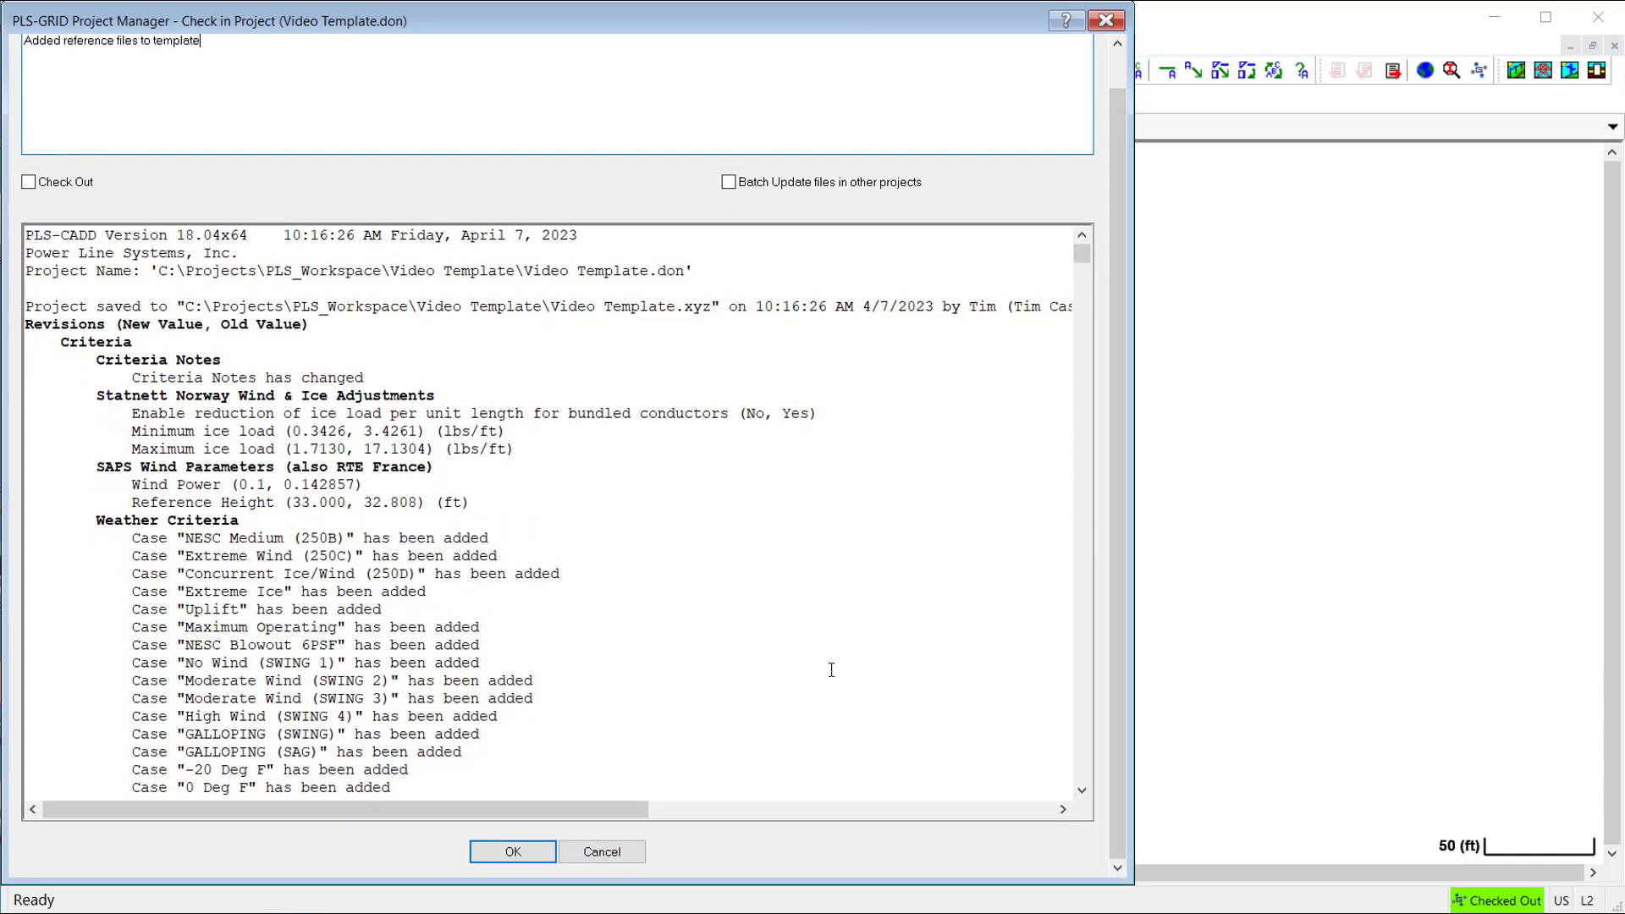
pyautogui.click(518, 855)
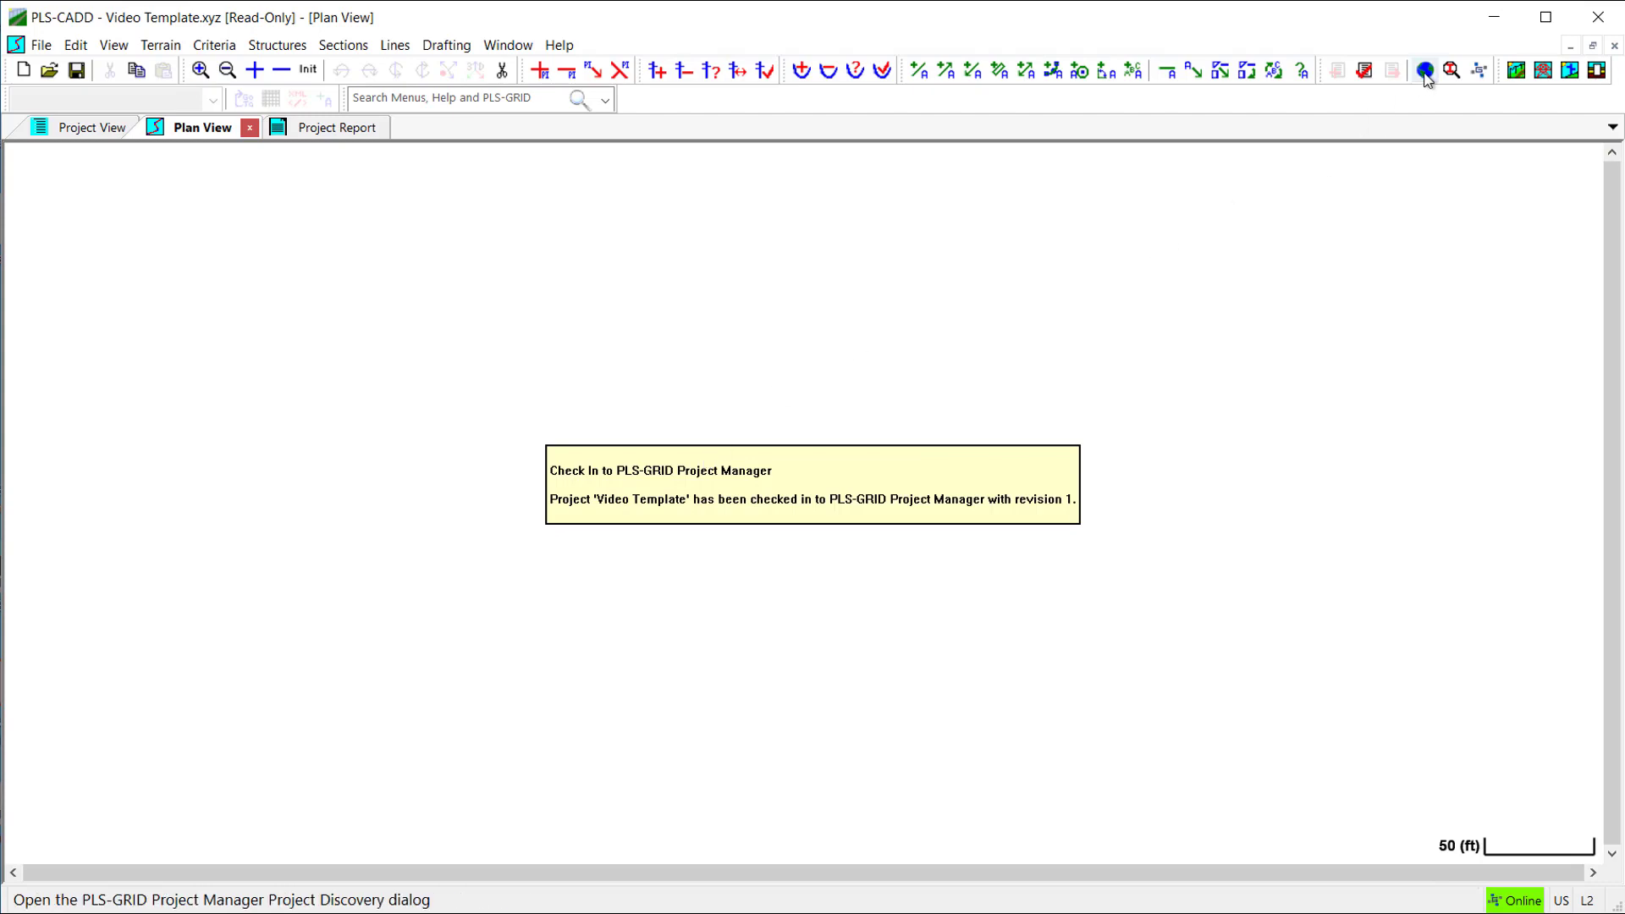
pyautogui.click(1425, 72)
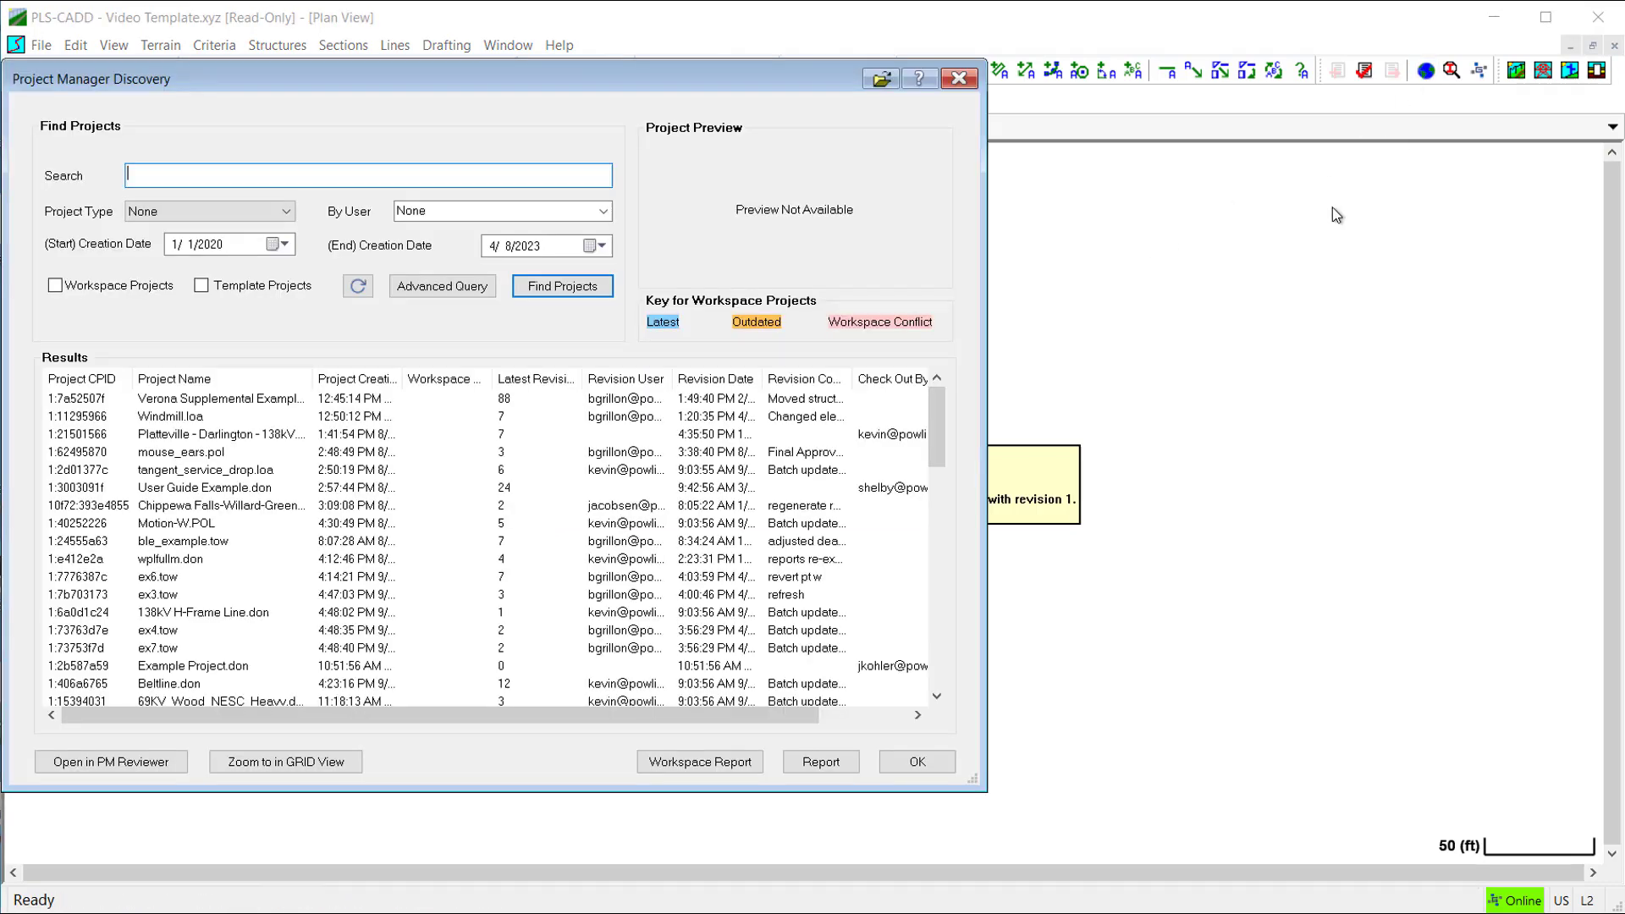
pyautogui.click(240, 286)
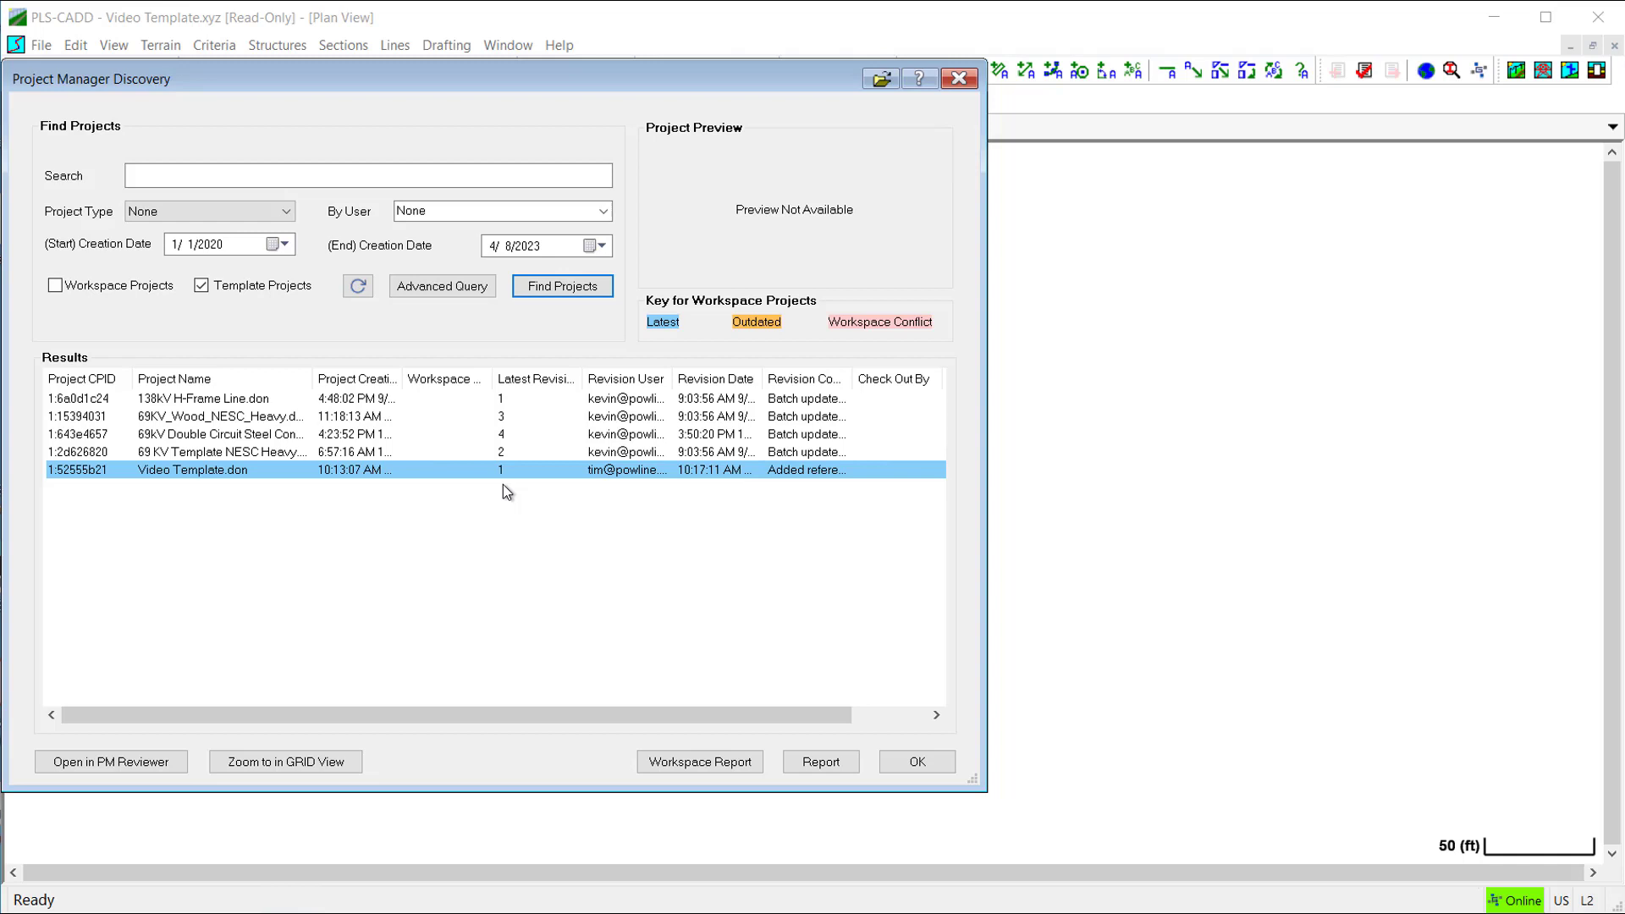
pyautogui.click(916, 763)
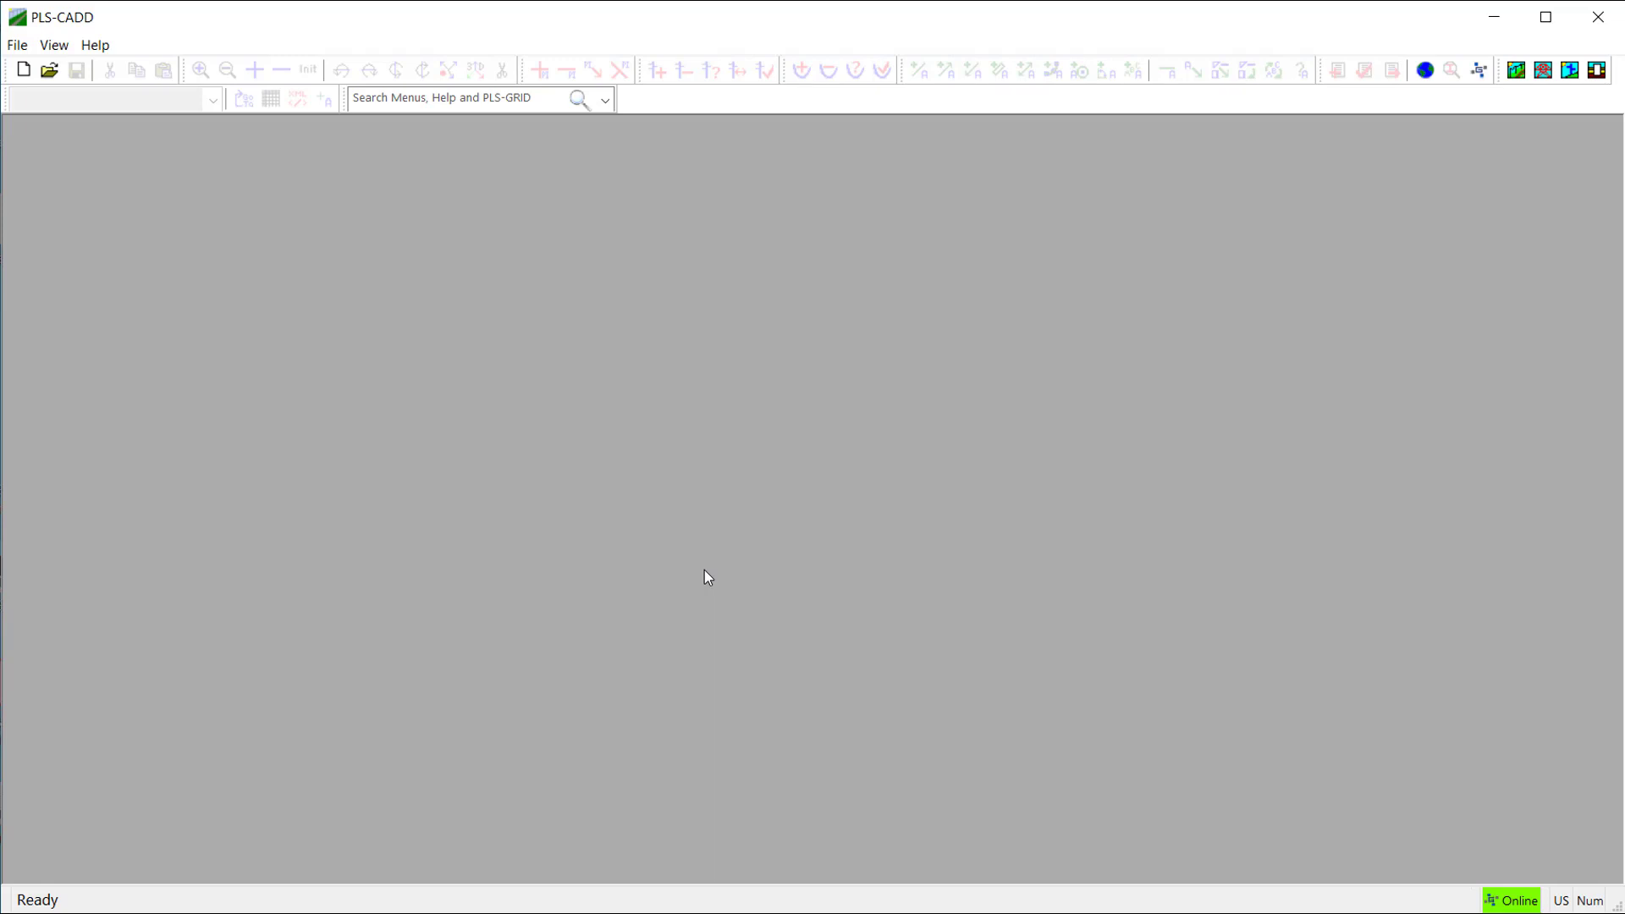
# - Create a new project from template named 'Power the Golf Course', using Video Template.xyz
pyautogui.click(17, 45)
pyautogui.moveTo(38, 72)
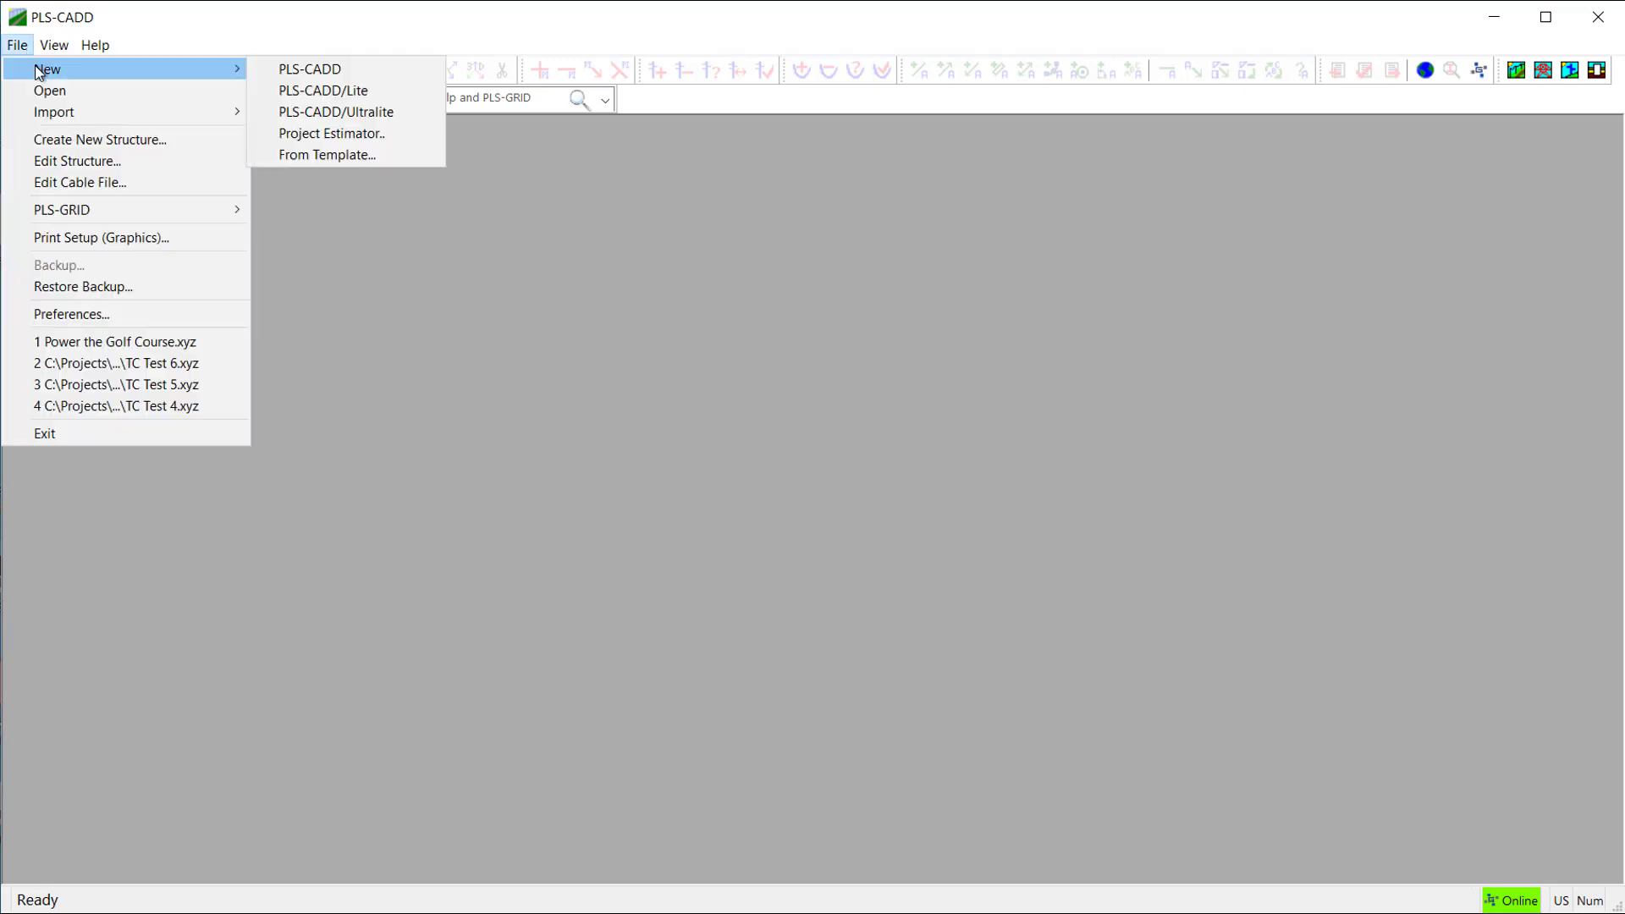
pyautogui.click(402, 157)
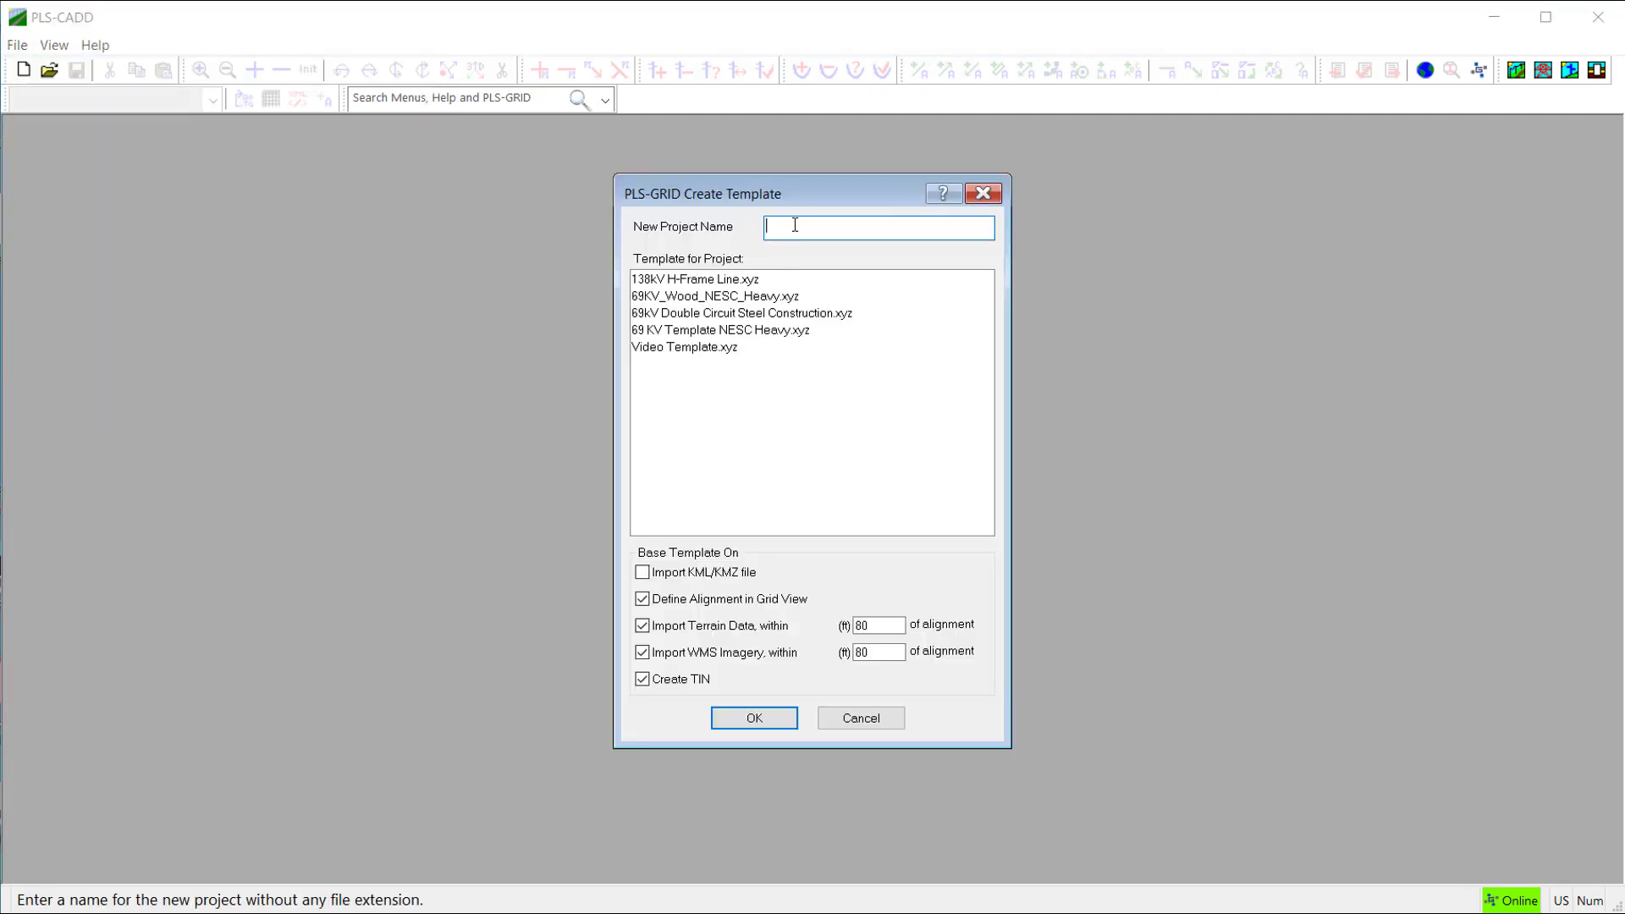
pyautogui.write('Power the Golf Course')
pyautogui.click(748, 354)
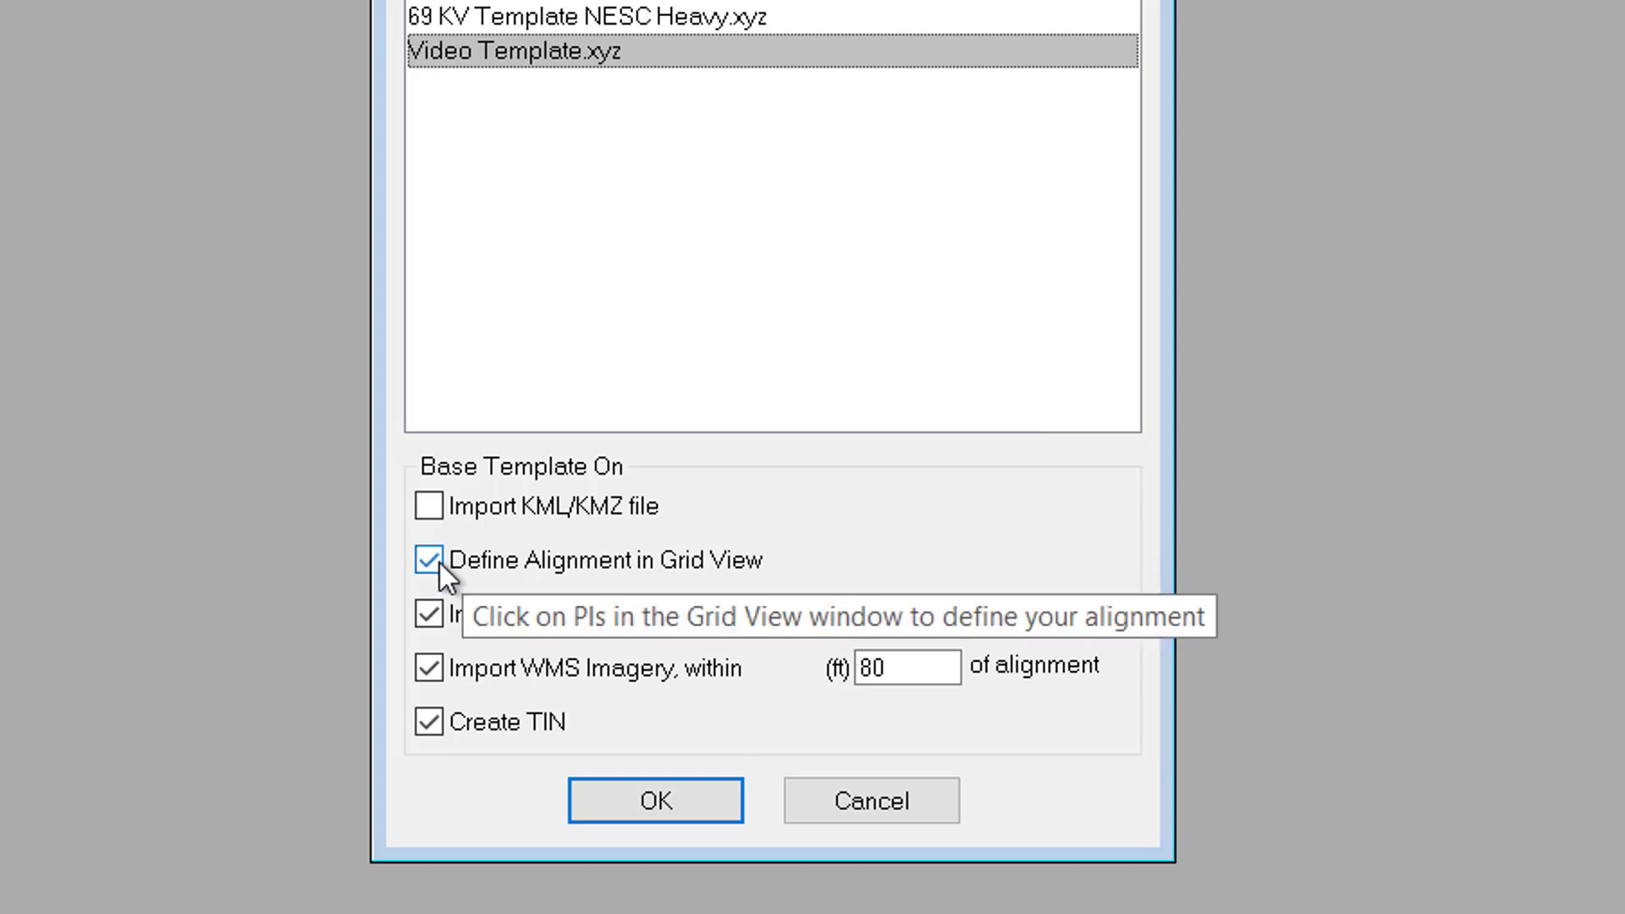
# - Tick and then untick Import KML/KMZ file, leaving no Base Template On option selected
pyautogui.click(429, 508)
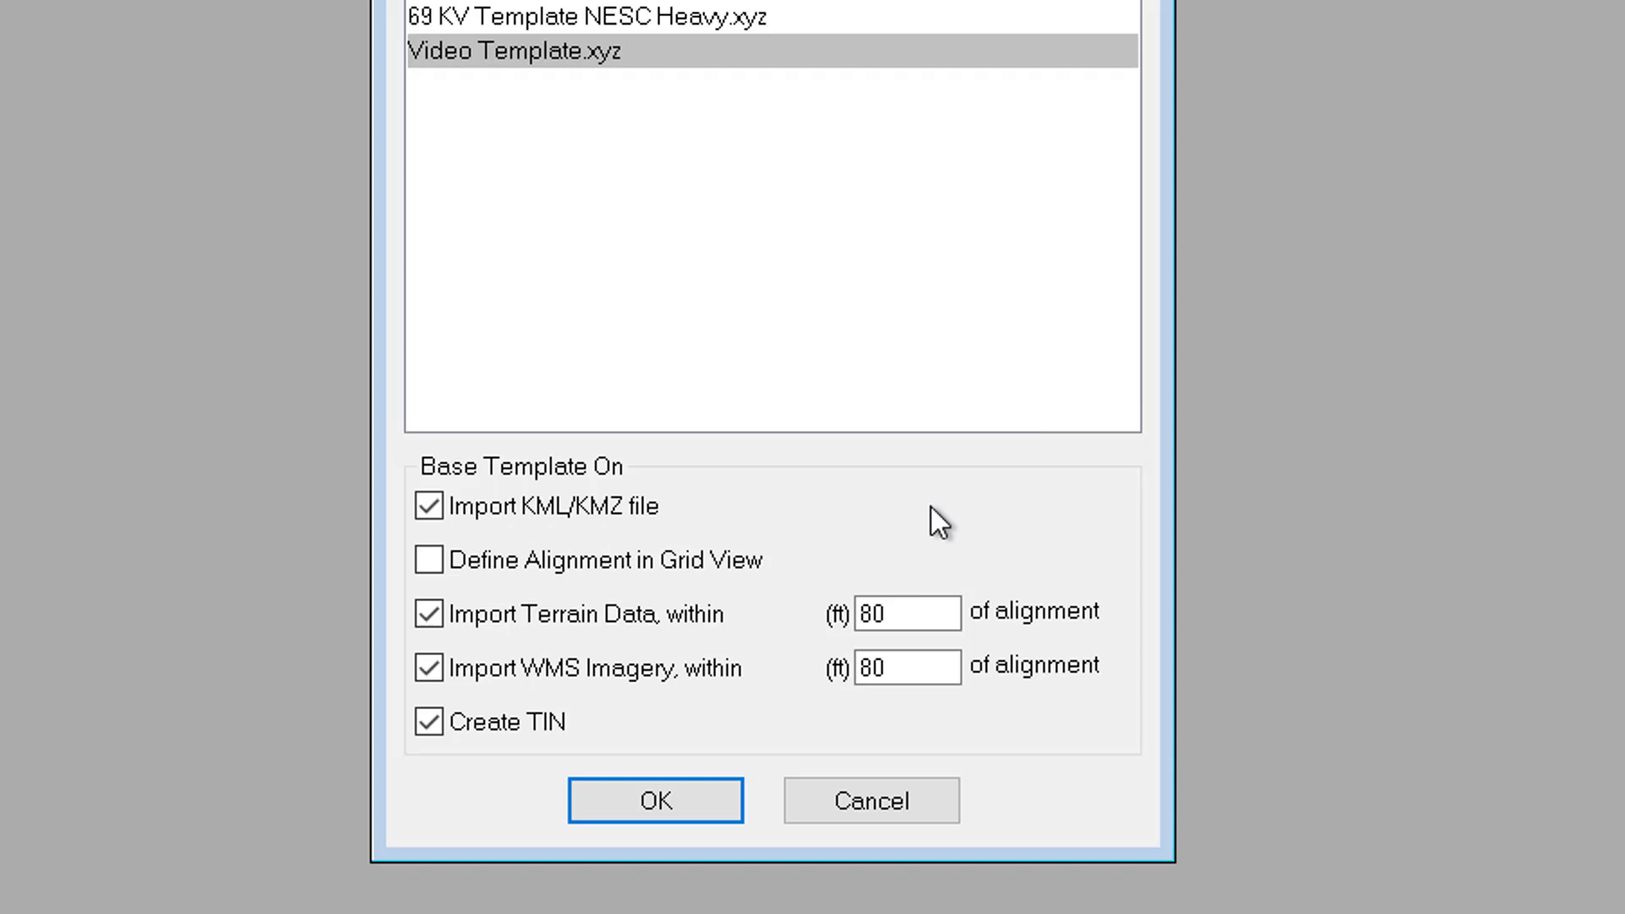
pyautogui.click(435, 509)
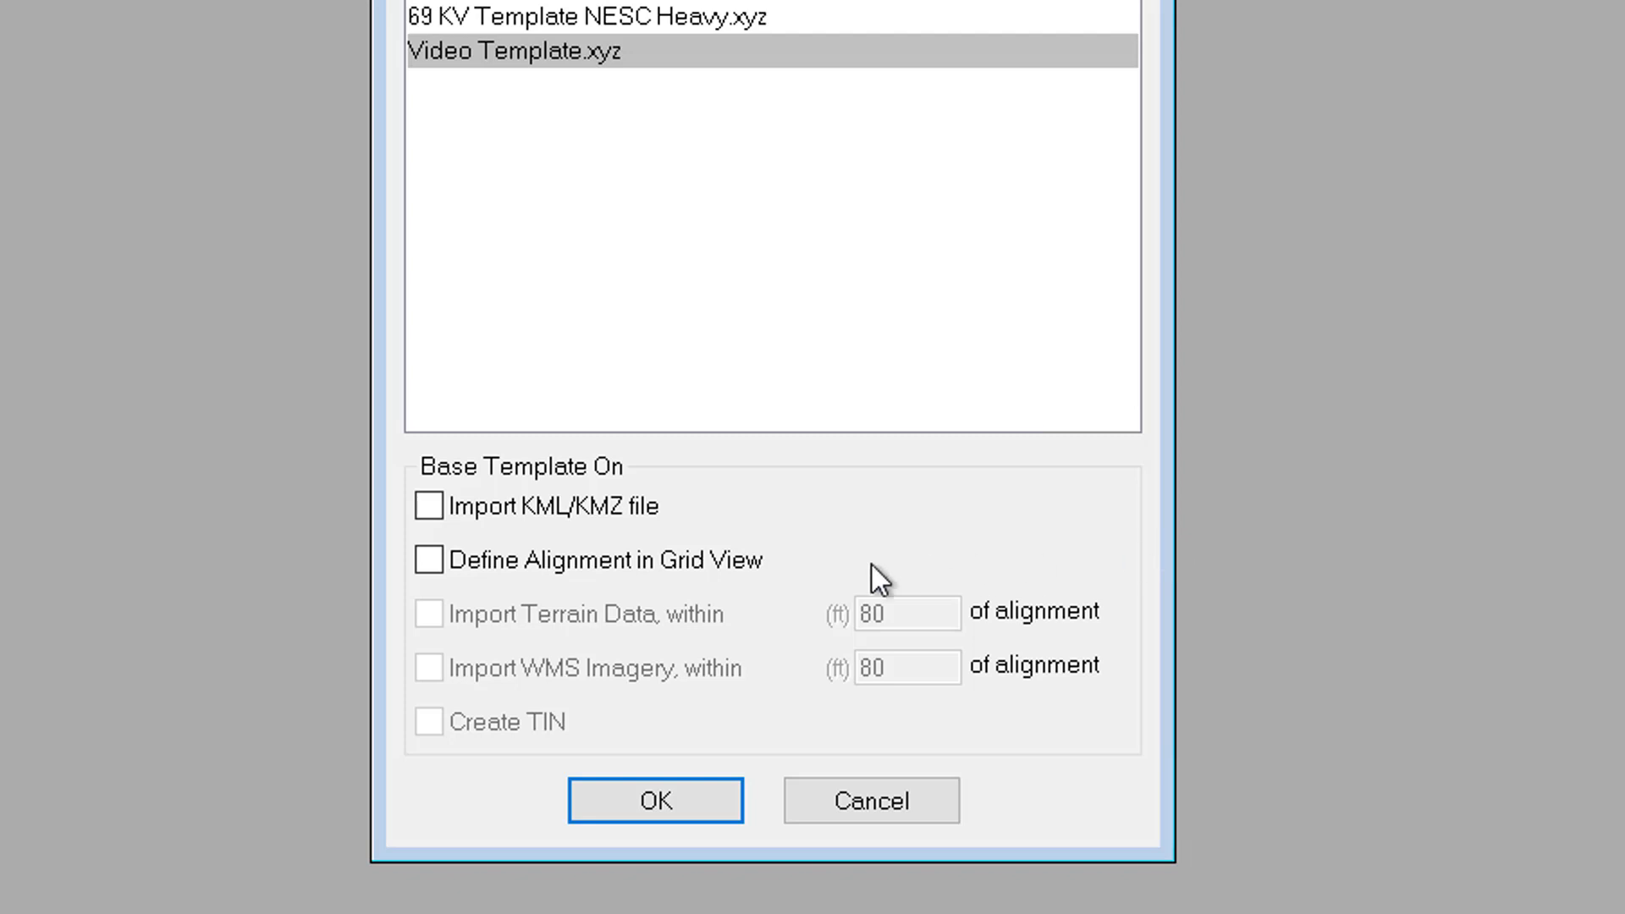
# - Enable Define Alignment in Grid View, Import Terrain Data and Create TIN
pyautogui.click(439, 558)
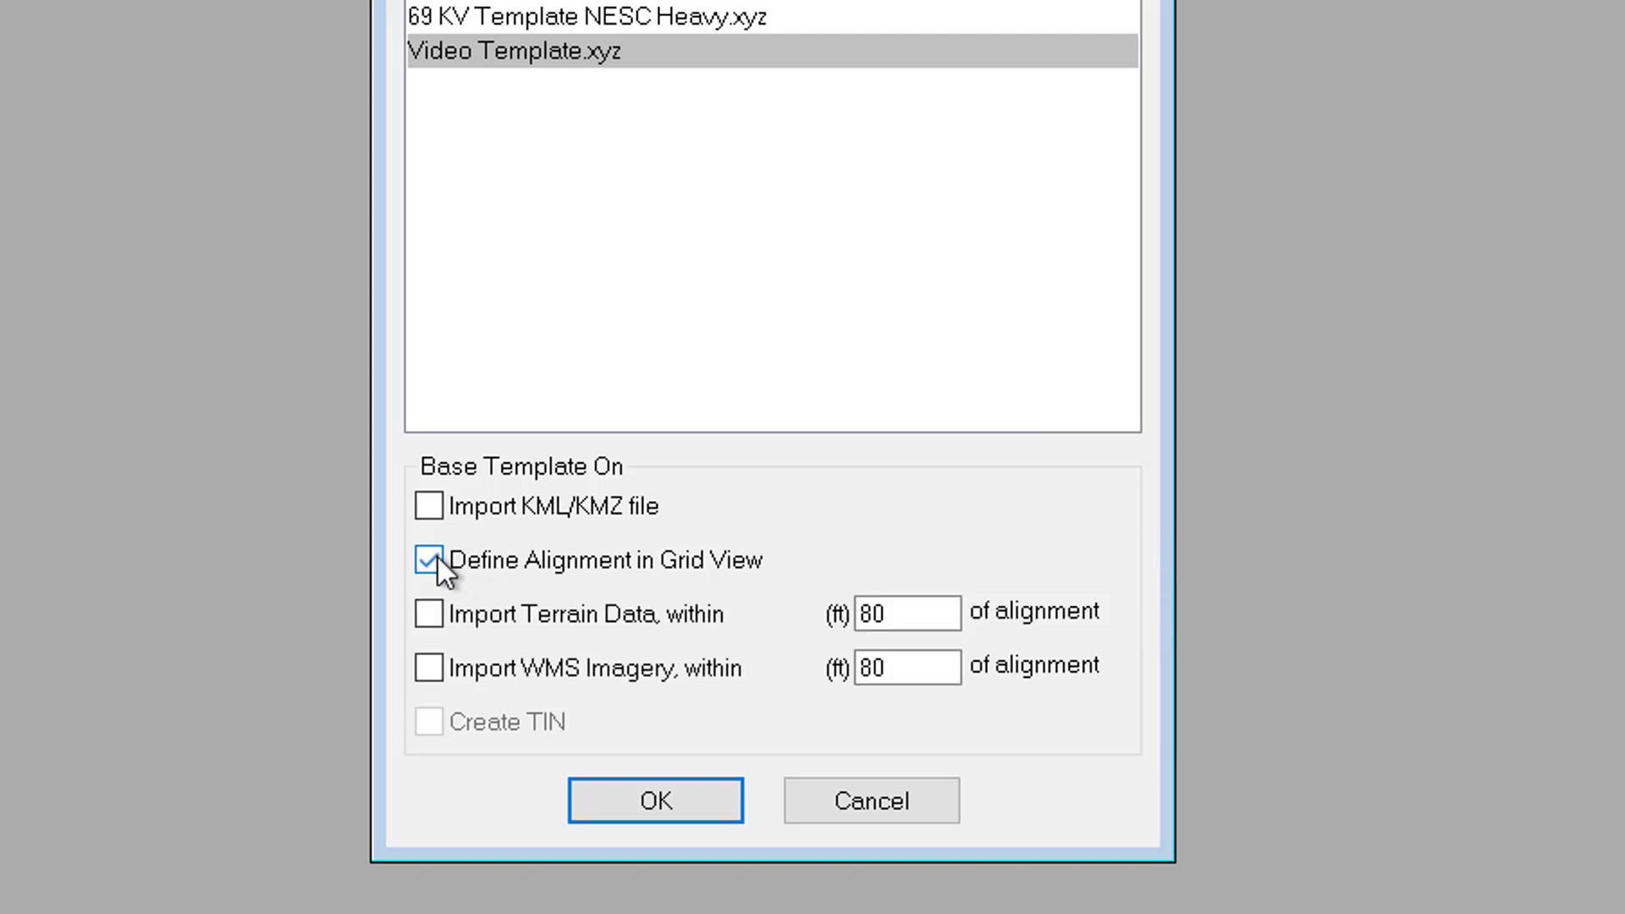
pyautogui.click(428, 626)
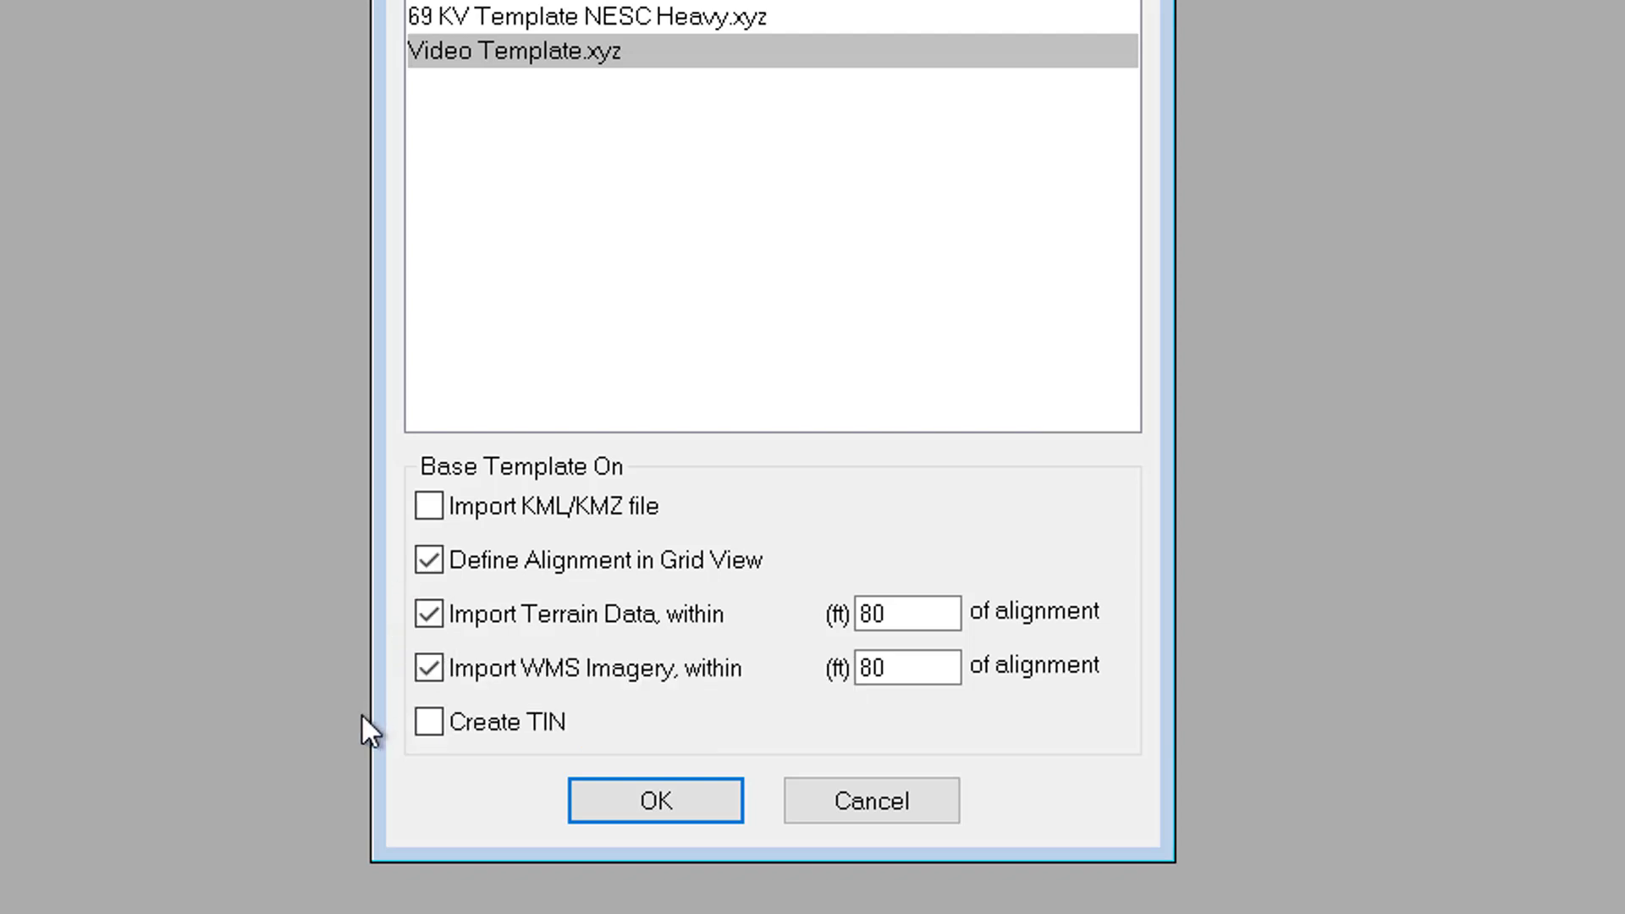
pyautogui.click(433, 724)
# - Set the terrain and imagery buffers to 200 ft and create the project
pyautogui.moveTo(918, 611); pyautogui.dragTo(783, 617)
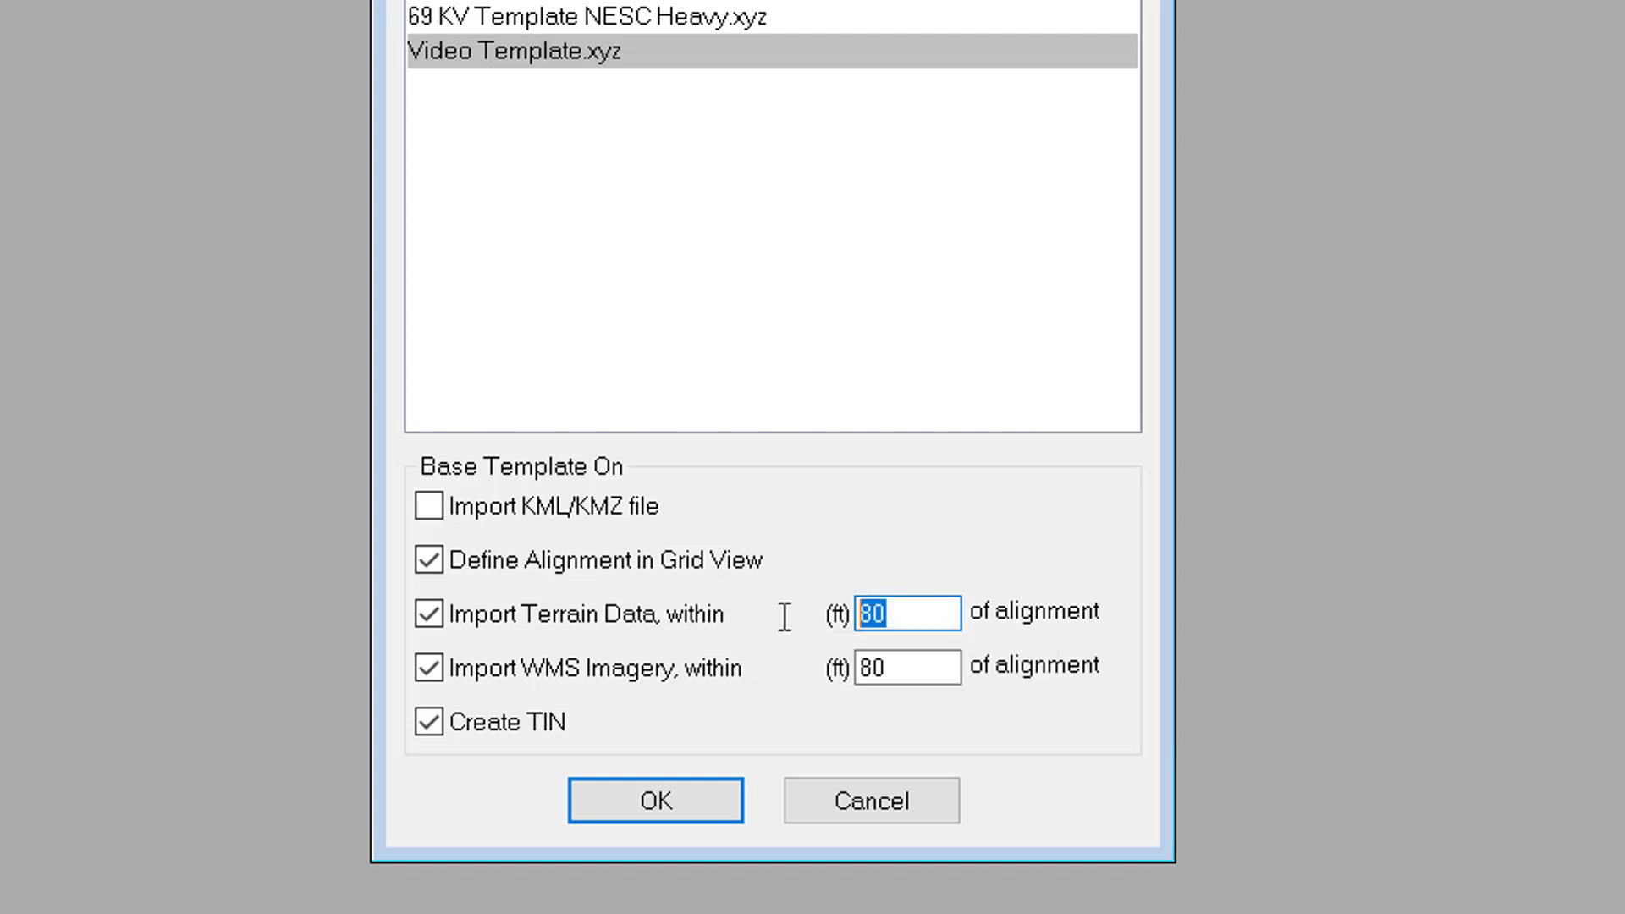
pyautogui.write('200')
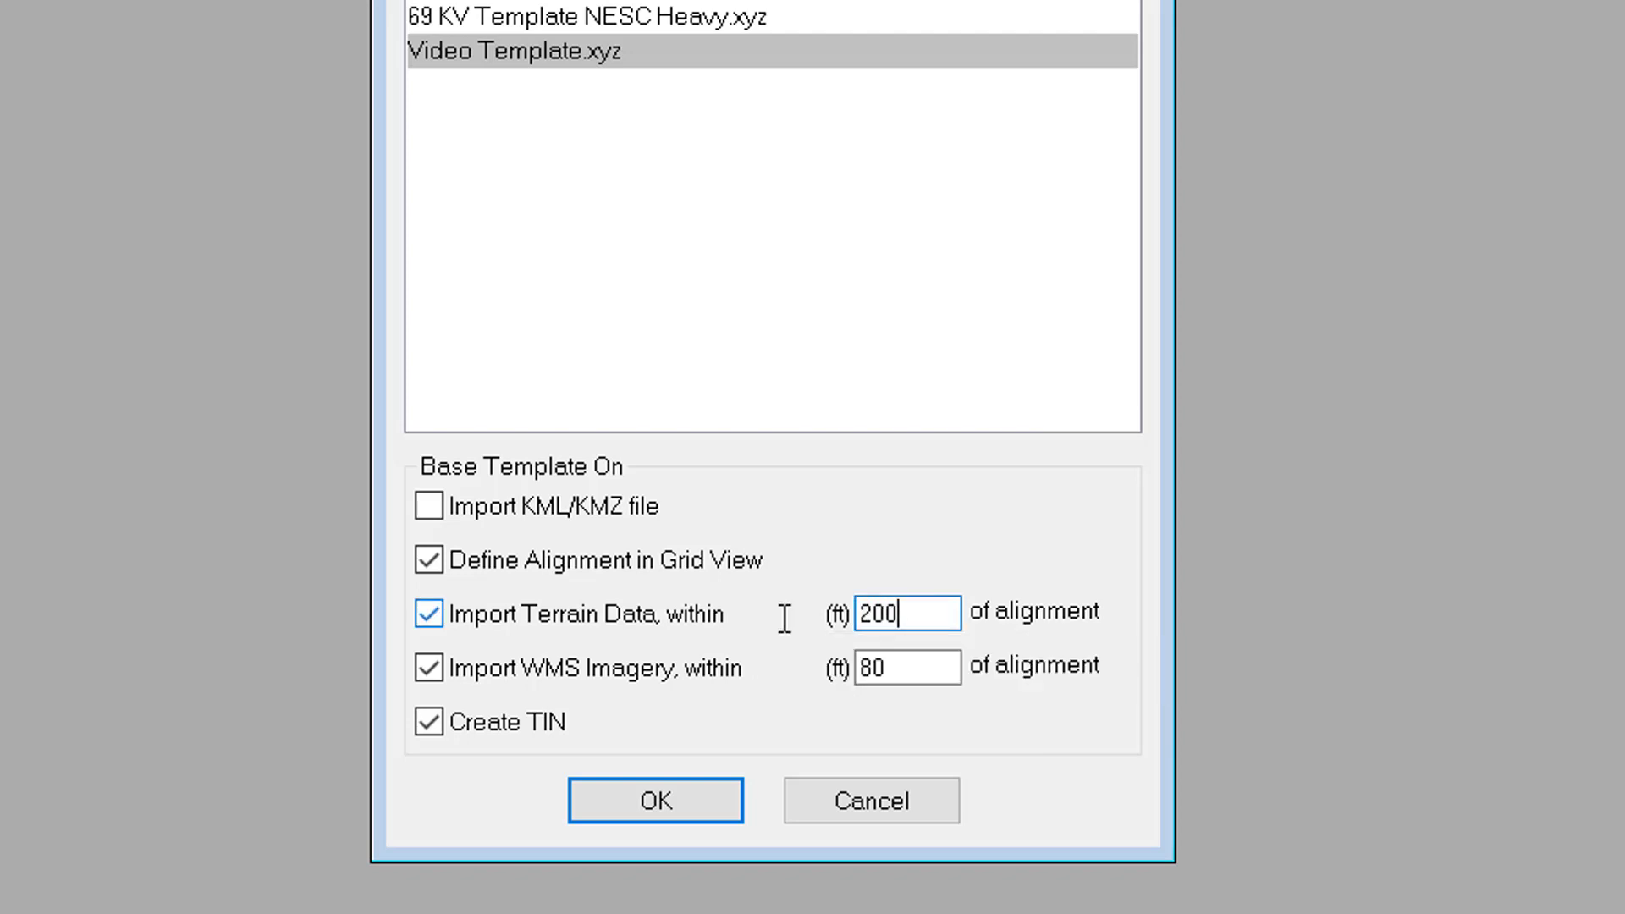
pyautogui.click(897, 666)
pyautogui.doubleClick(844, 664)
pyautogui.write('200')
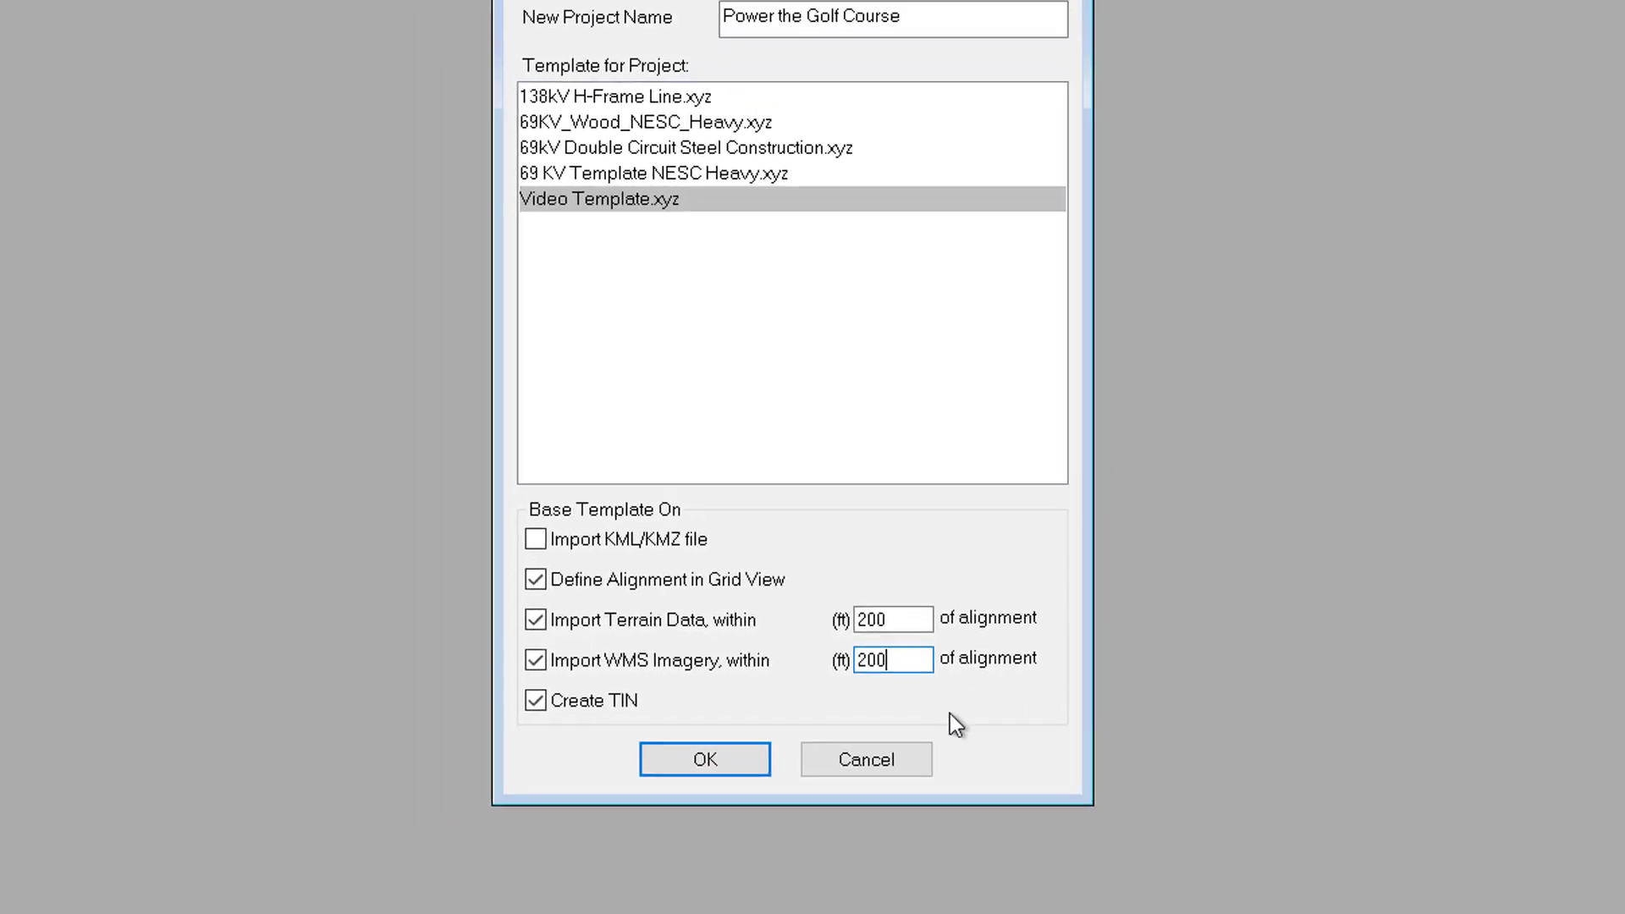
pyautogui.click(709, 759)
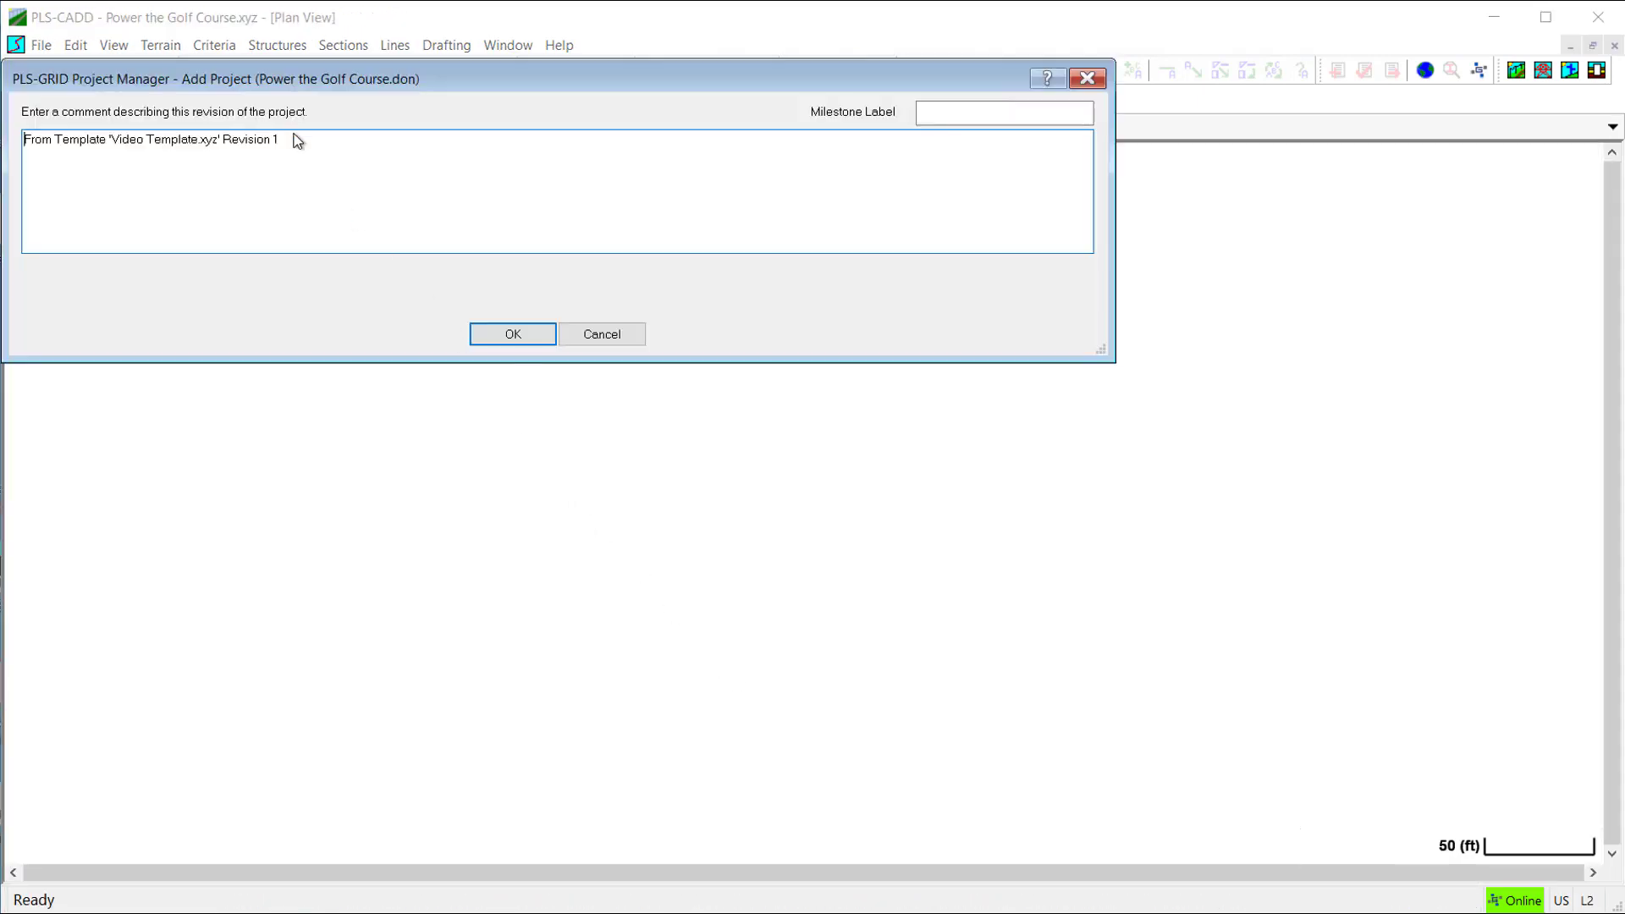
# - Replace the default revision comment with 'New model to power the golf course'
pyautogui.moveTo(292, 138); pyautogui.dragTo(23, 138)
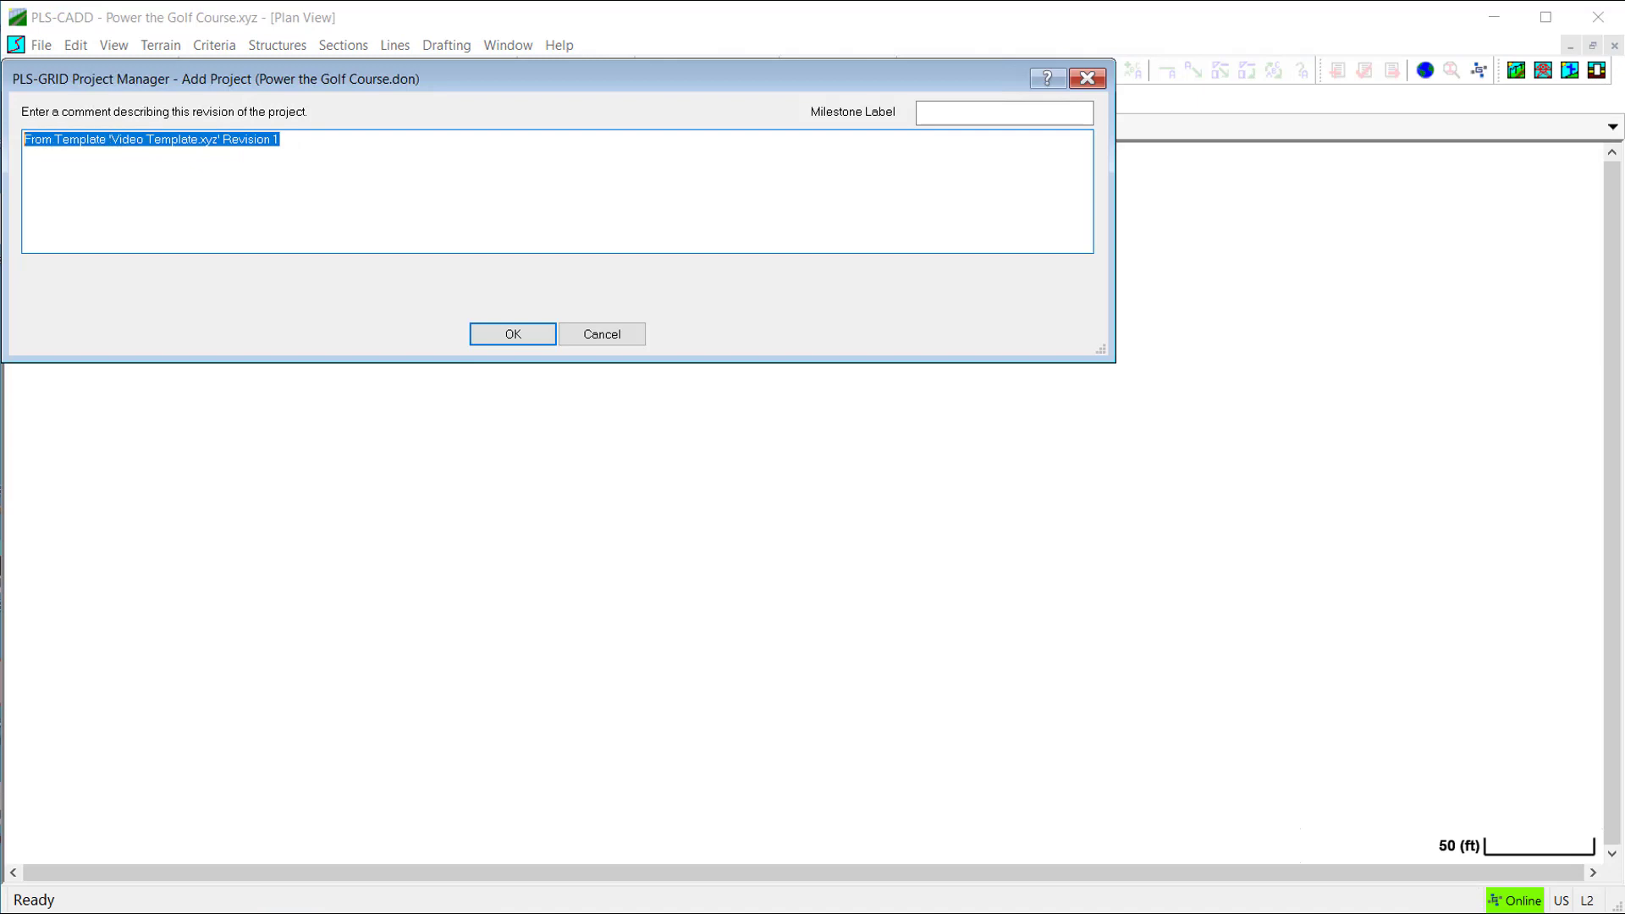
pyautogui.write('New model')
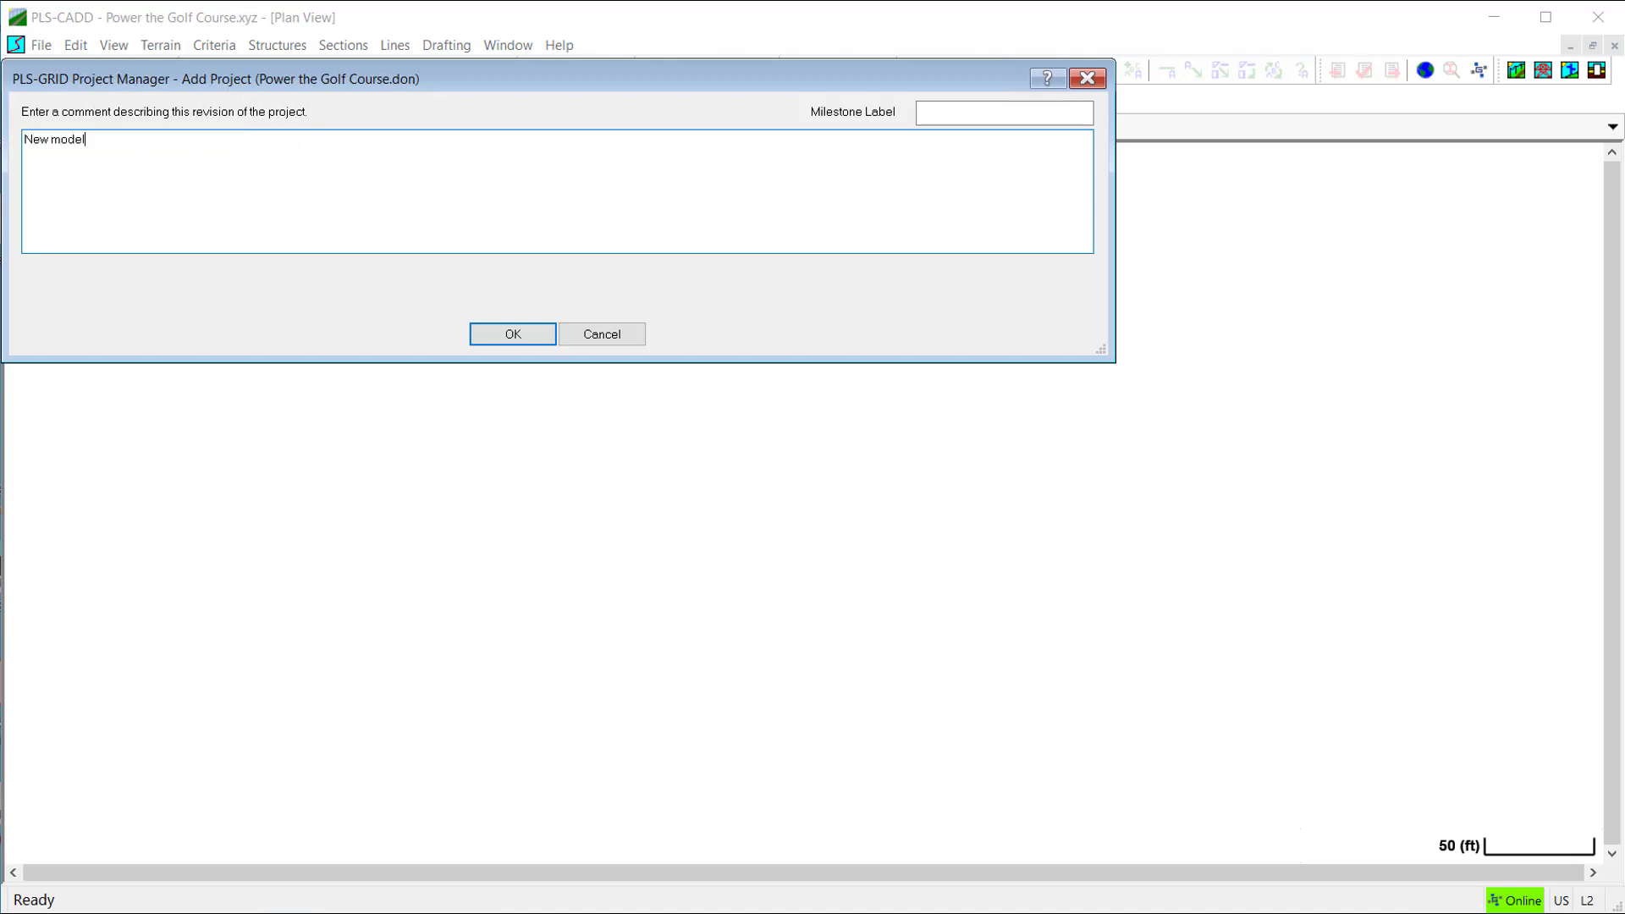
pyautogui.write(' to power the golf course')
# - Confirm the project comment and zoom the grid map onto University Ridge Golf Course
pyautogui.click(506, 334)
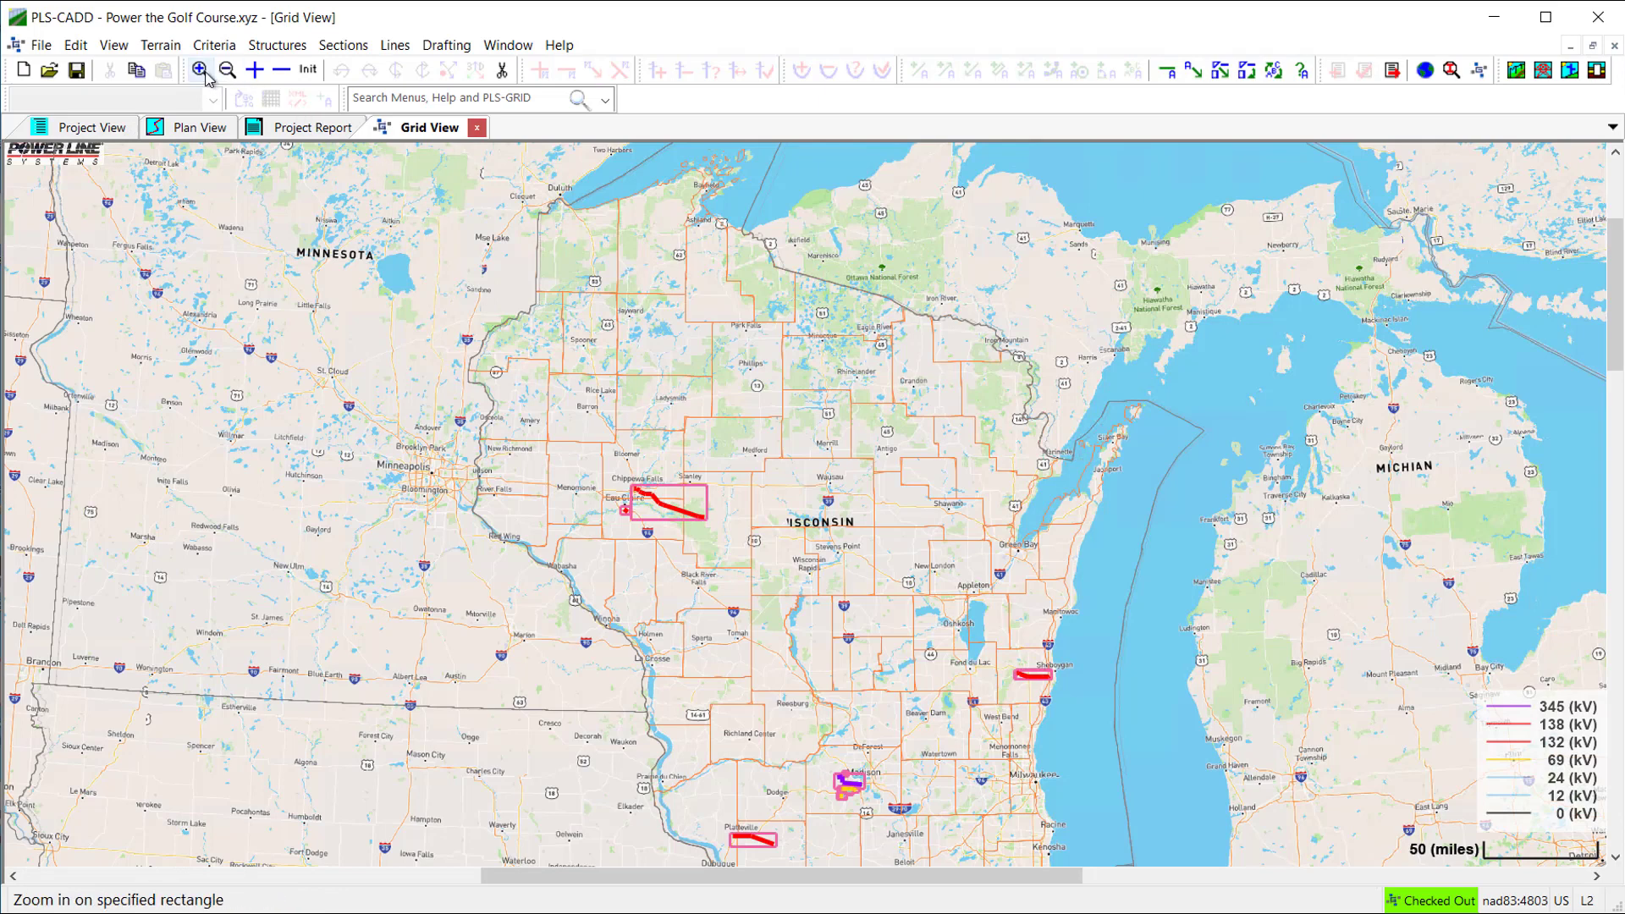
pyautogui.click(203, 73)
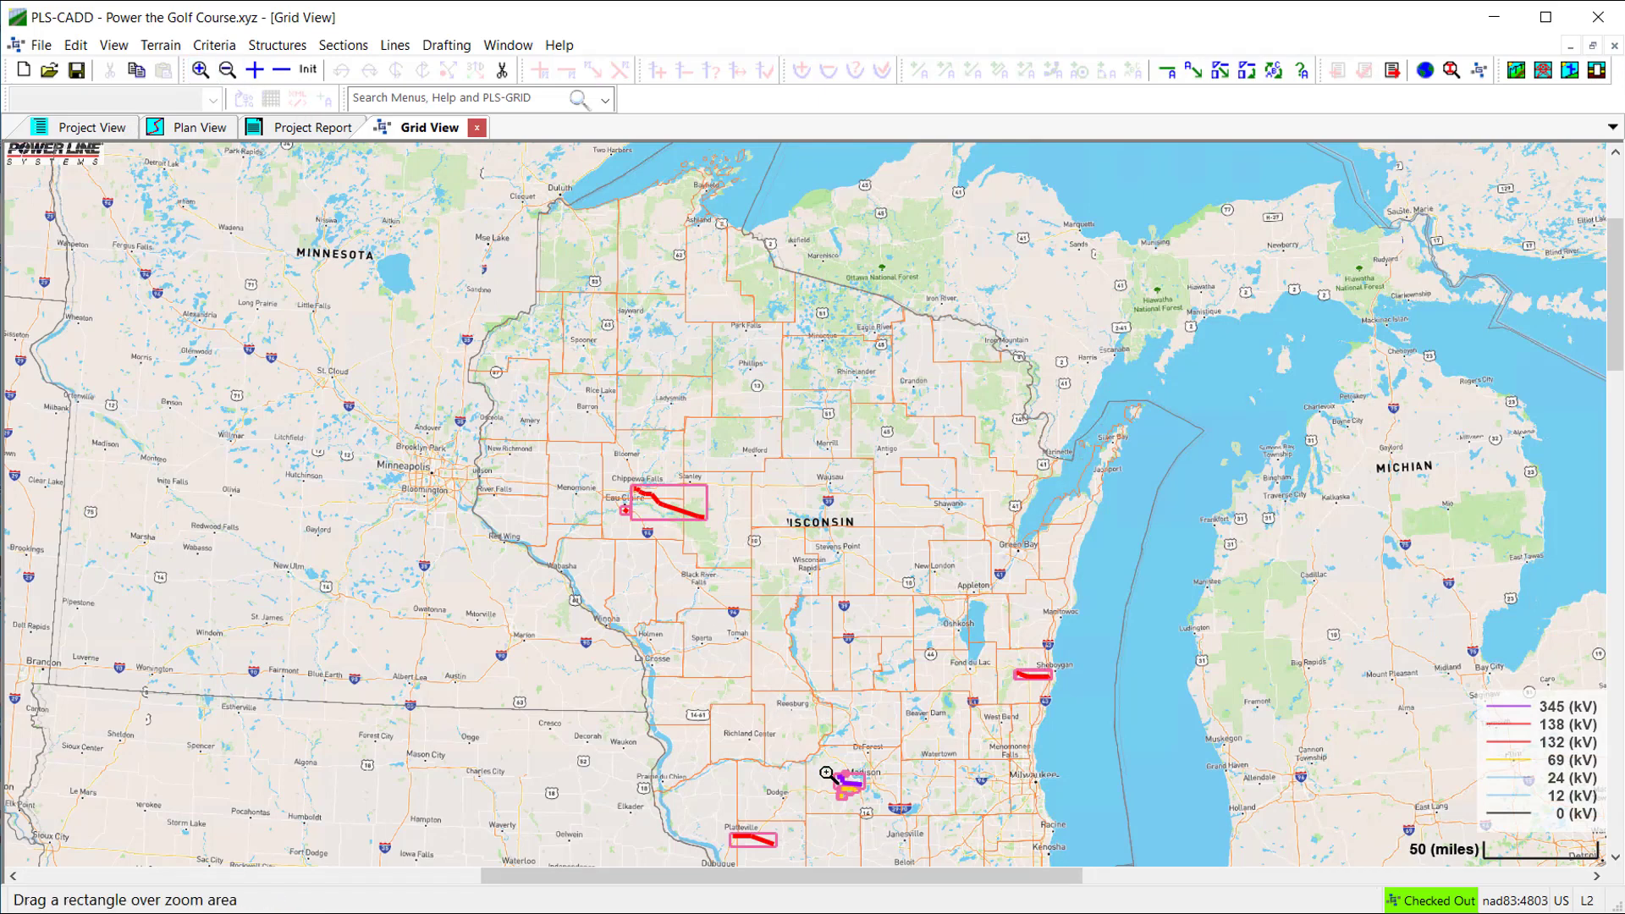
pyautogui.moveTo(829, 772); pyautogui.dragTo(880, 804)
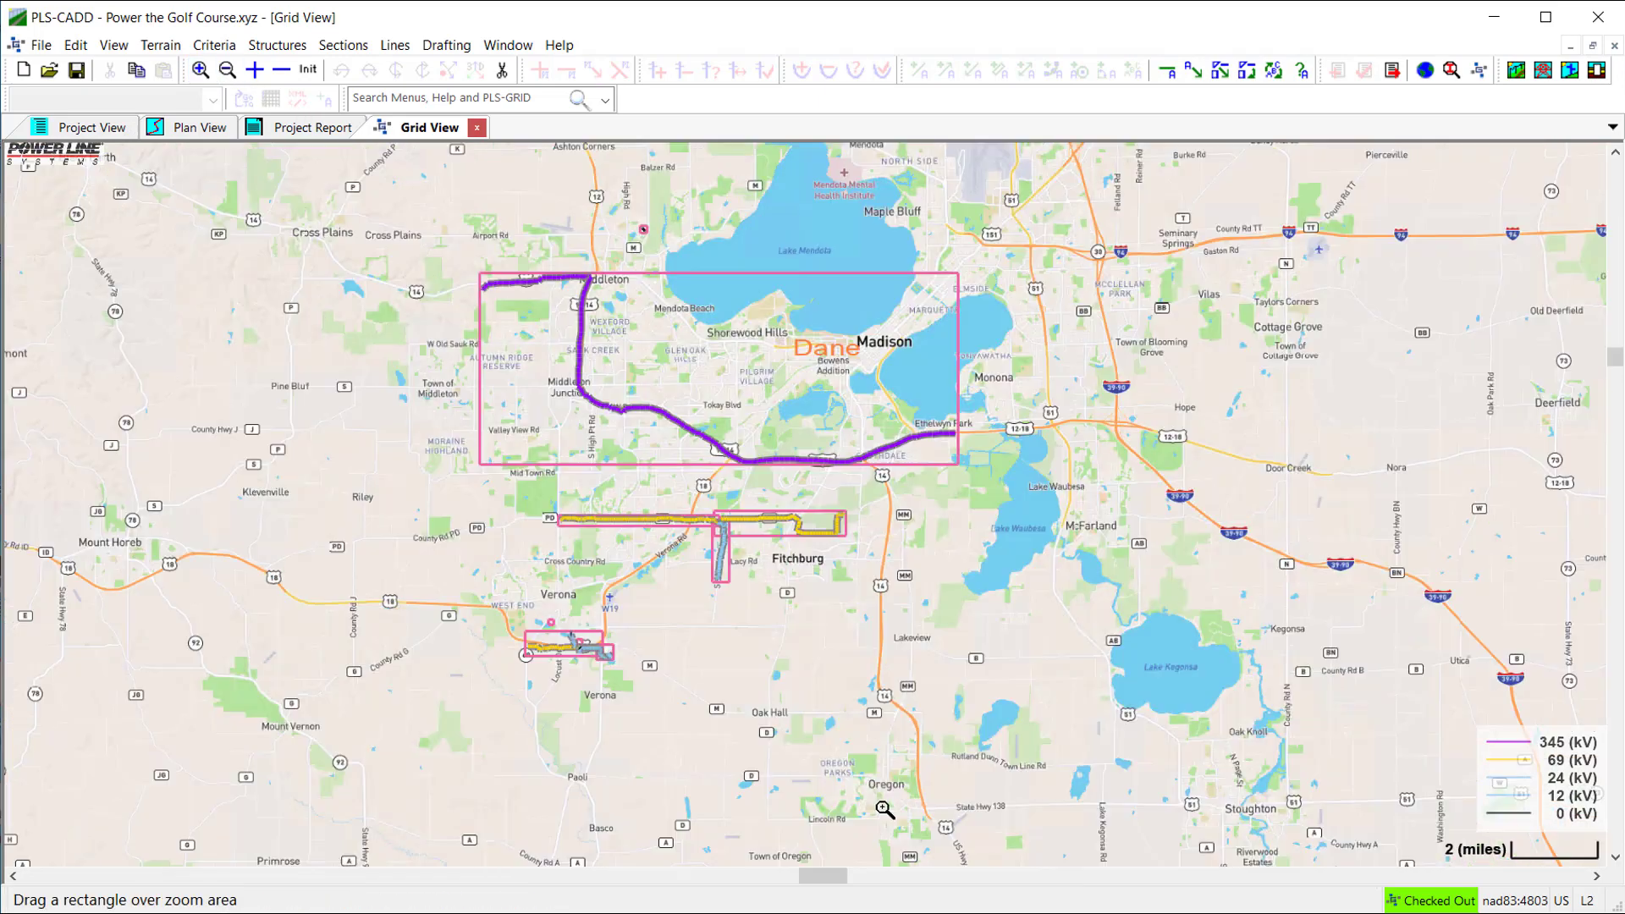
pyautogui.moveTo(506, 468); pyautogui.dragTo(577, 543)
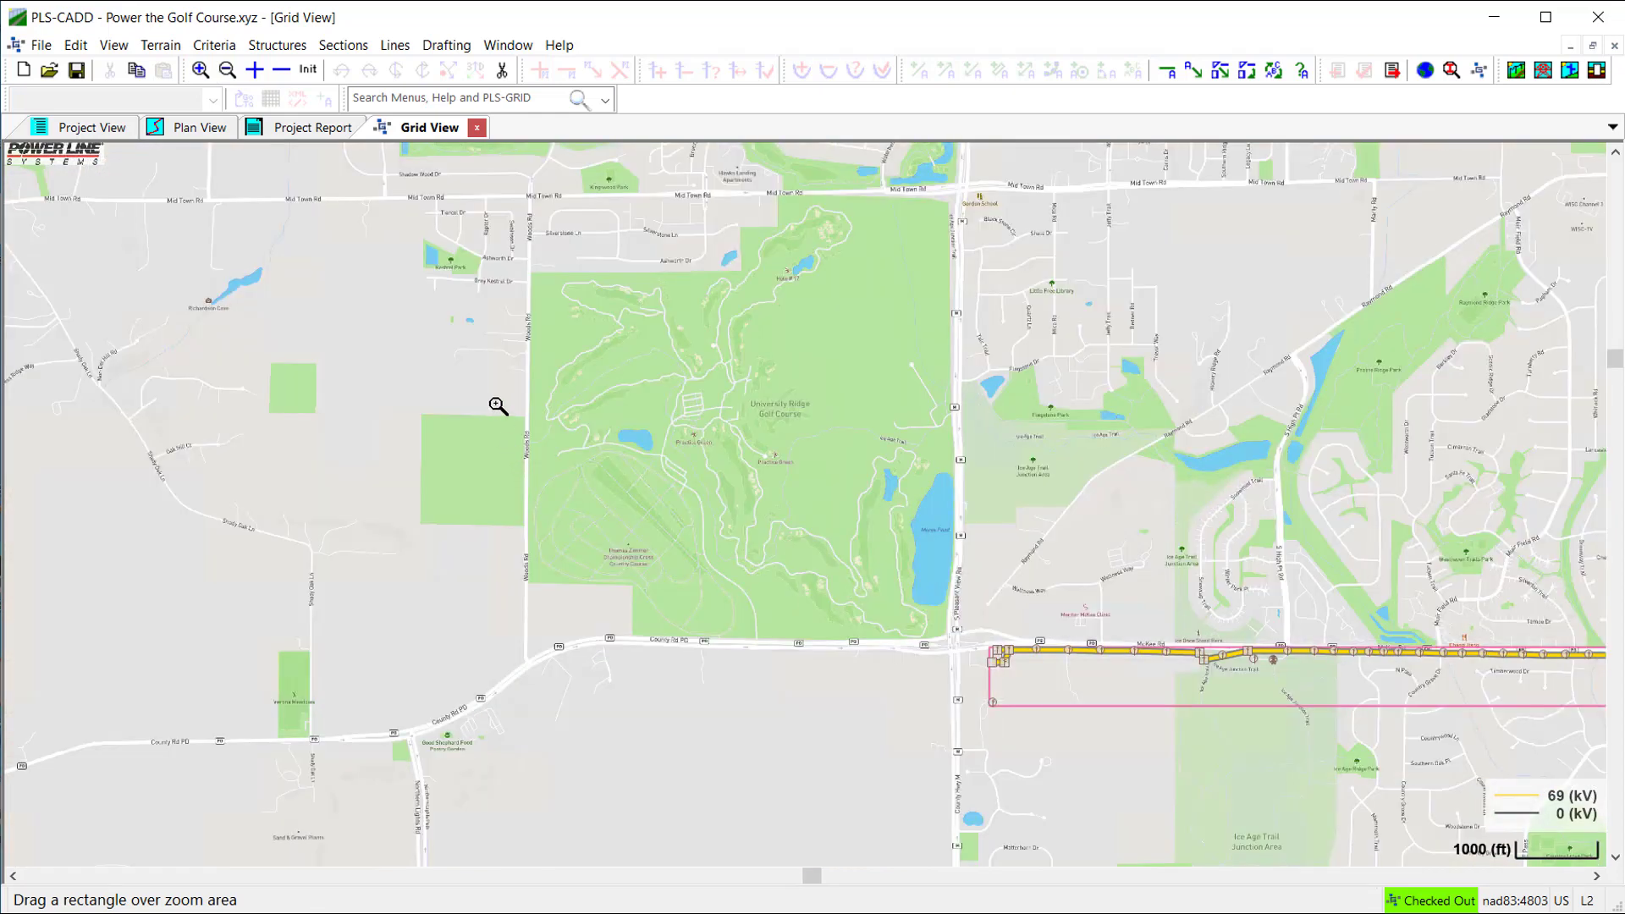
pyautogui.moveTo(725, 576); pyautogui.dragTo(1050, 702)
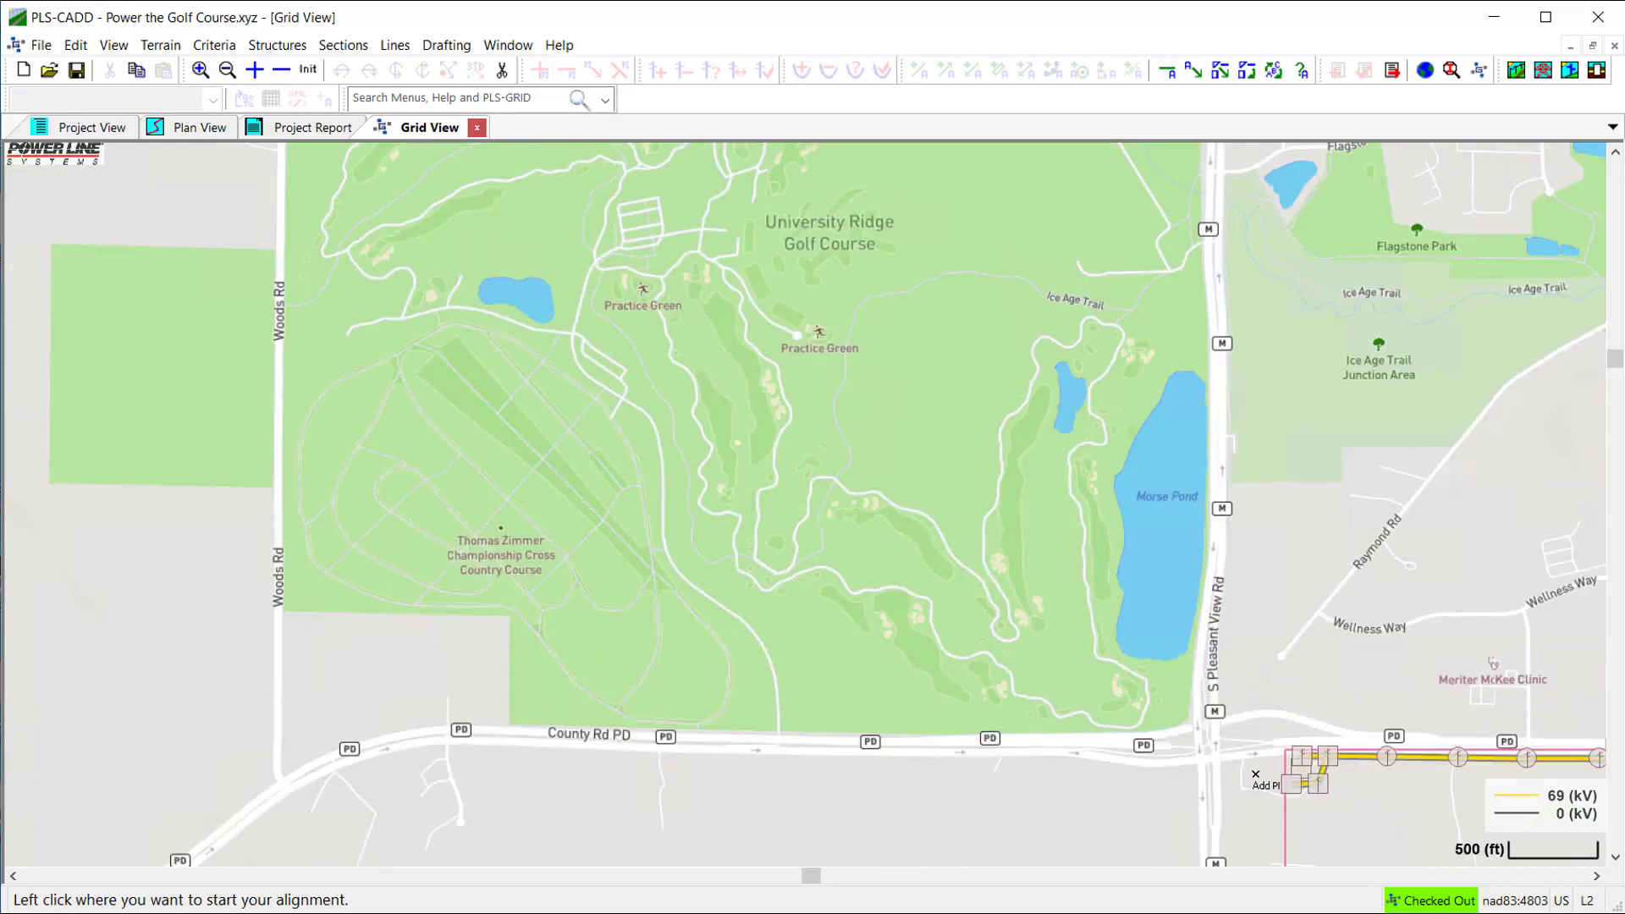
# - Draw an eight-PI alignment from the existing line west along County Rd PD, then north through the course
pyautogui.click(1278, 771)
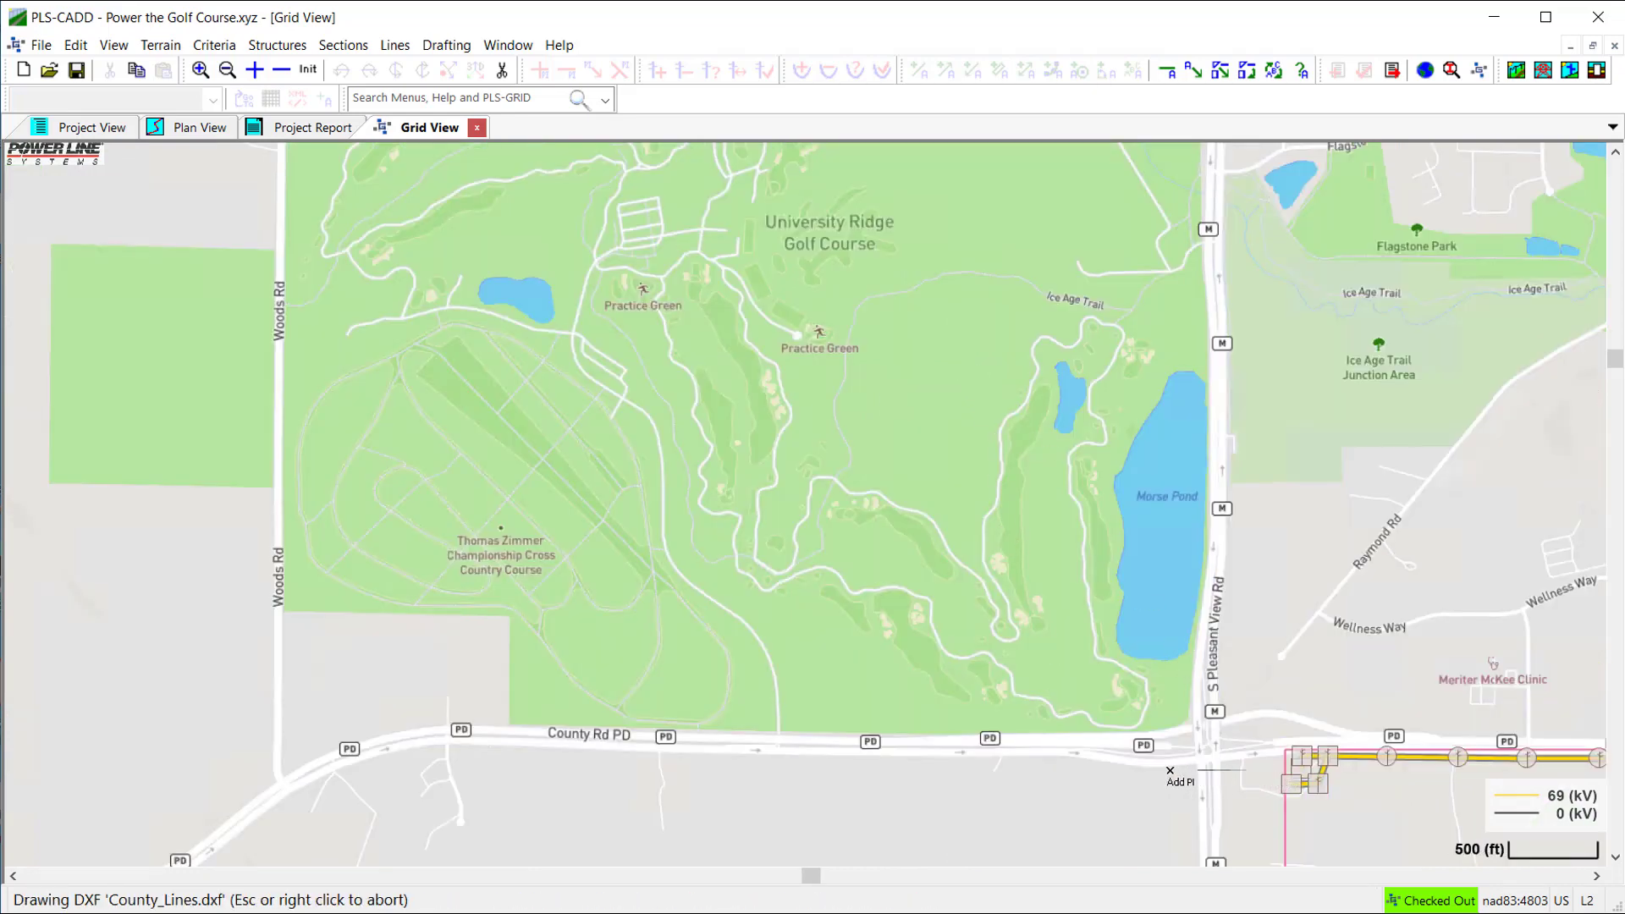
pyautogui.click(1015, 734)
pyautogui.click(795, 733)
pyautogui.click(770, 630)
pyautogui.click(664, 551)
pyautogui.click(661, 429)
pyautogui.click(572, 343)
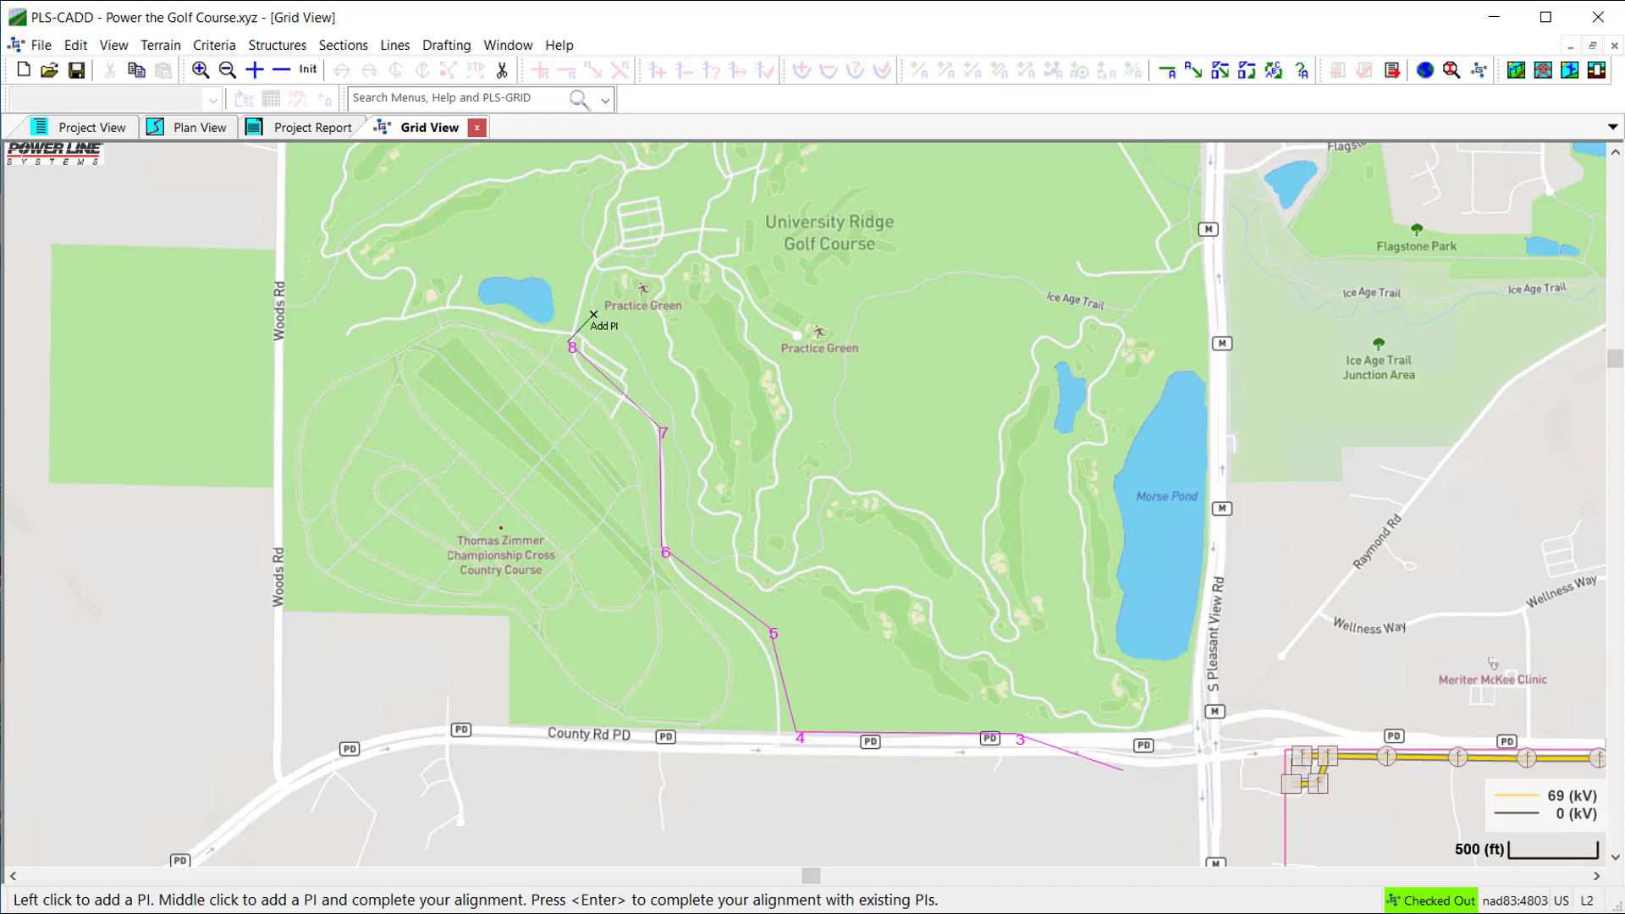
pyautogui.click(593, 314)
pyautogui.press('Return')
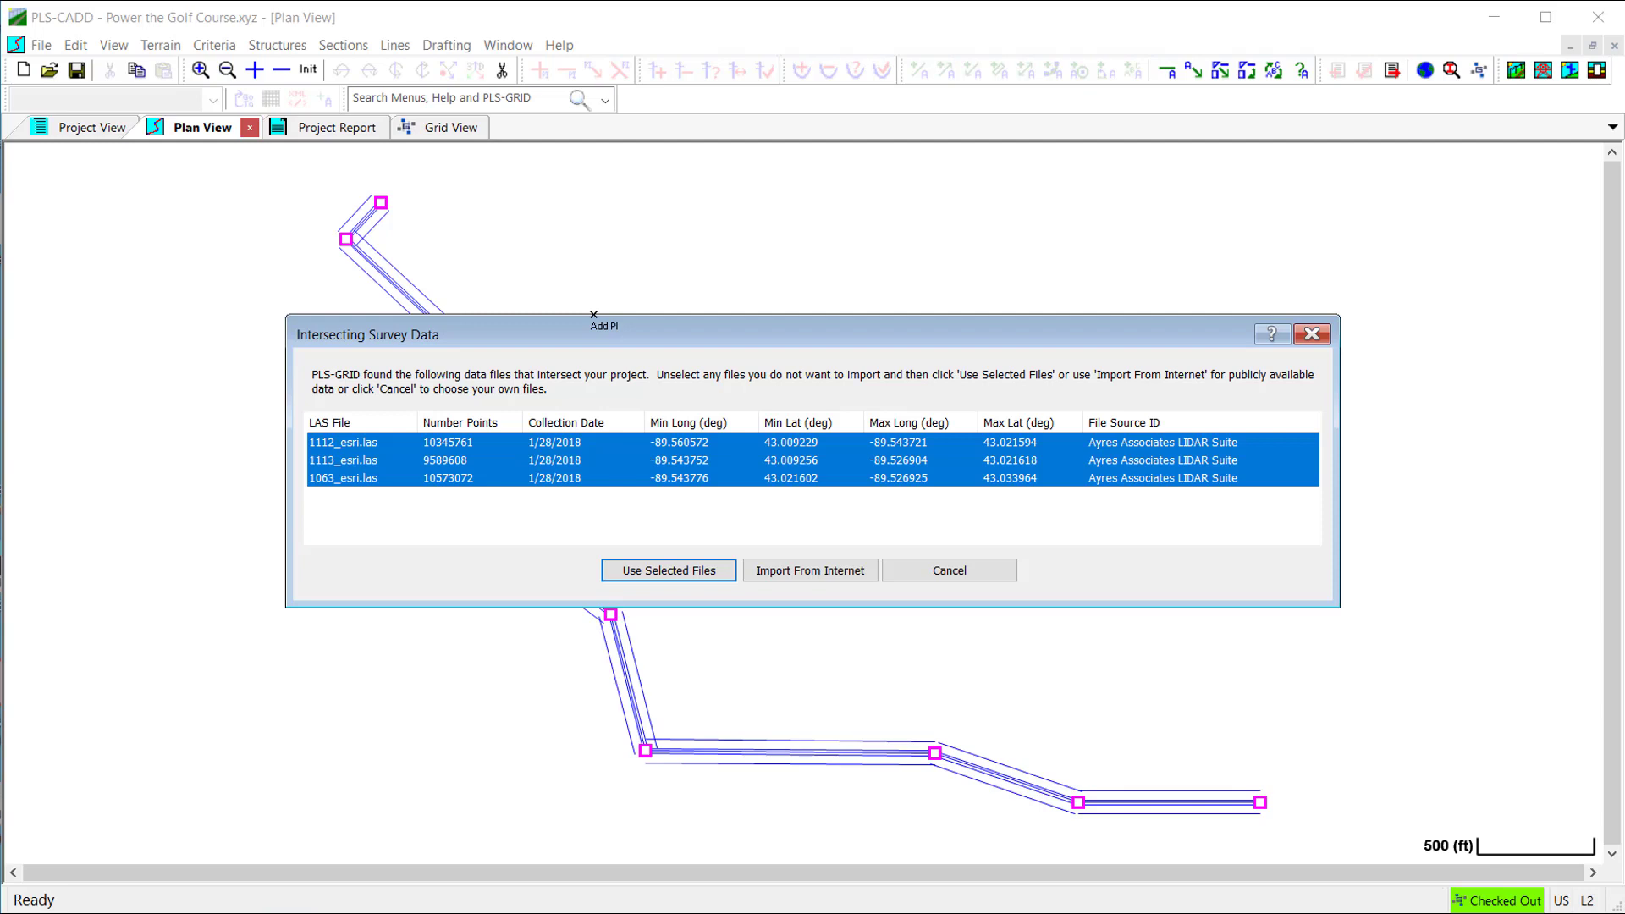
# - Review the 1112_esri, 1113_esri and 1063_esri LAS files, then import terrain from the internet instead
pyautogui.click(426, 443)
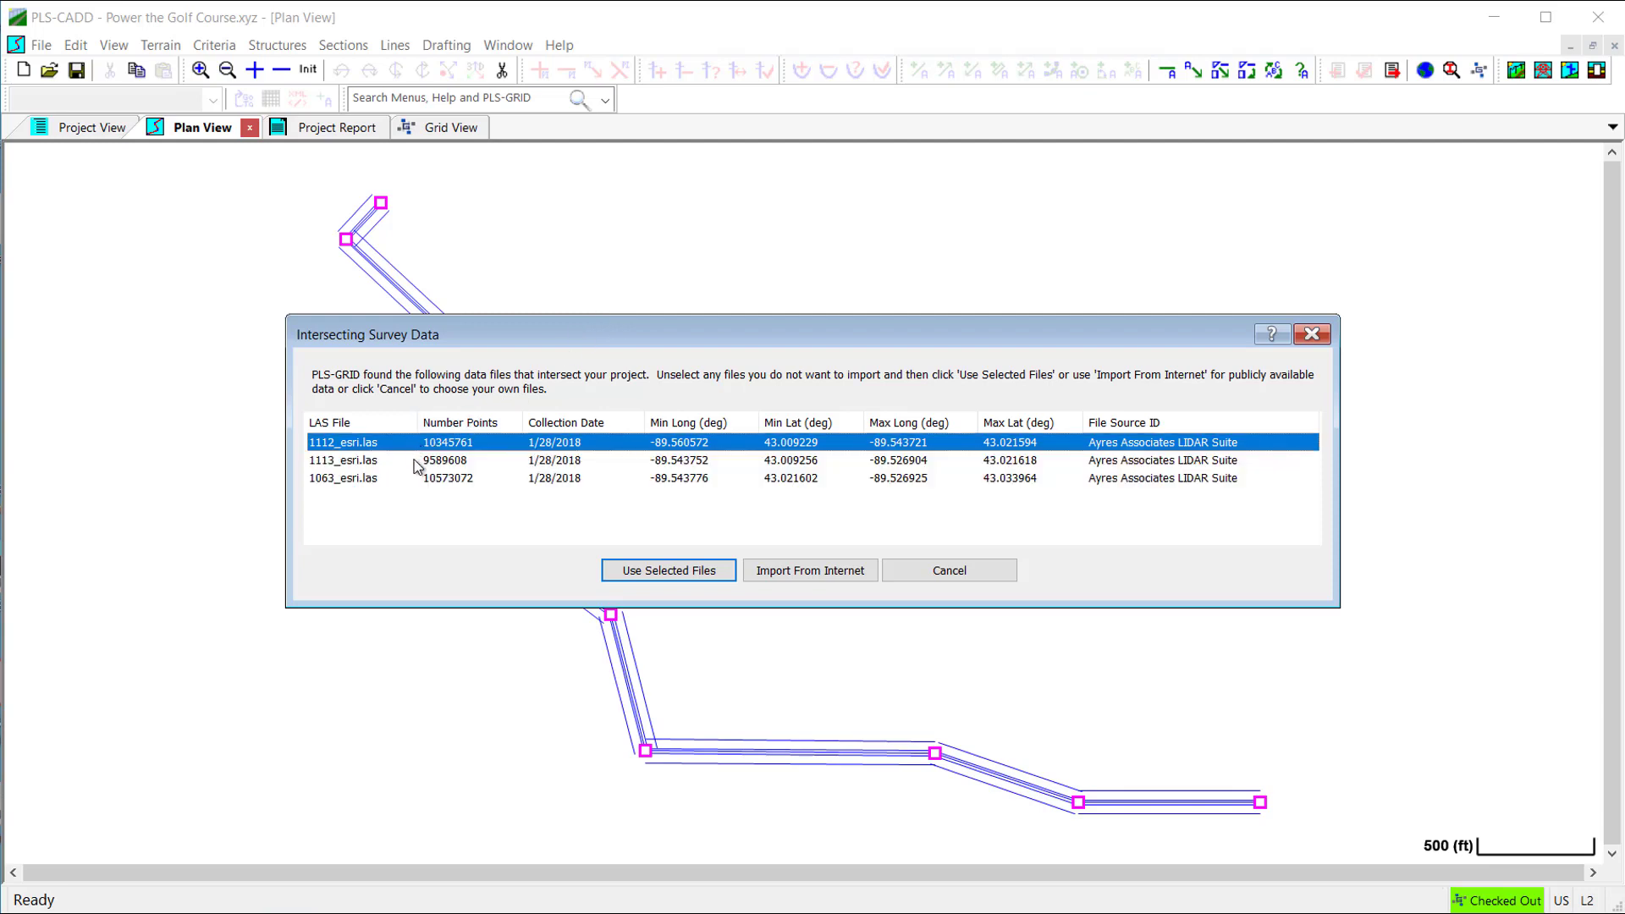
pyautogui.click(414, 460)
pyautogui.click(407, 479)
pyautogui.click(407, 442)
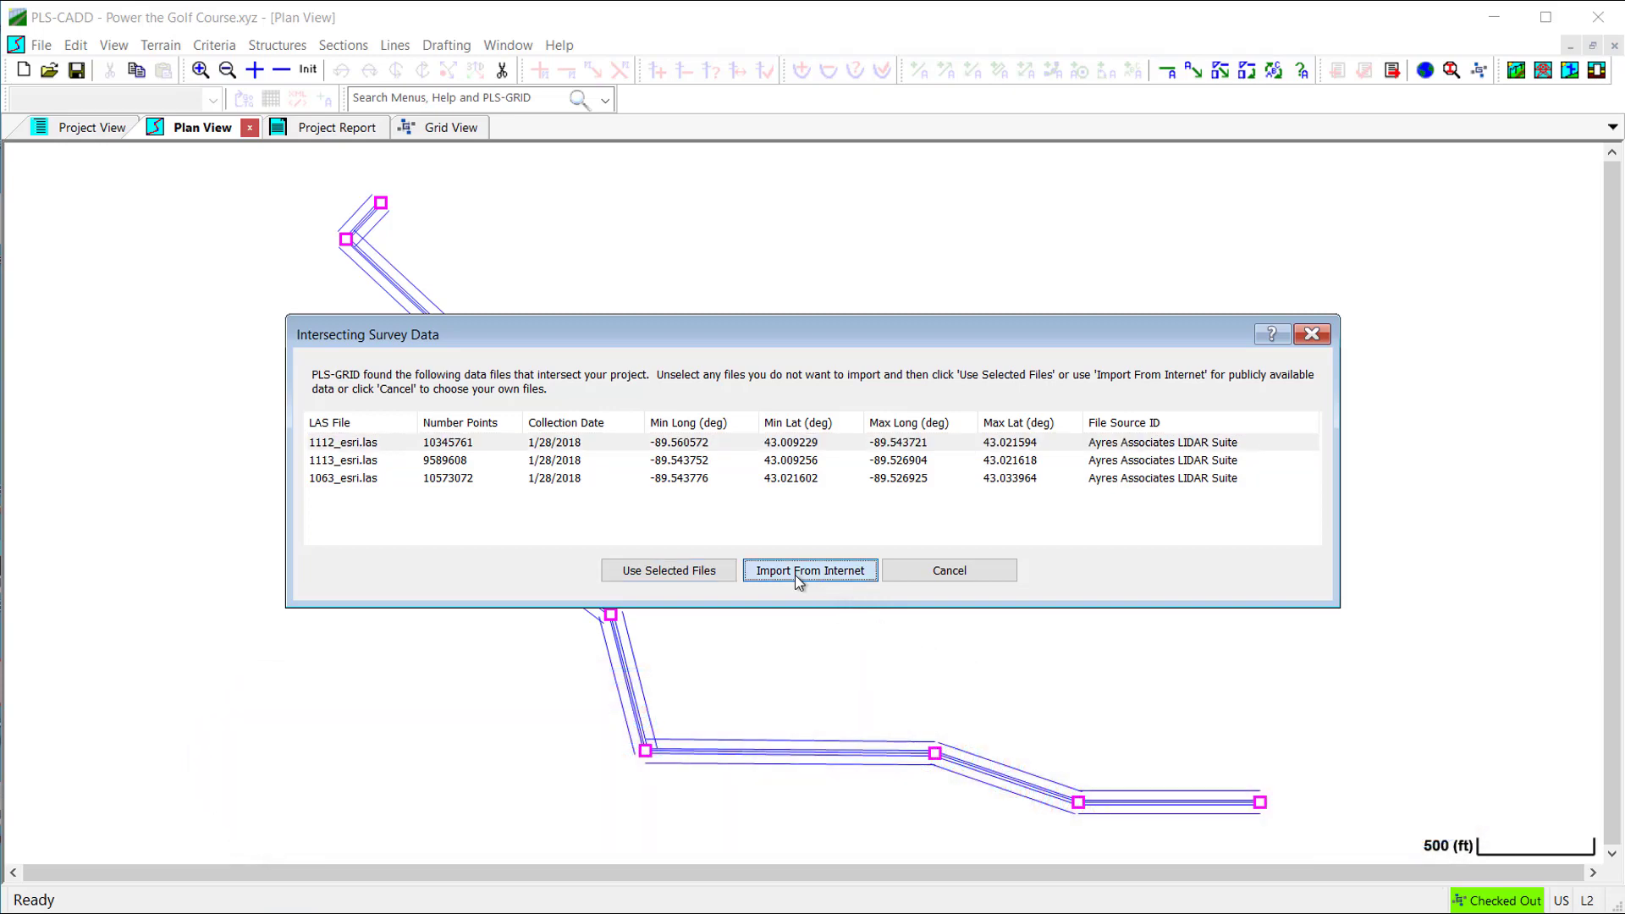
pyautogui.click(796, 572)
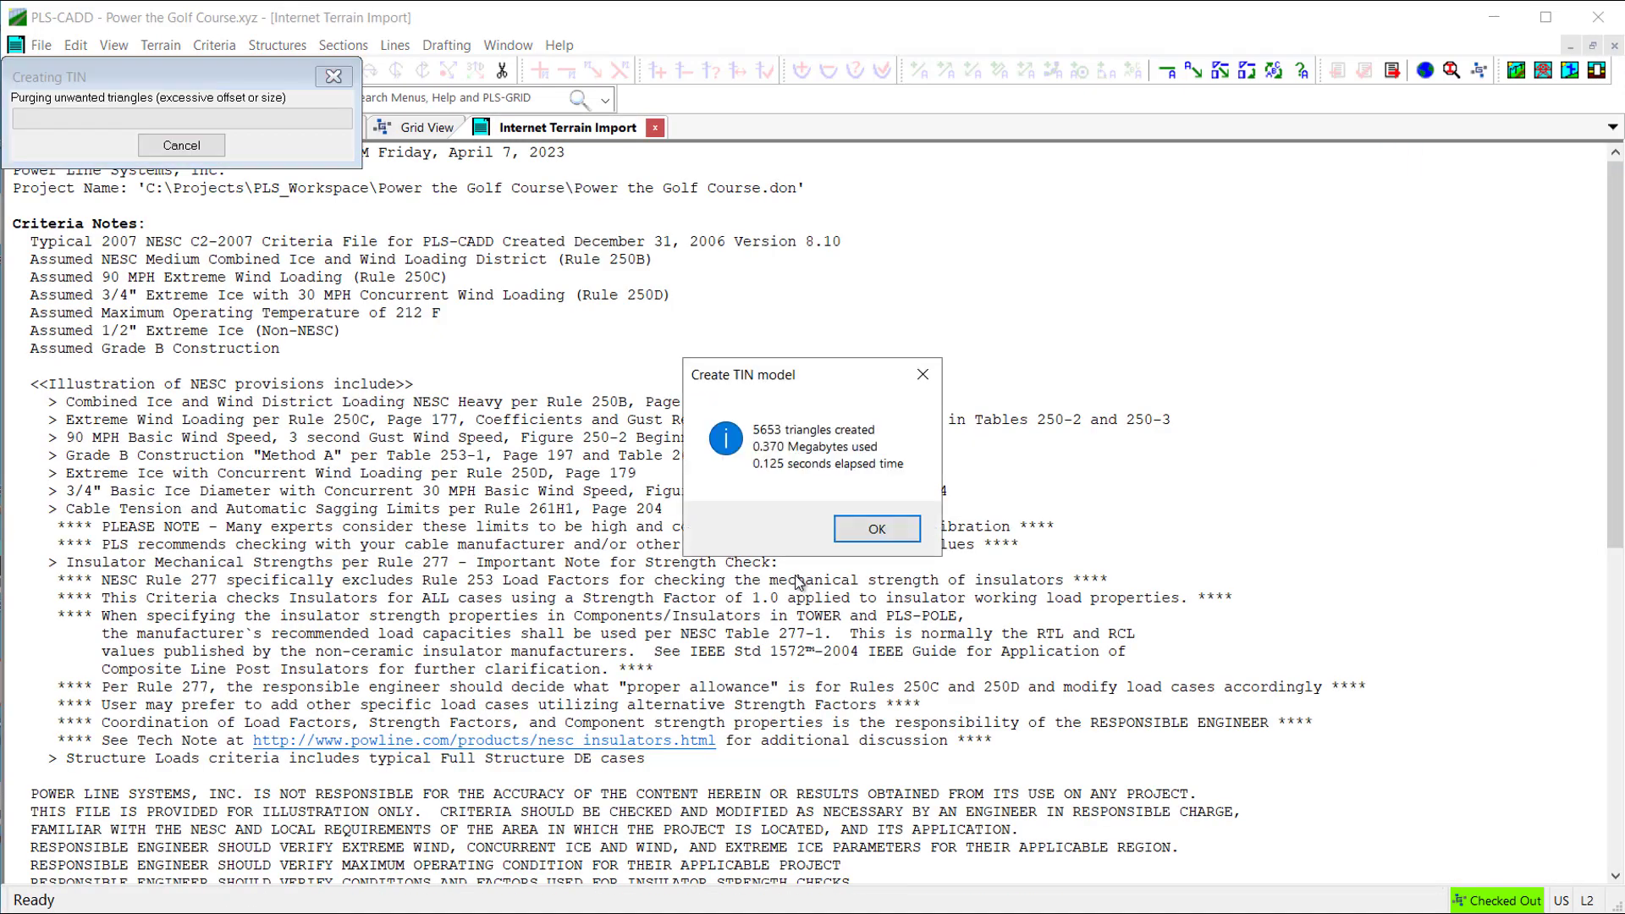
# - Accept the TIN summaries, let the TIN replace zero elevations, and close the import report
pyautogui.click(851, 529)
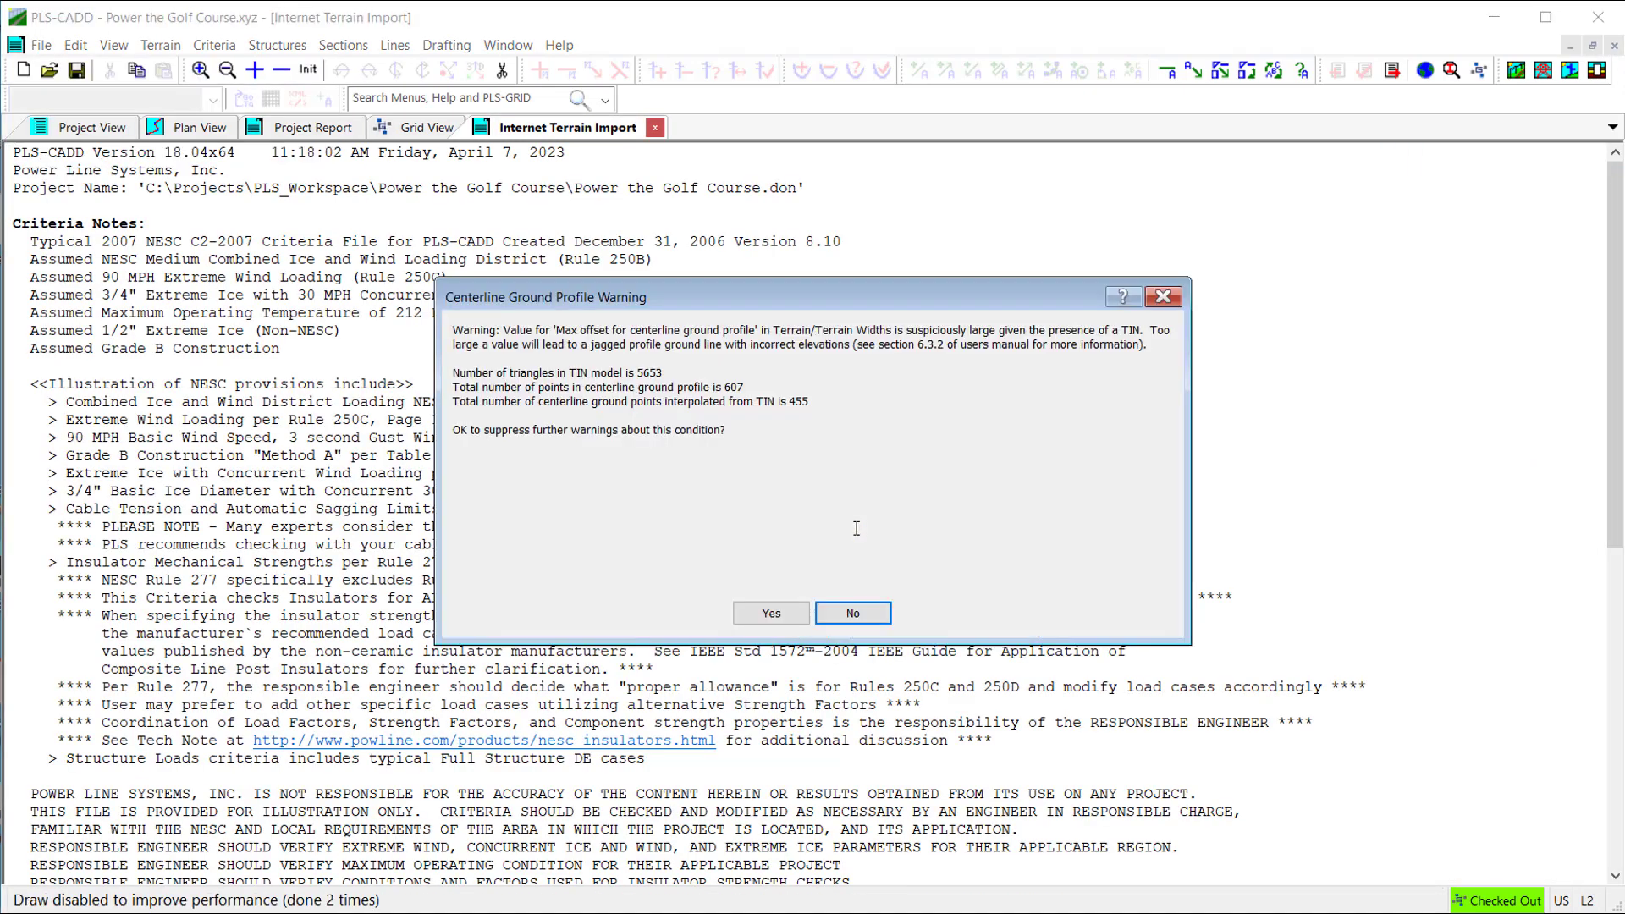
pyautogui.click(783, 612)
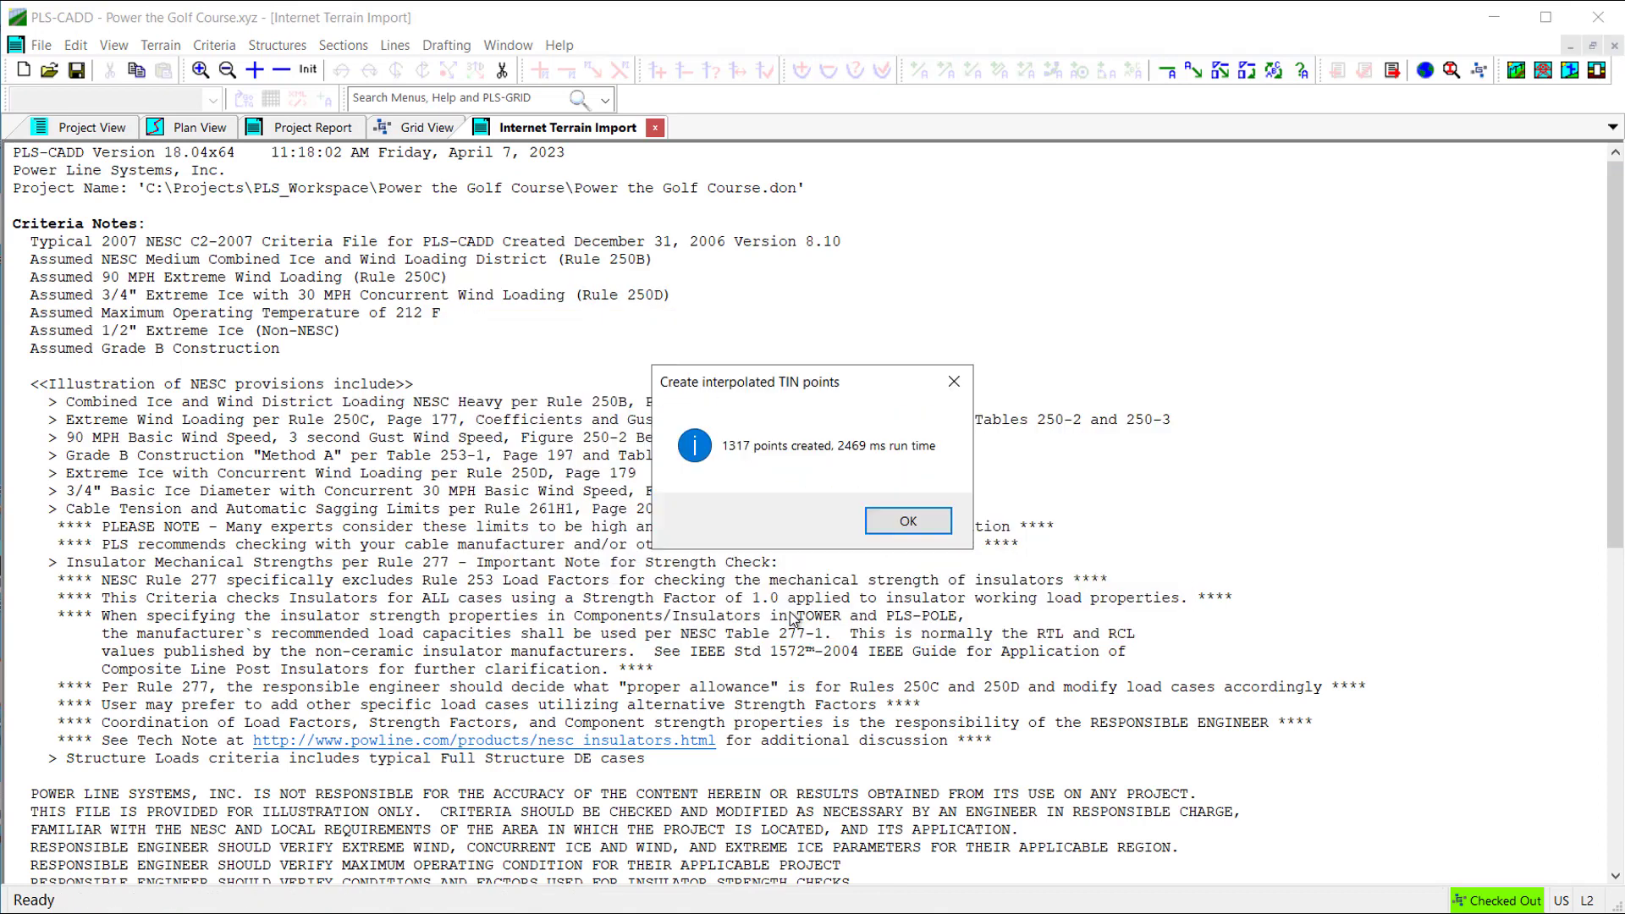
pyautogui.click(880, 529)
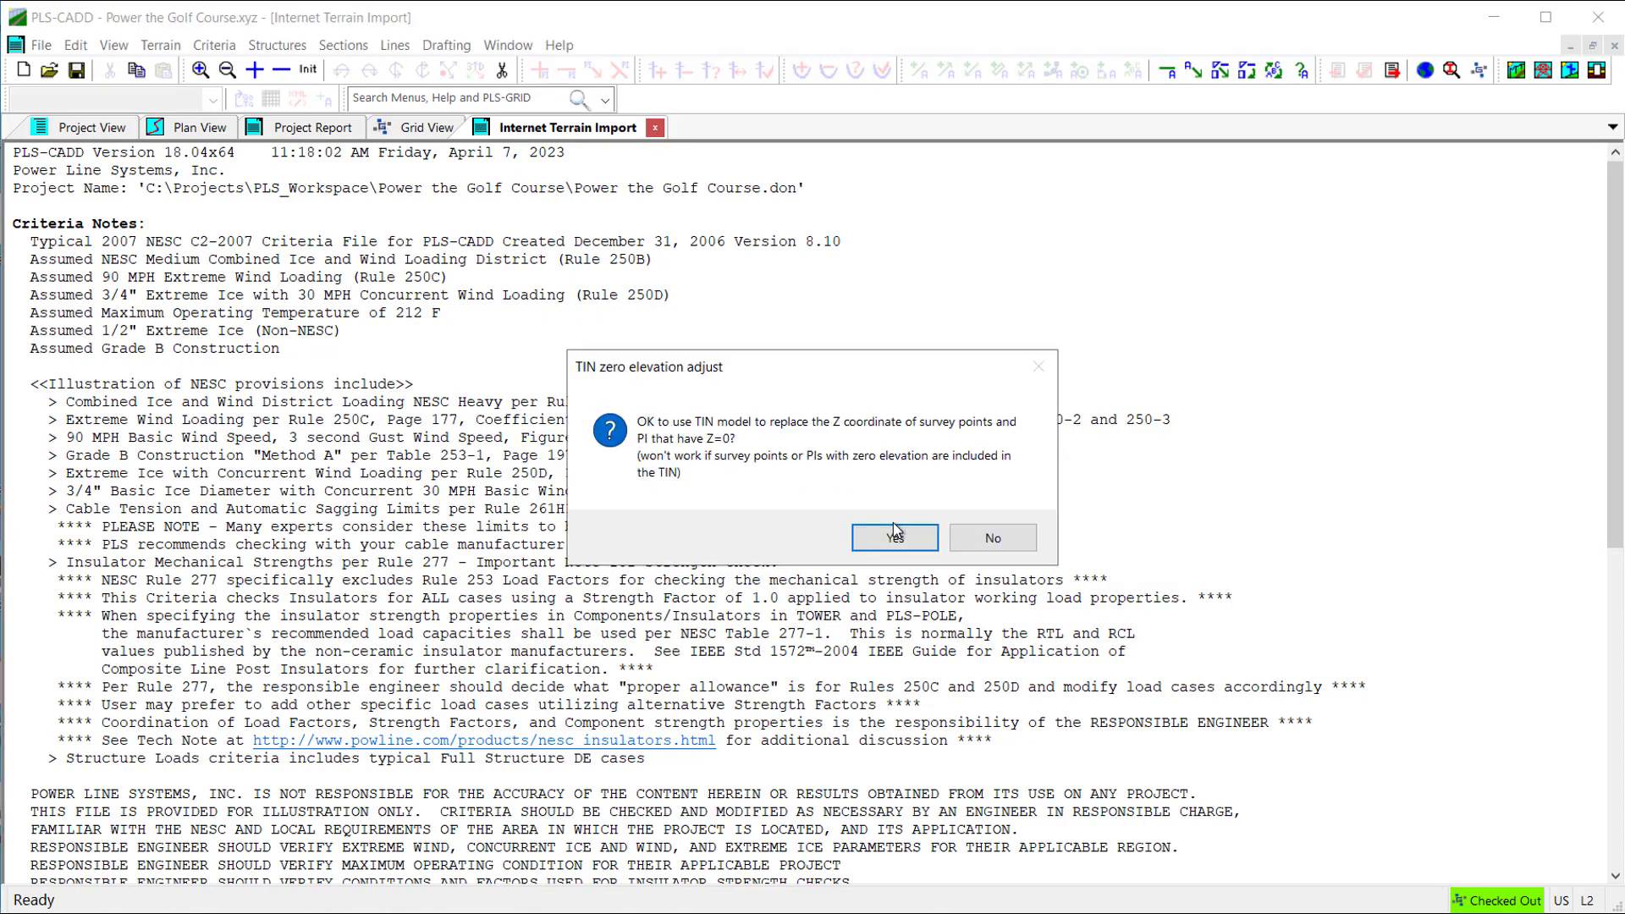
pyautogui.click(882, 538)
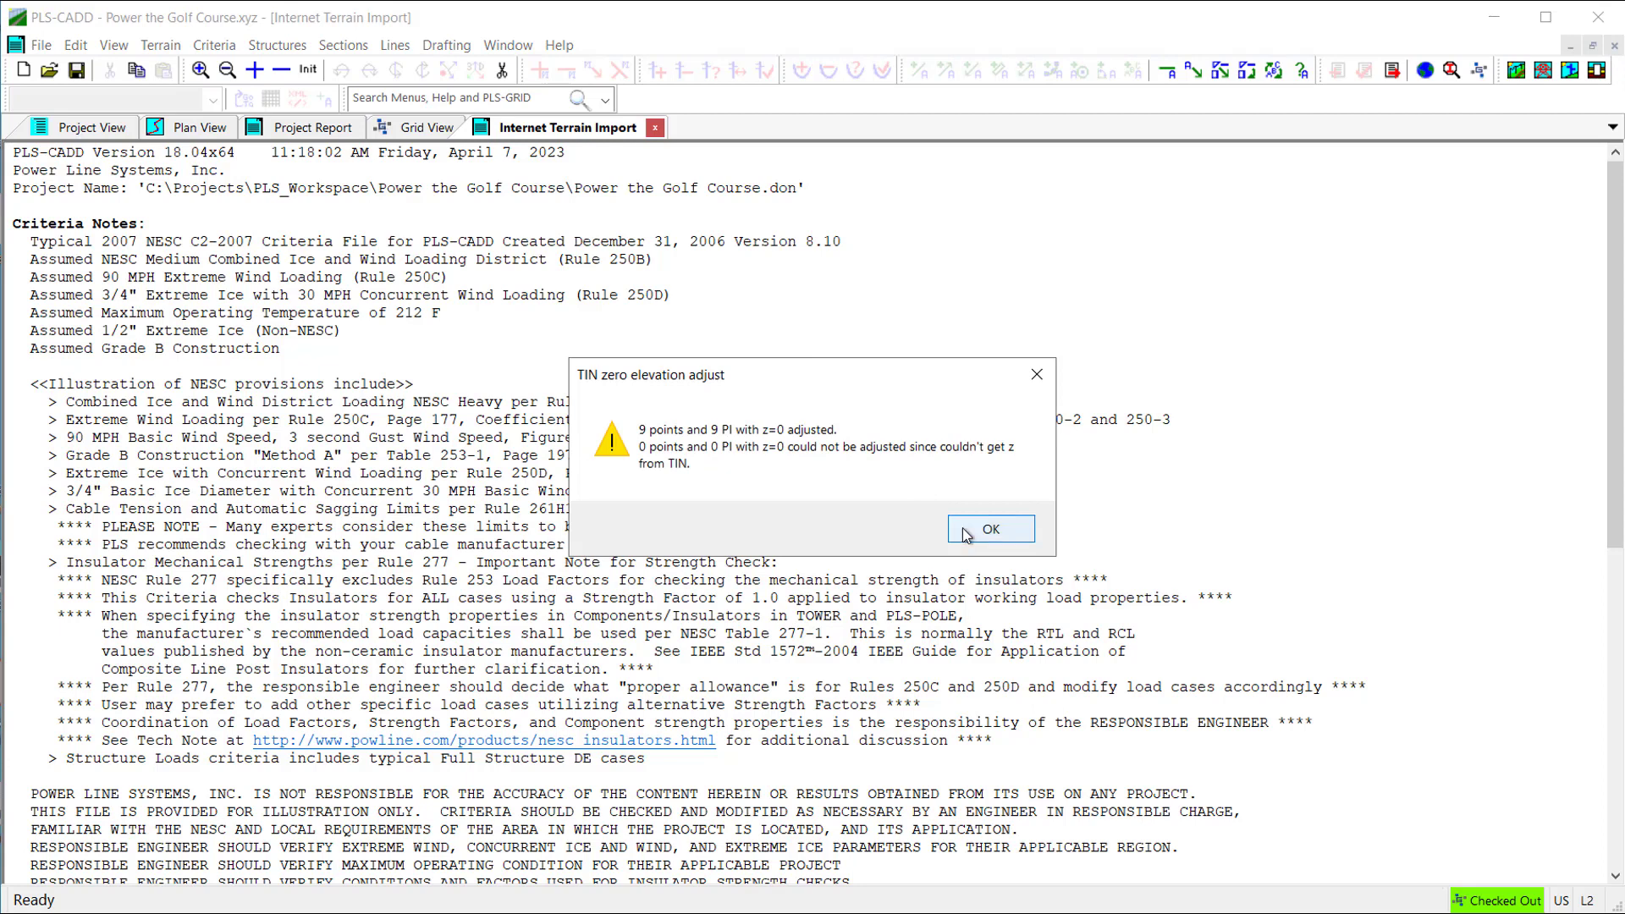
pyautogui.click(964, 530)
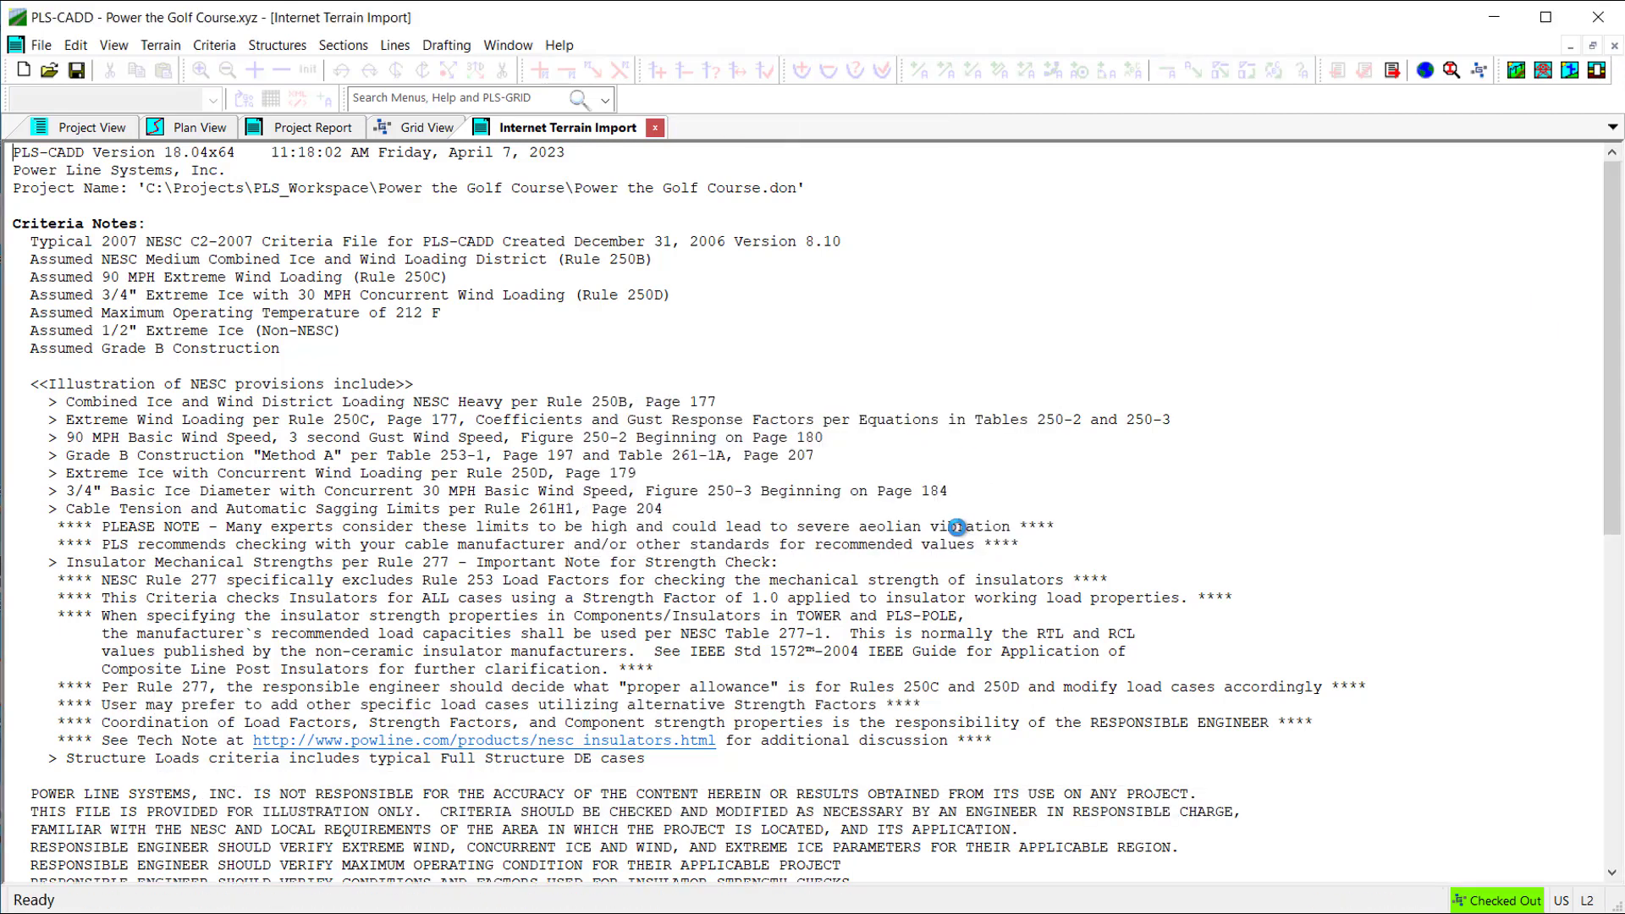
pyautogui.click(655, 128)
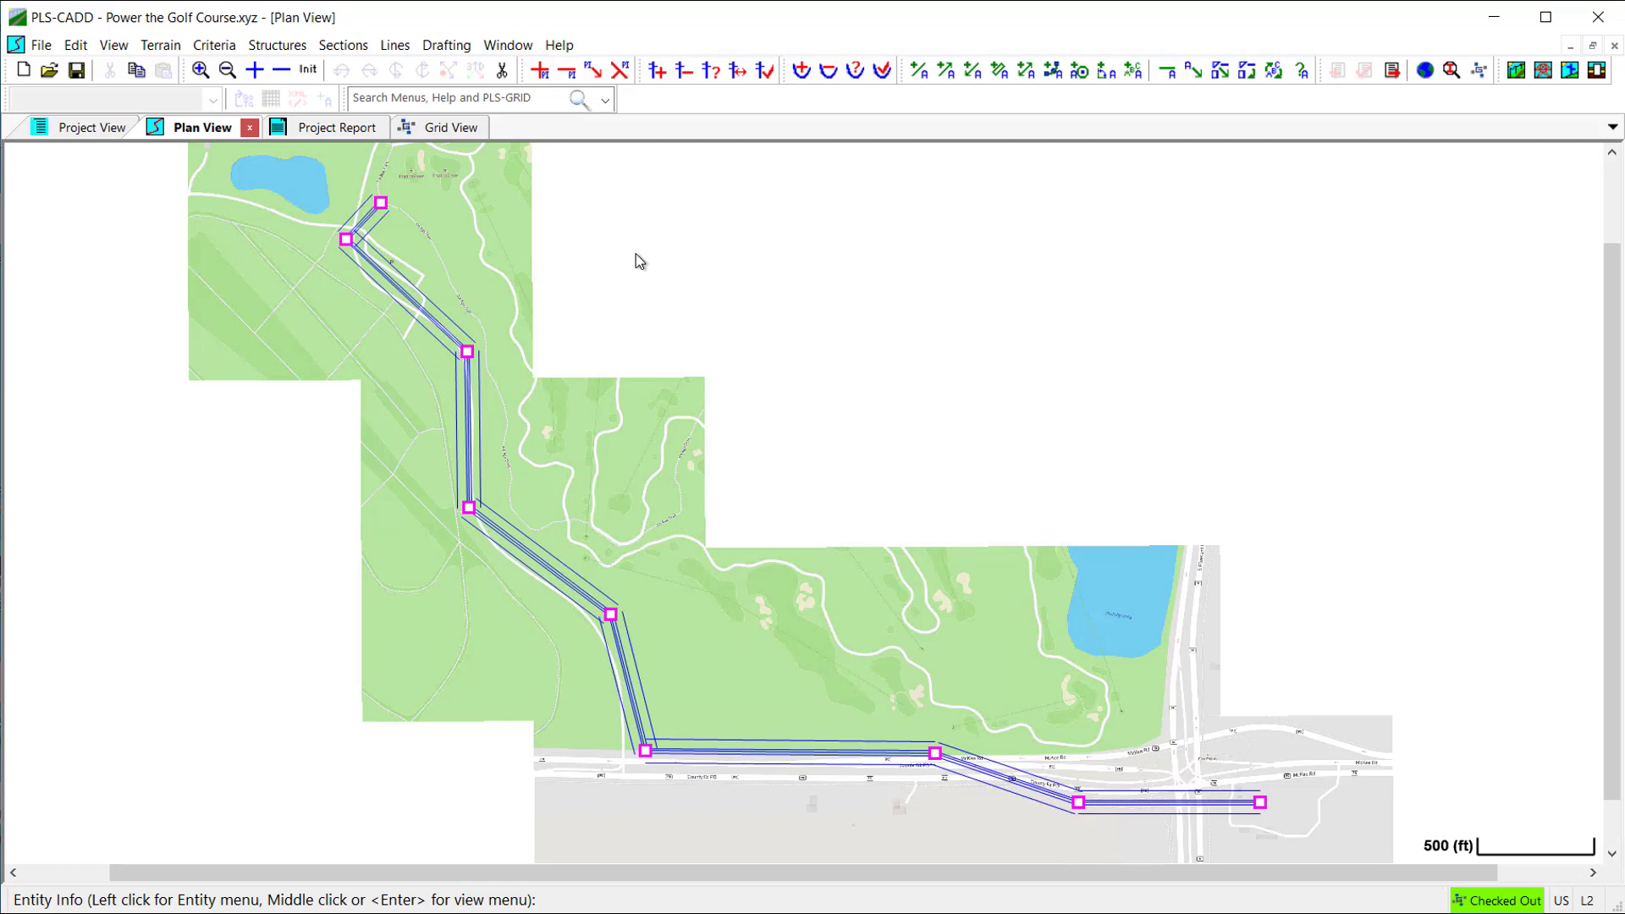
pyautogui.click(173, 46)
pyautogui.moveTo(290, 359)
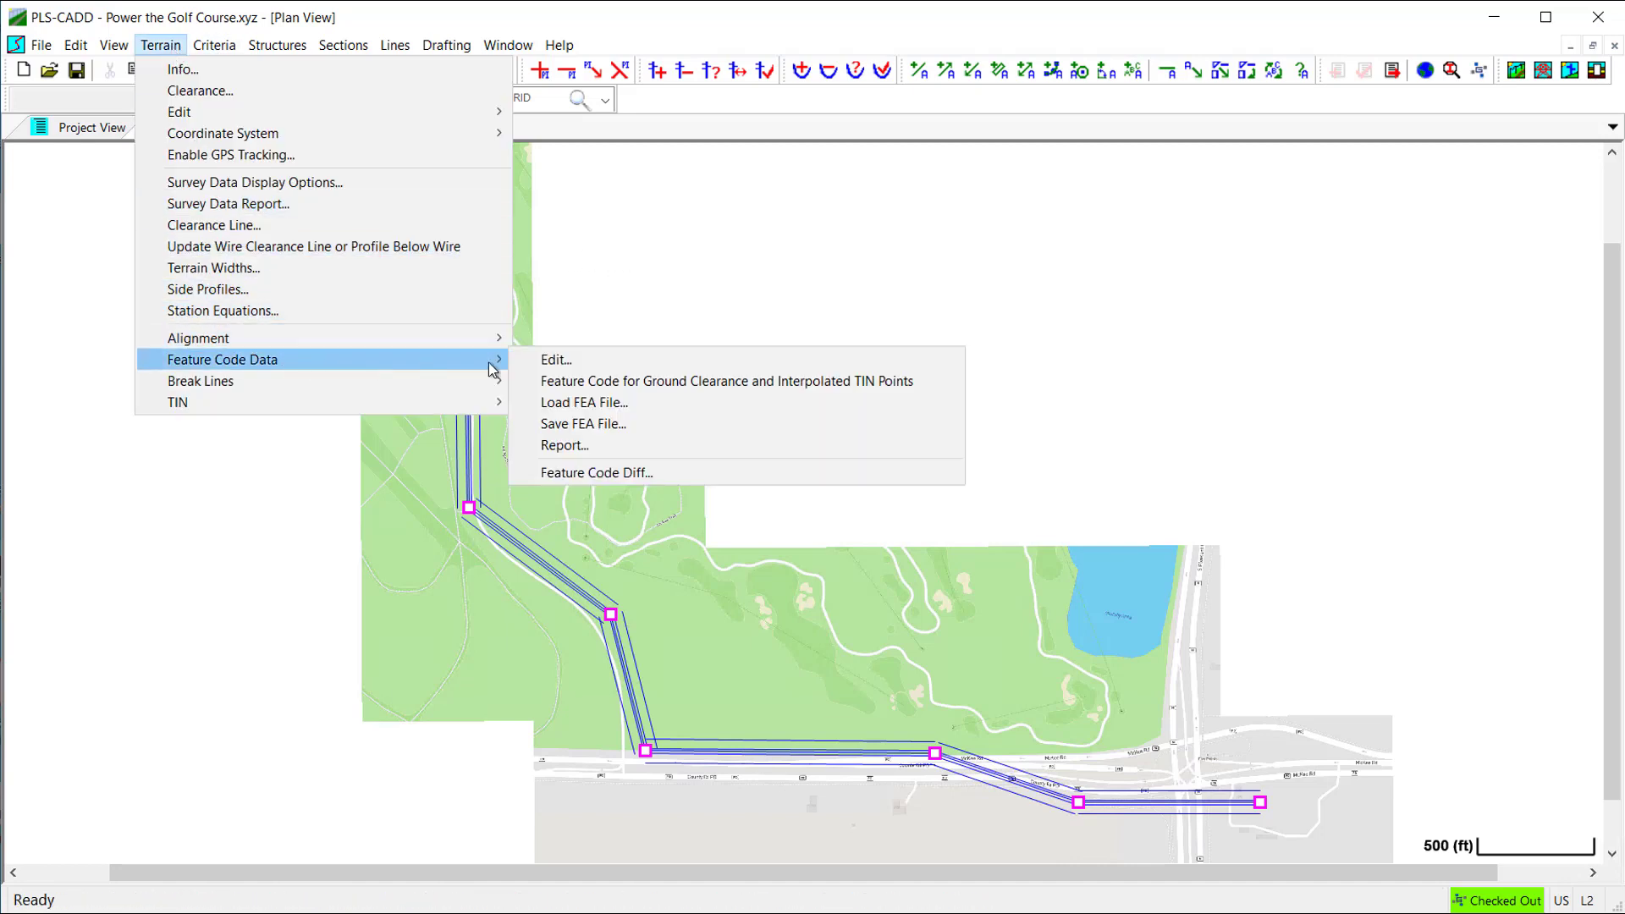
pyautogui.click(648, 367)
pyautogui.click(565, 357)
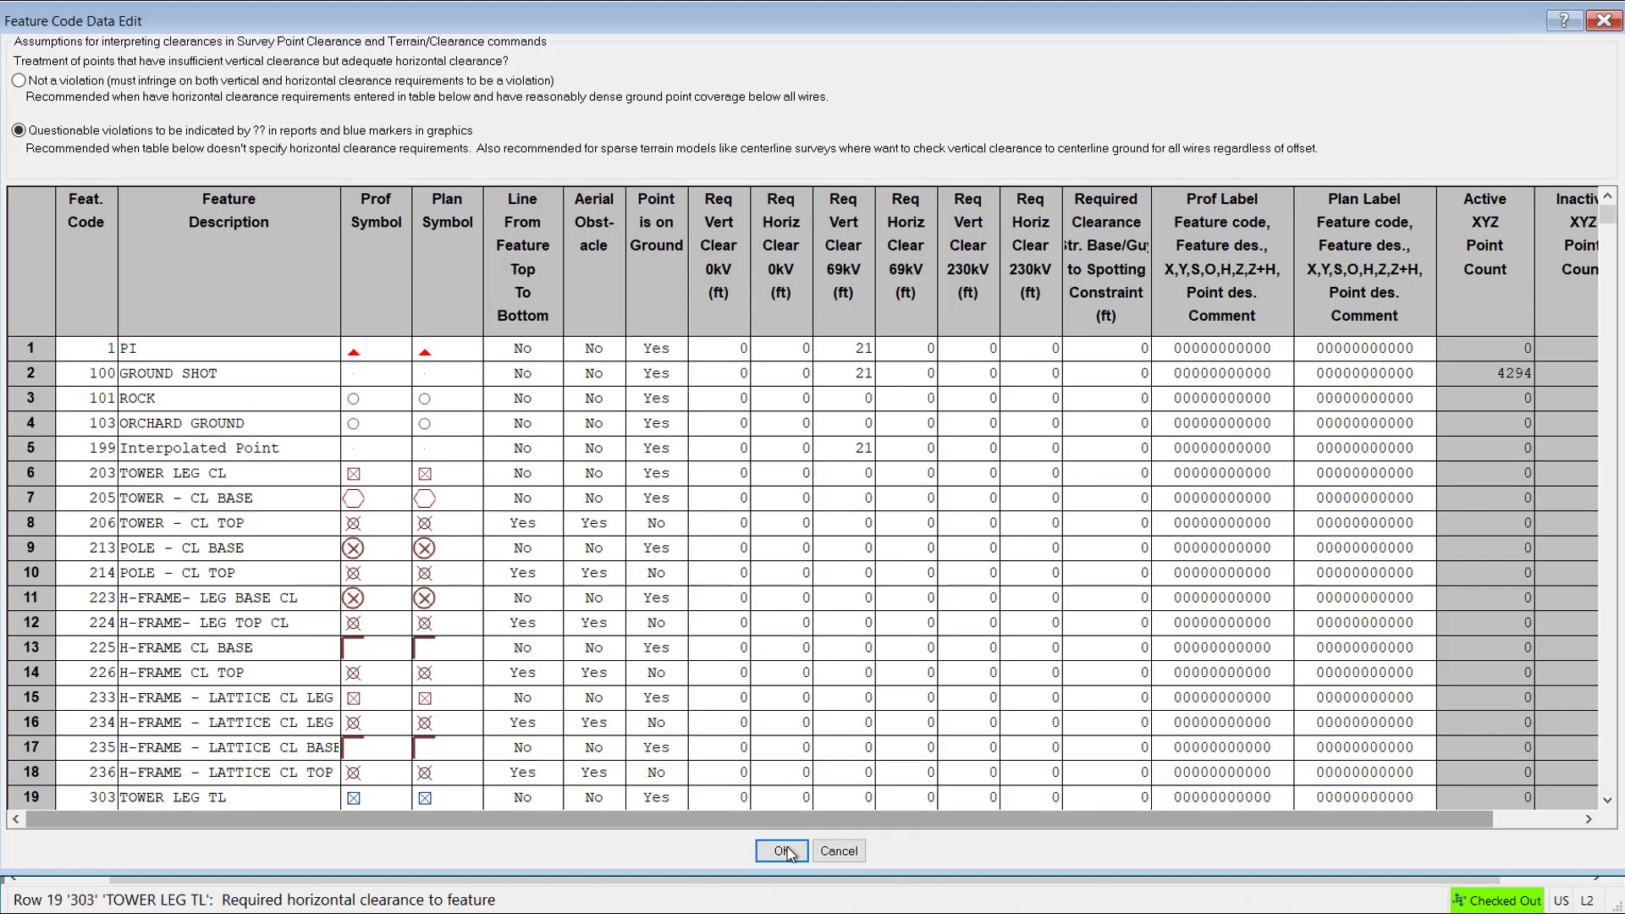
pyautogui.click(783, 853)
pyautogui.click(214, 45)
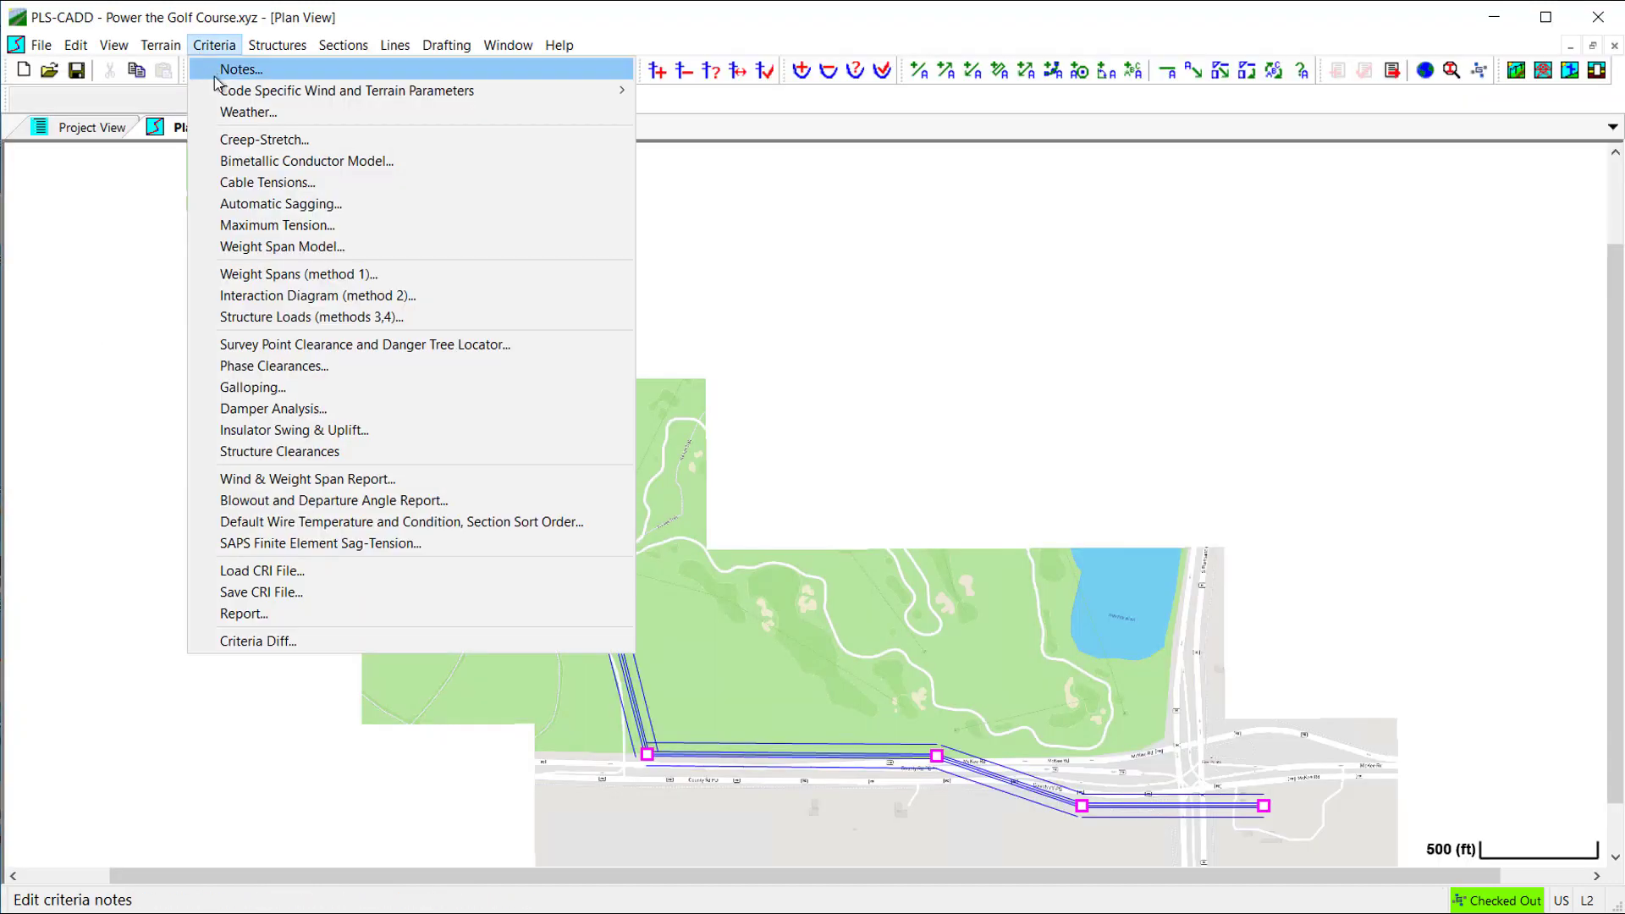
pyautogui.click(246, 112)
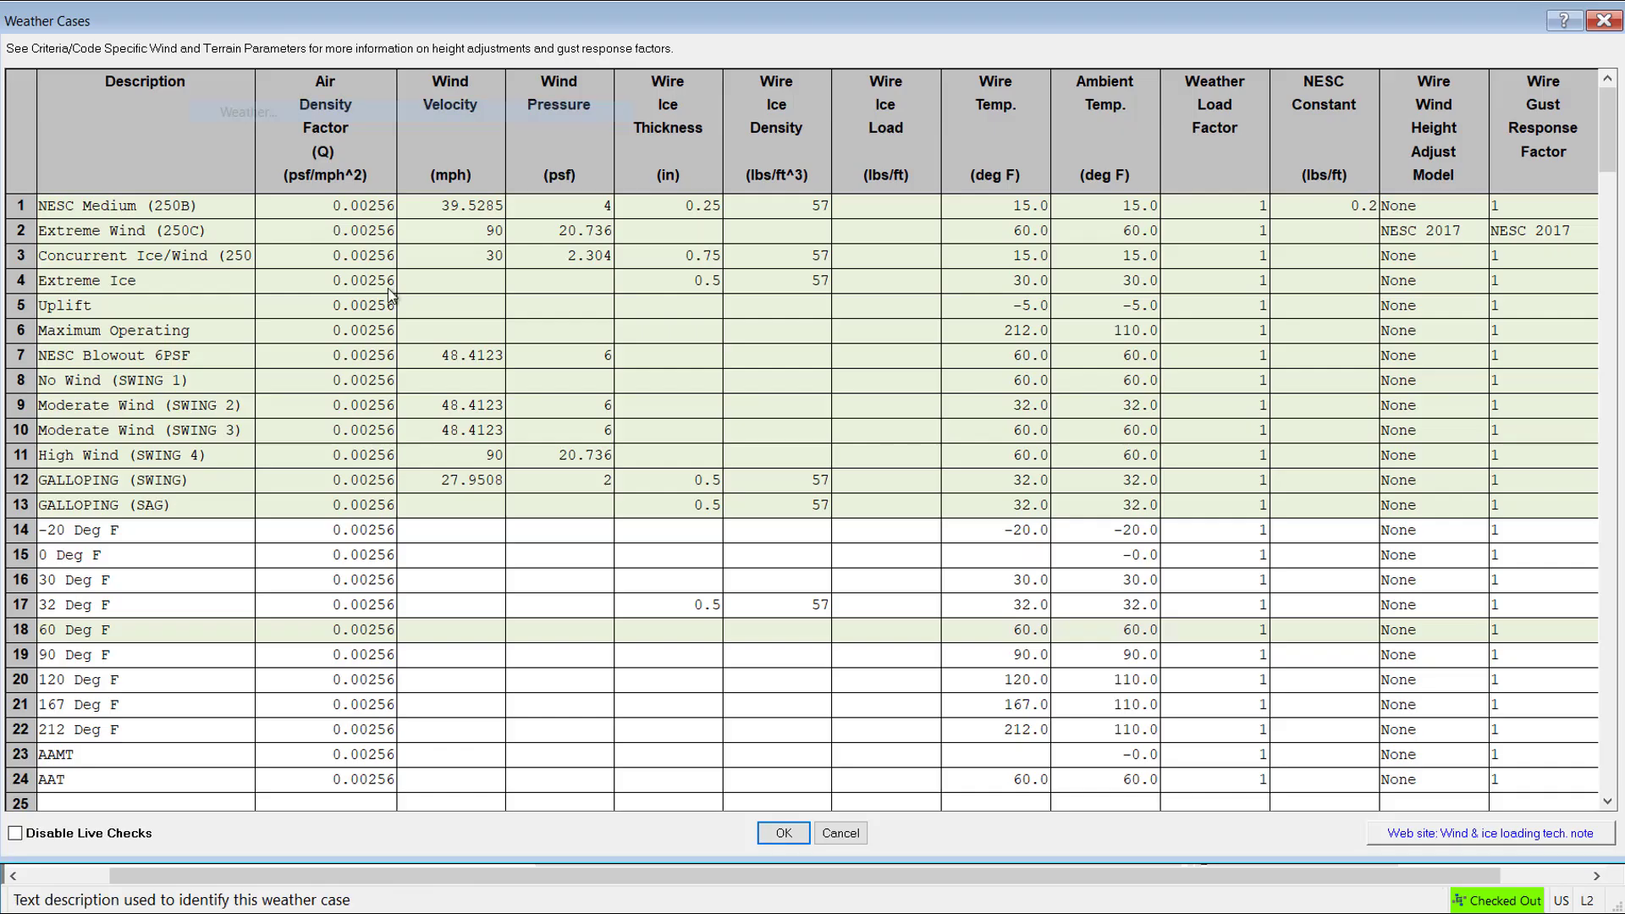
pyautogui.click(782, 833)
pyautogui.click(276, 45)
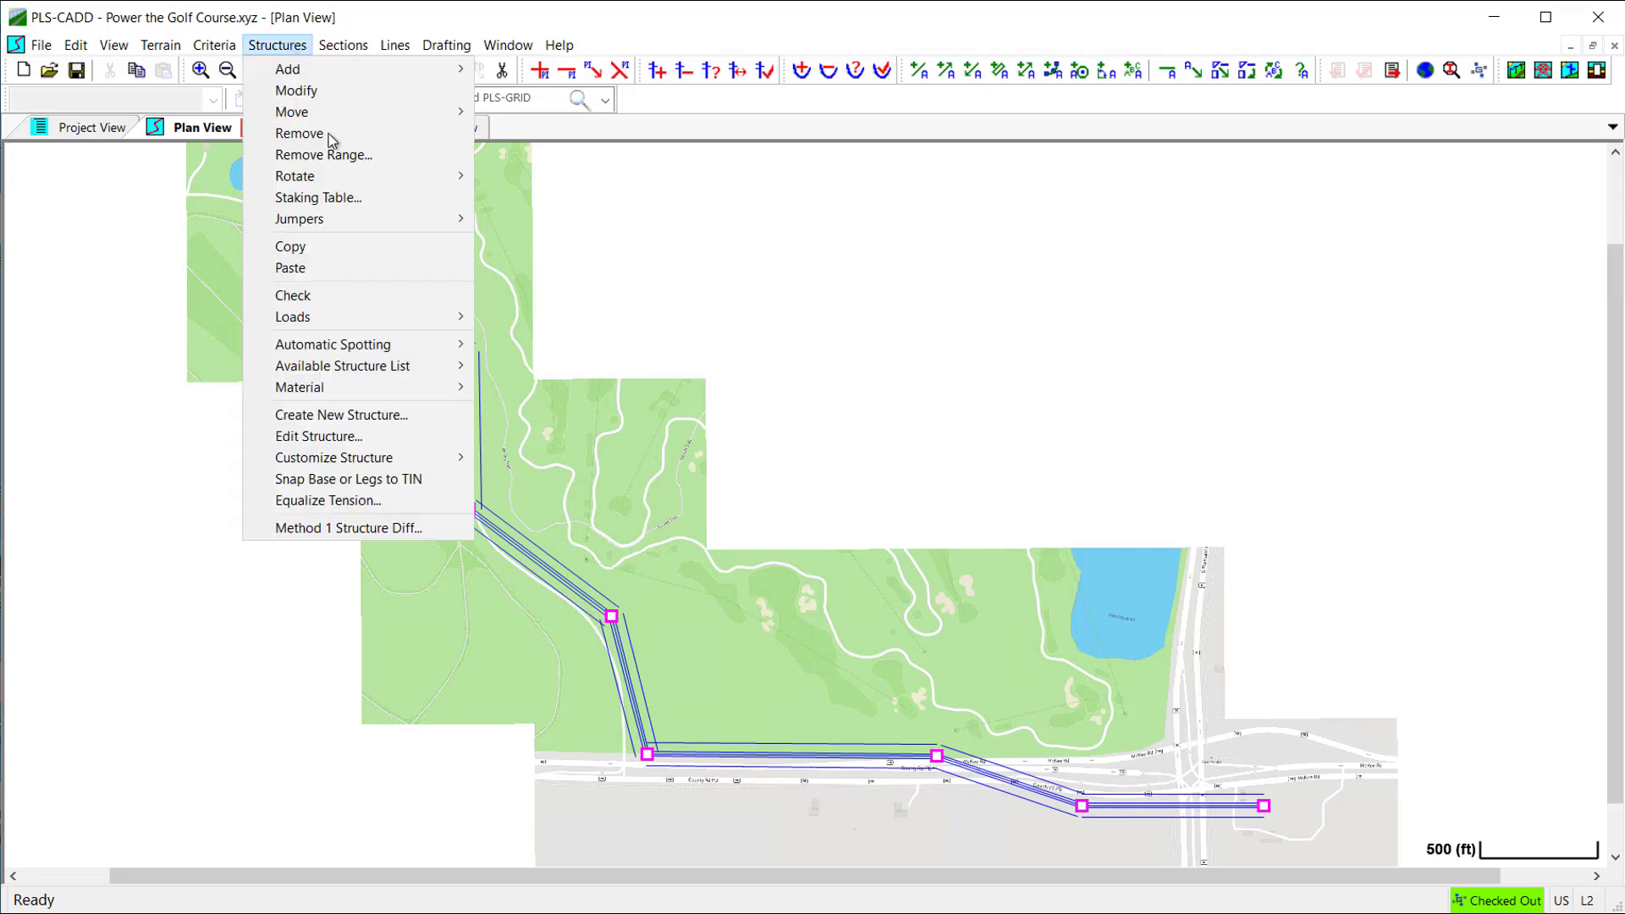
pyautogui.moveTo(406, 366)
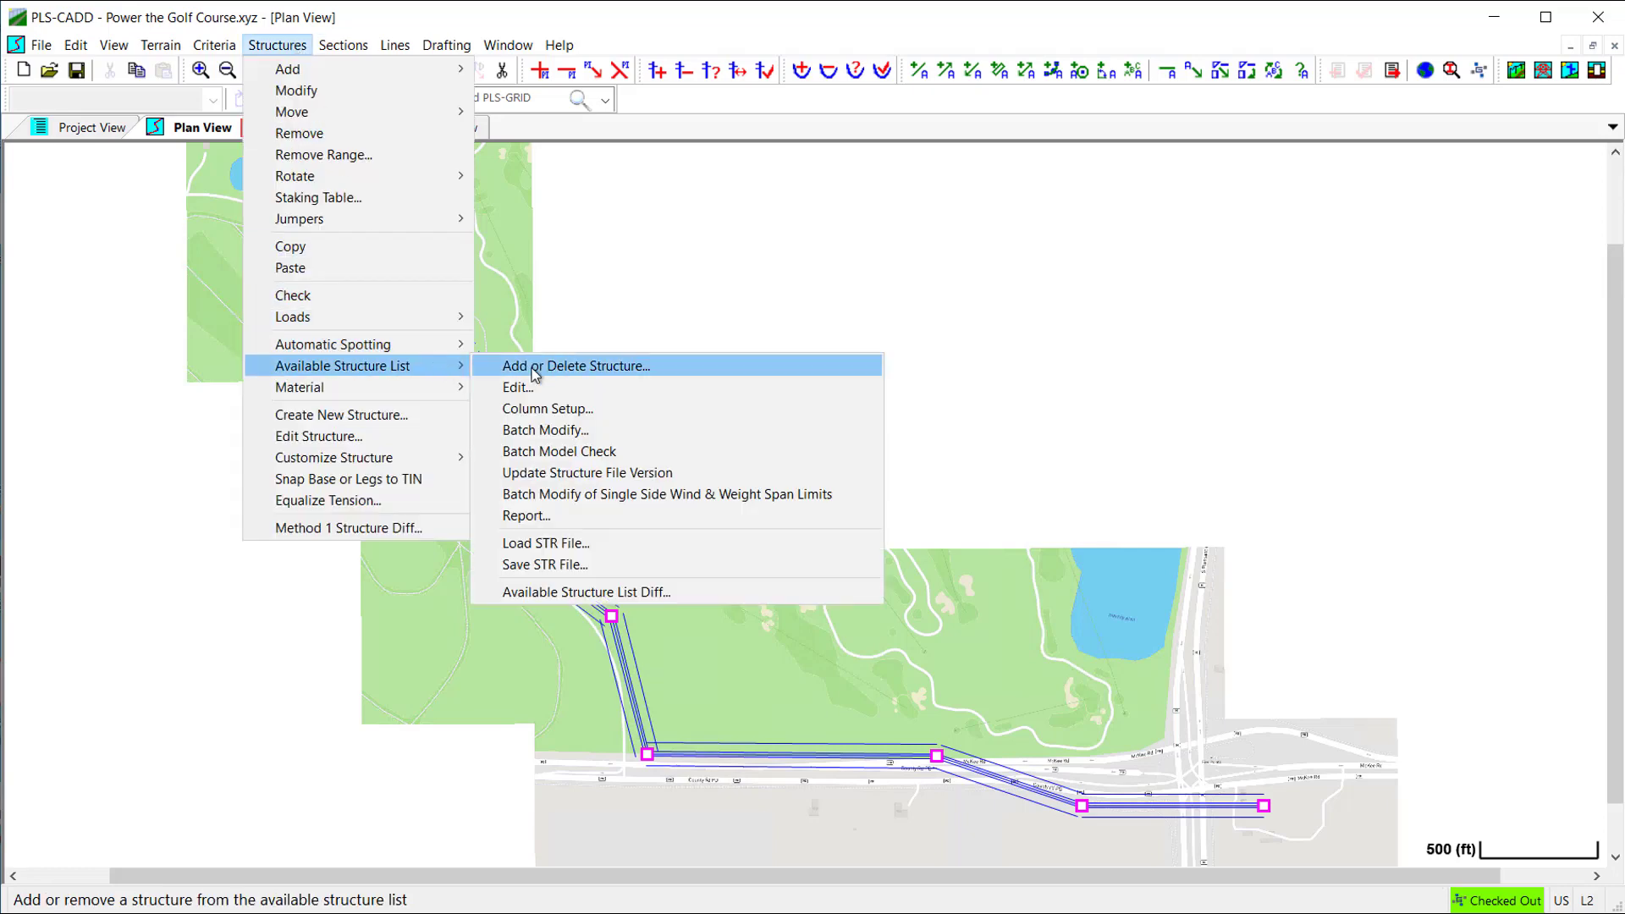
pyautogui.click(623, 376)
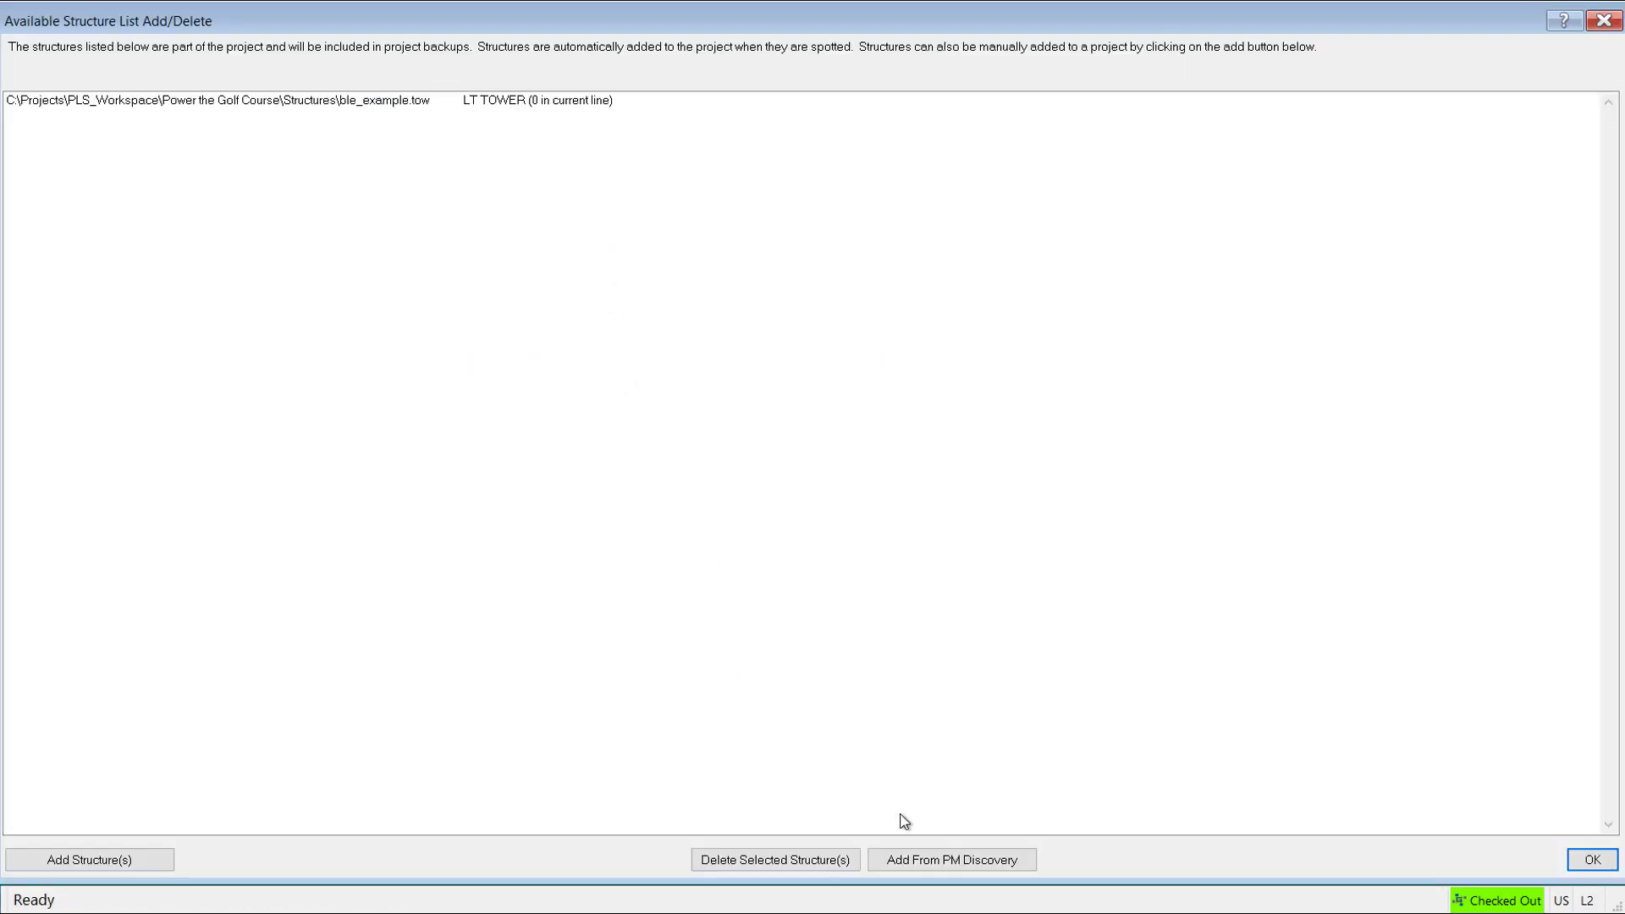
pyautogui.click(1583, 863)
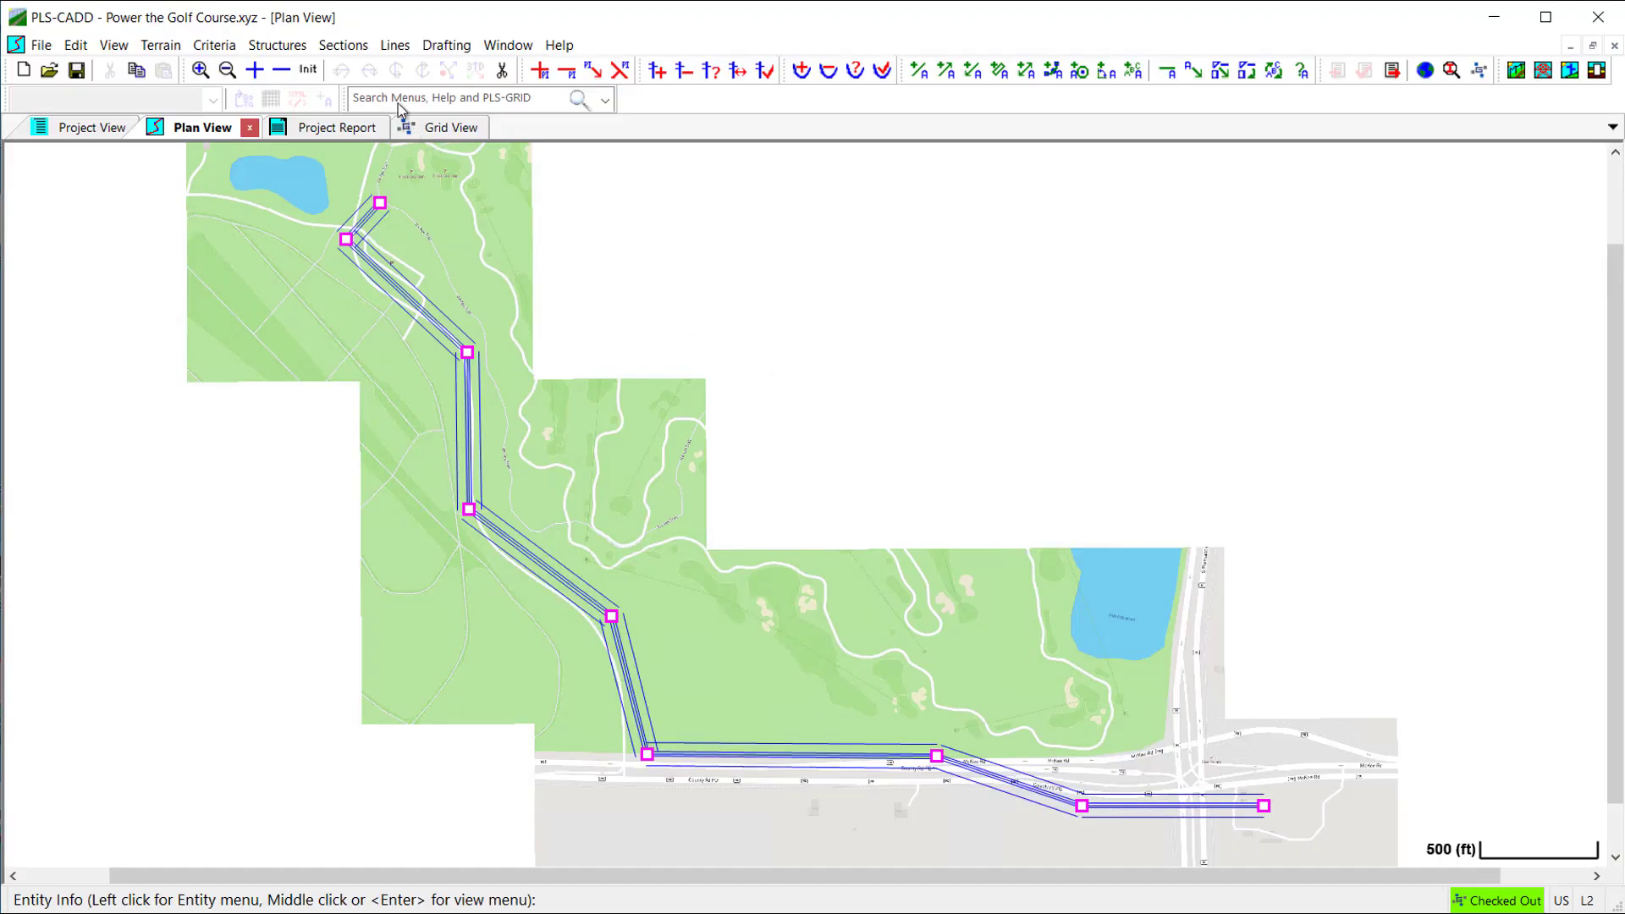
pyautogui.click(342, 45)
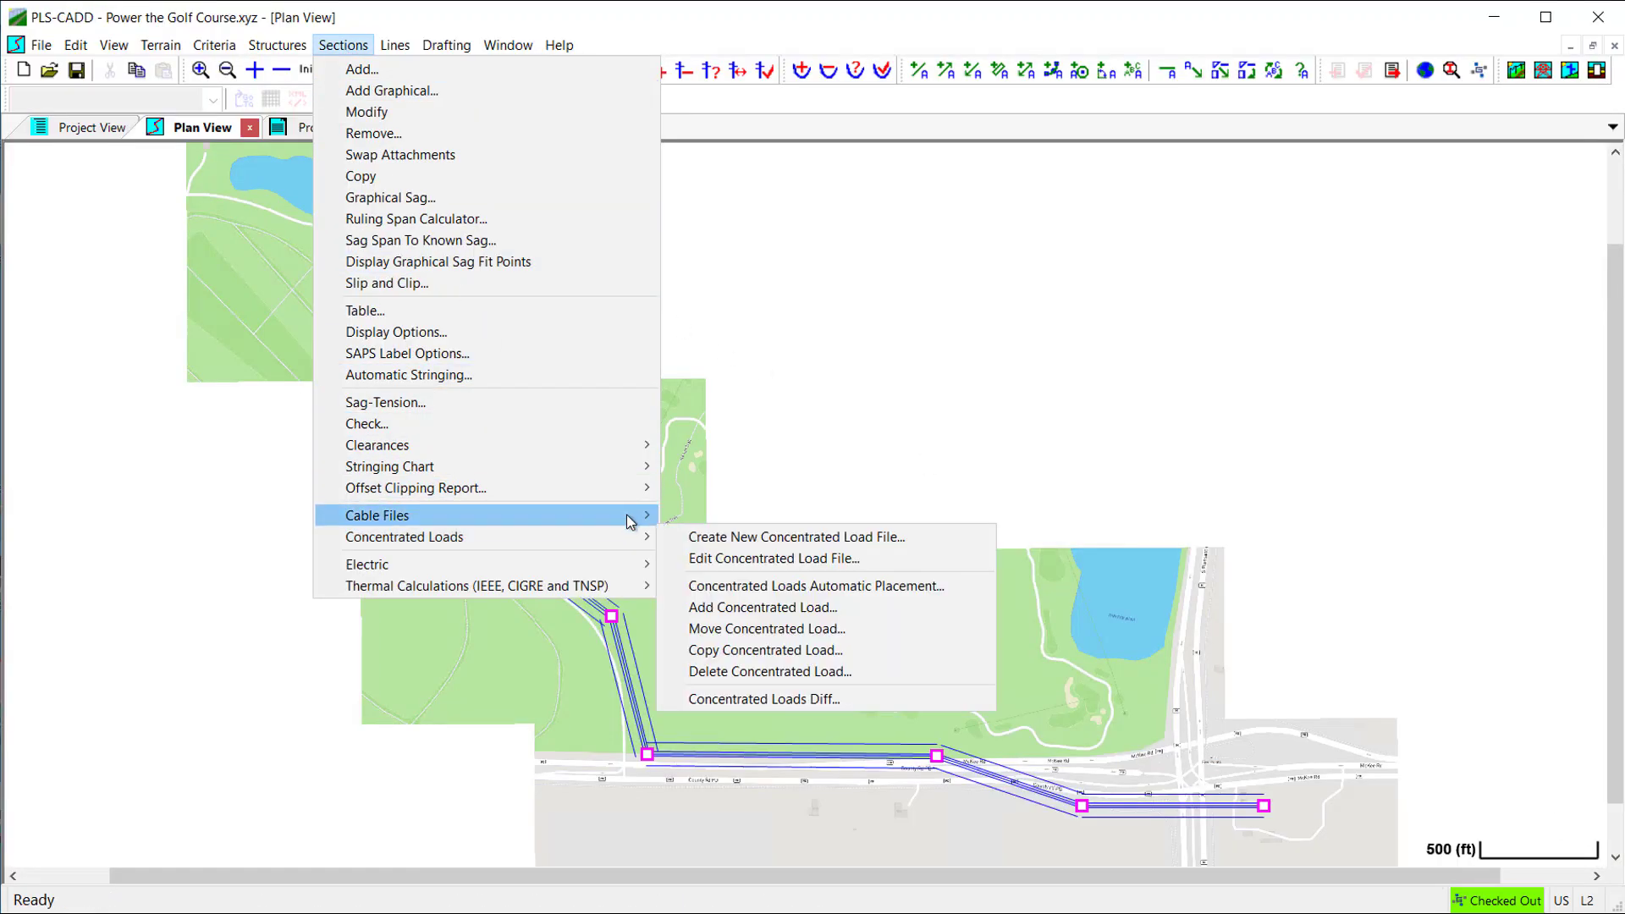
pyautogui.moveTo(633, 521)
pyautogui.click(745, 515)
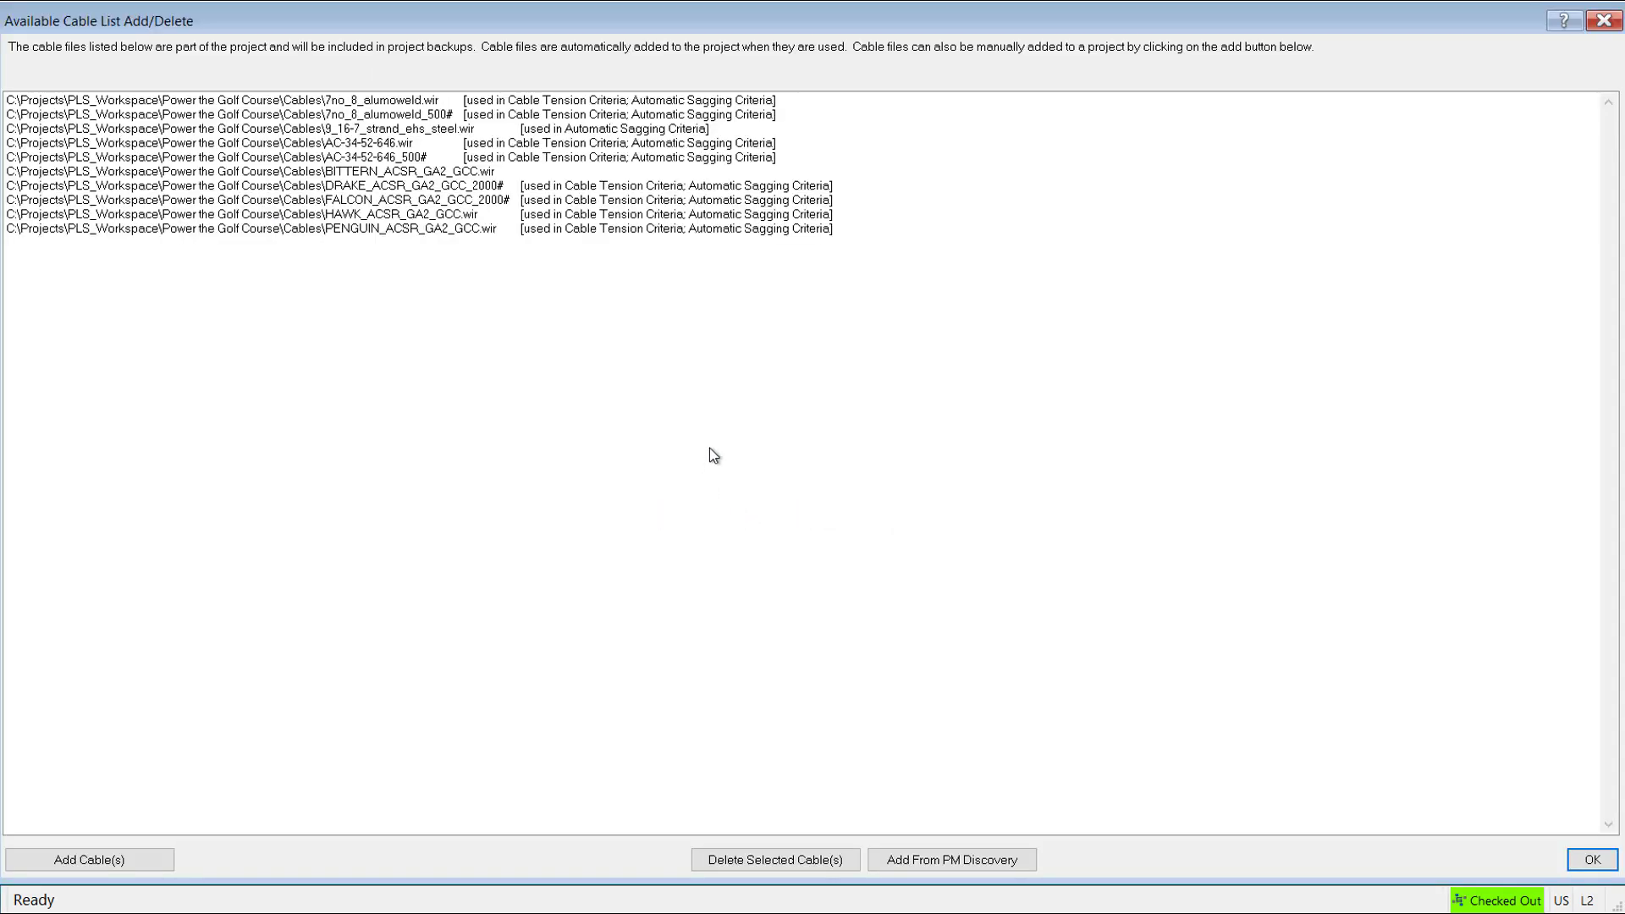
pyautogui.click(1591, 859)
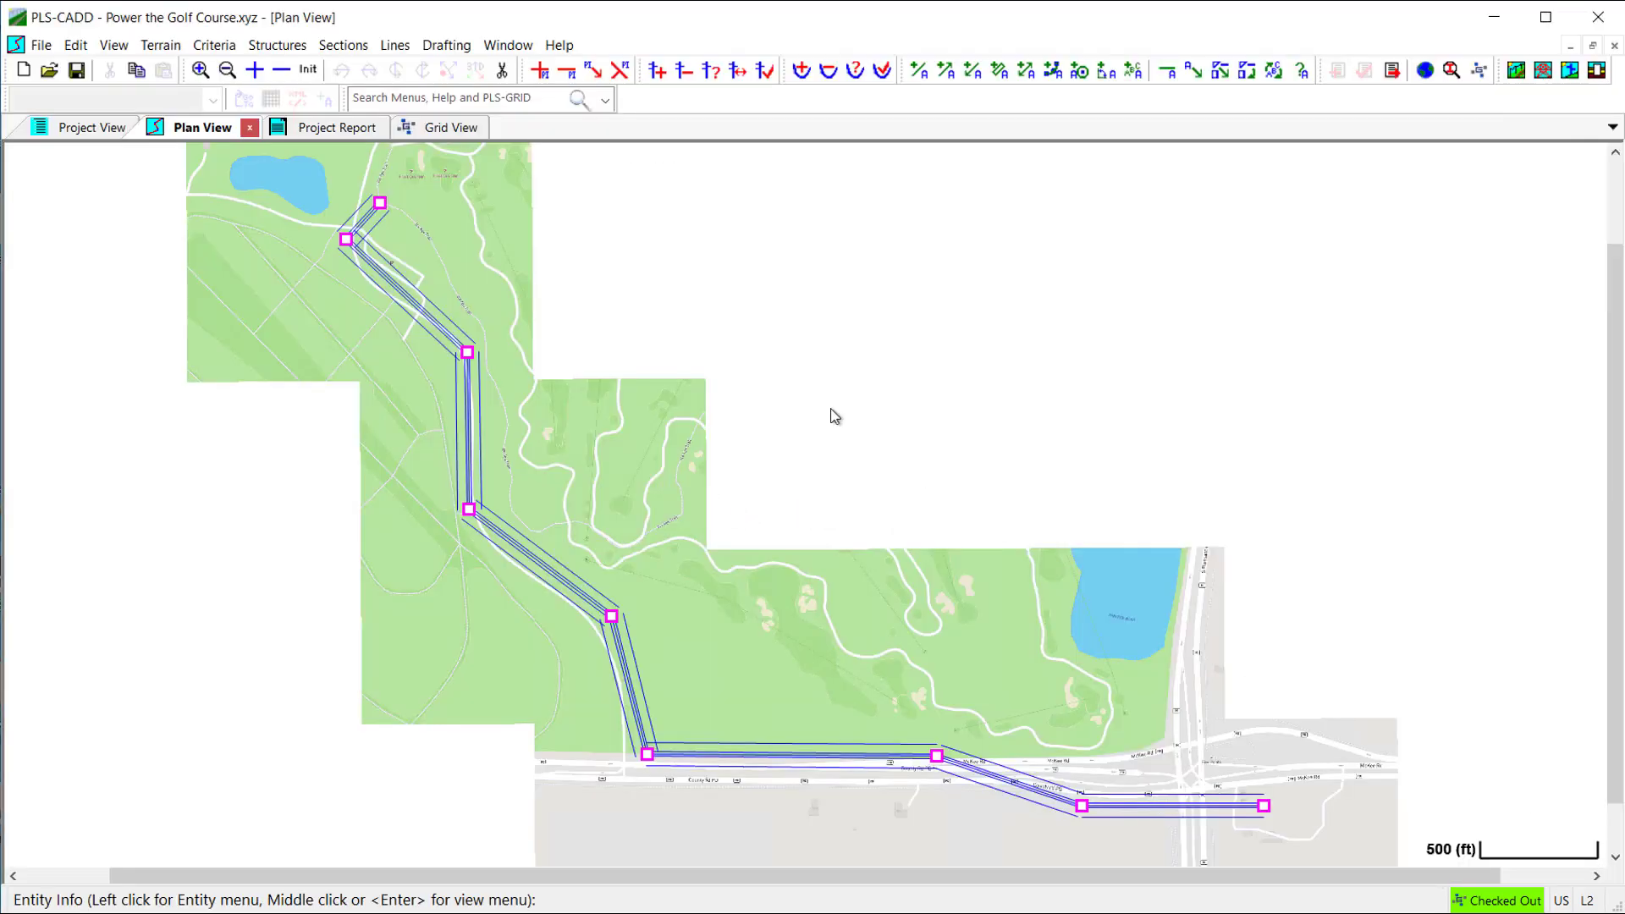
# - Open a new Sheets View and zoom in and out over the two plan-and-profile sheets
pyautogui.click(501, 49)
pyautogui.moveTo(520, 70)
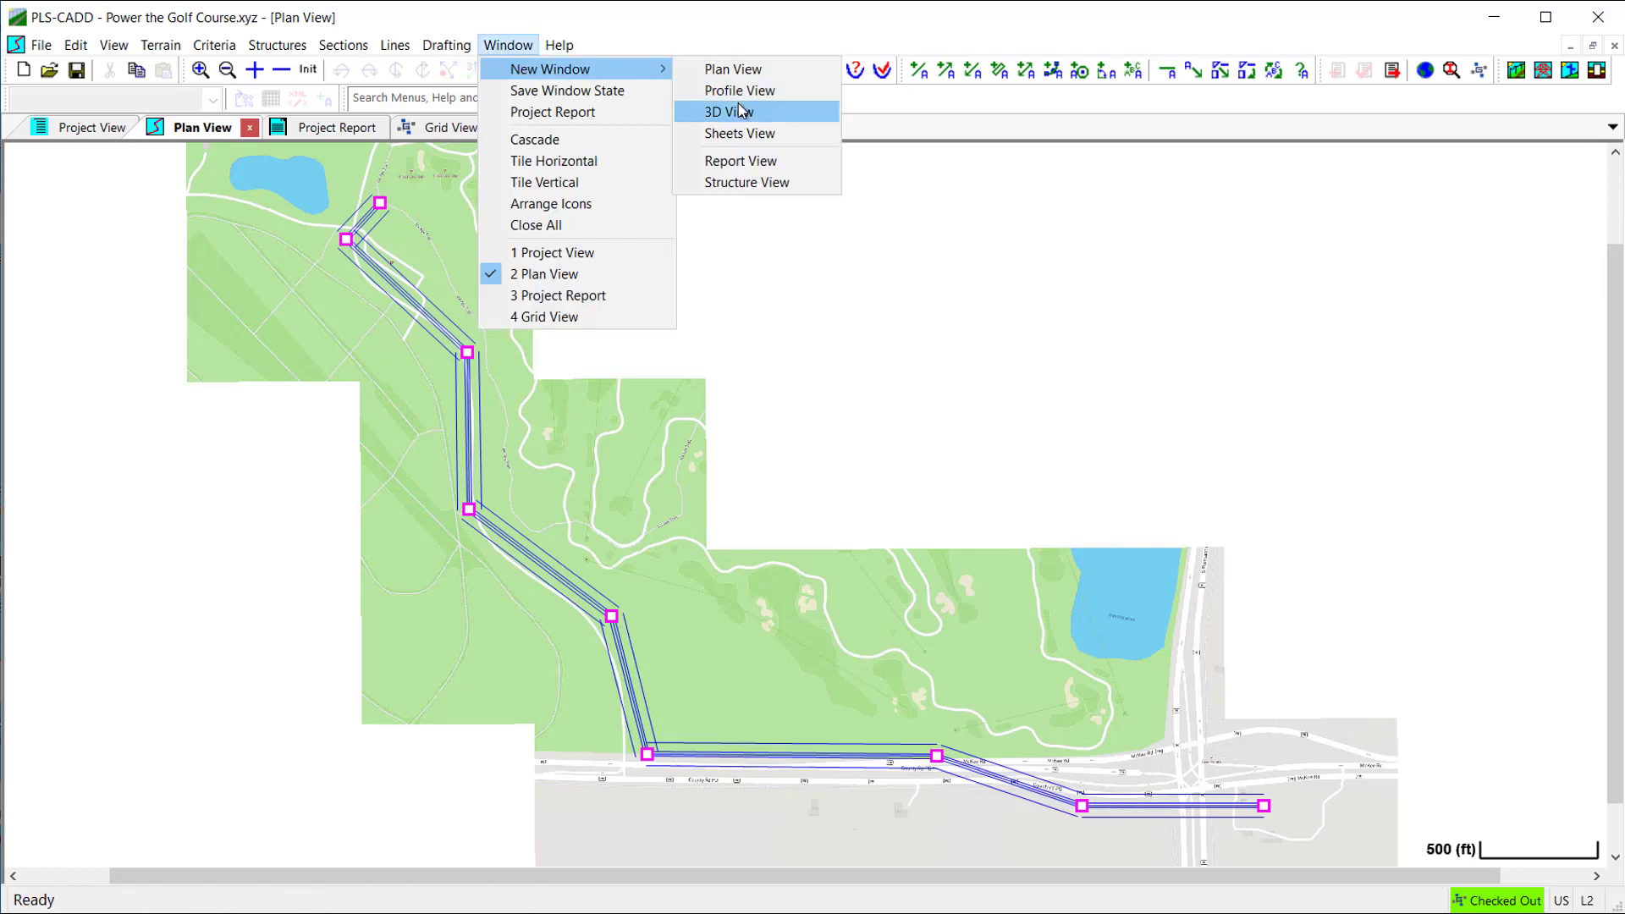
pyautogui.click(739, 134)
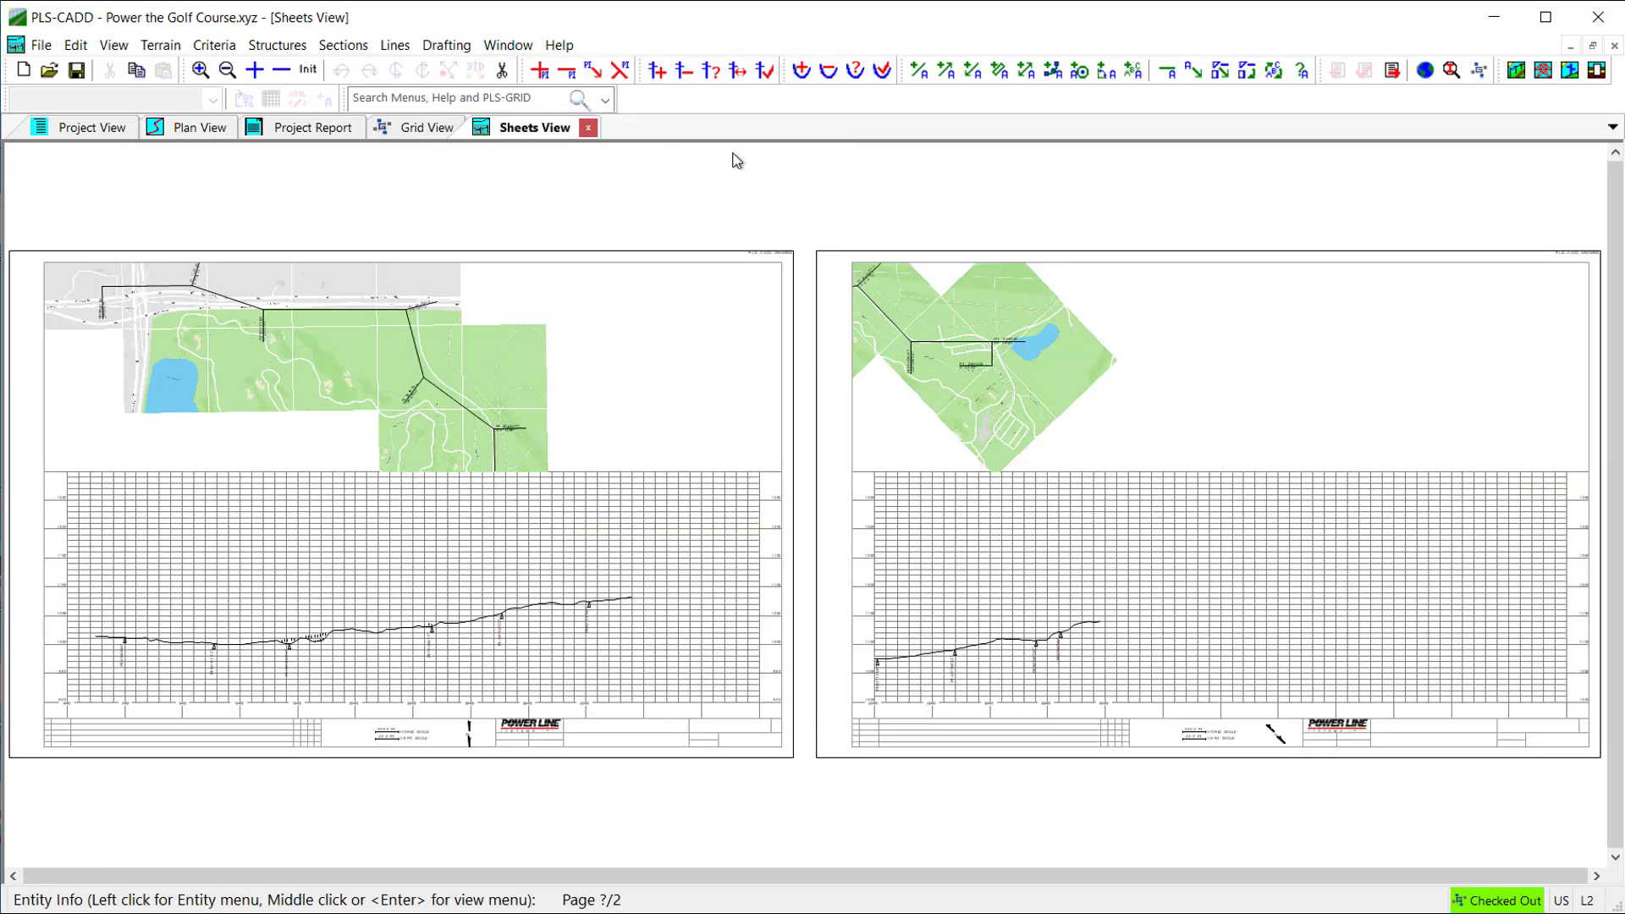
pyautogui.scroll(5, 355, 660)
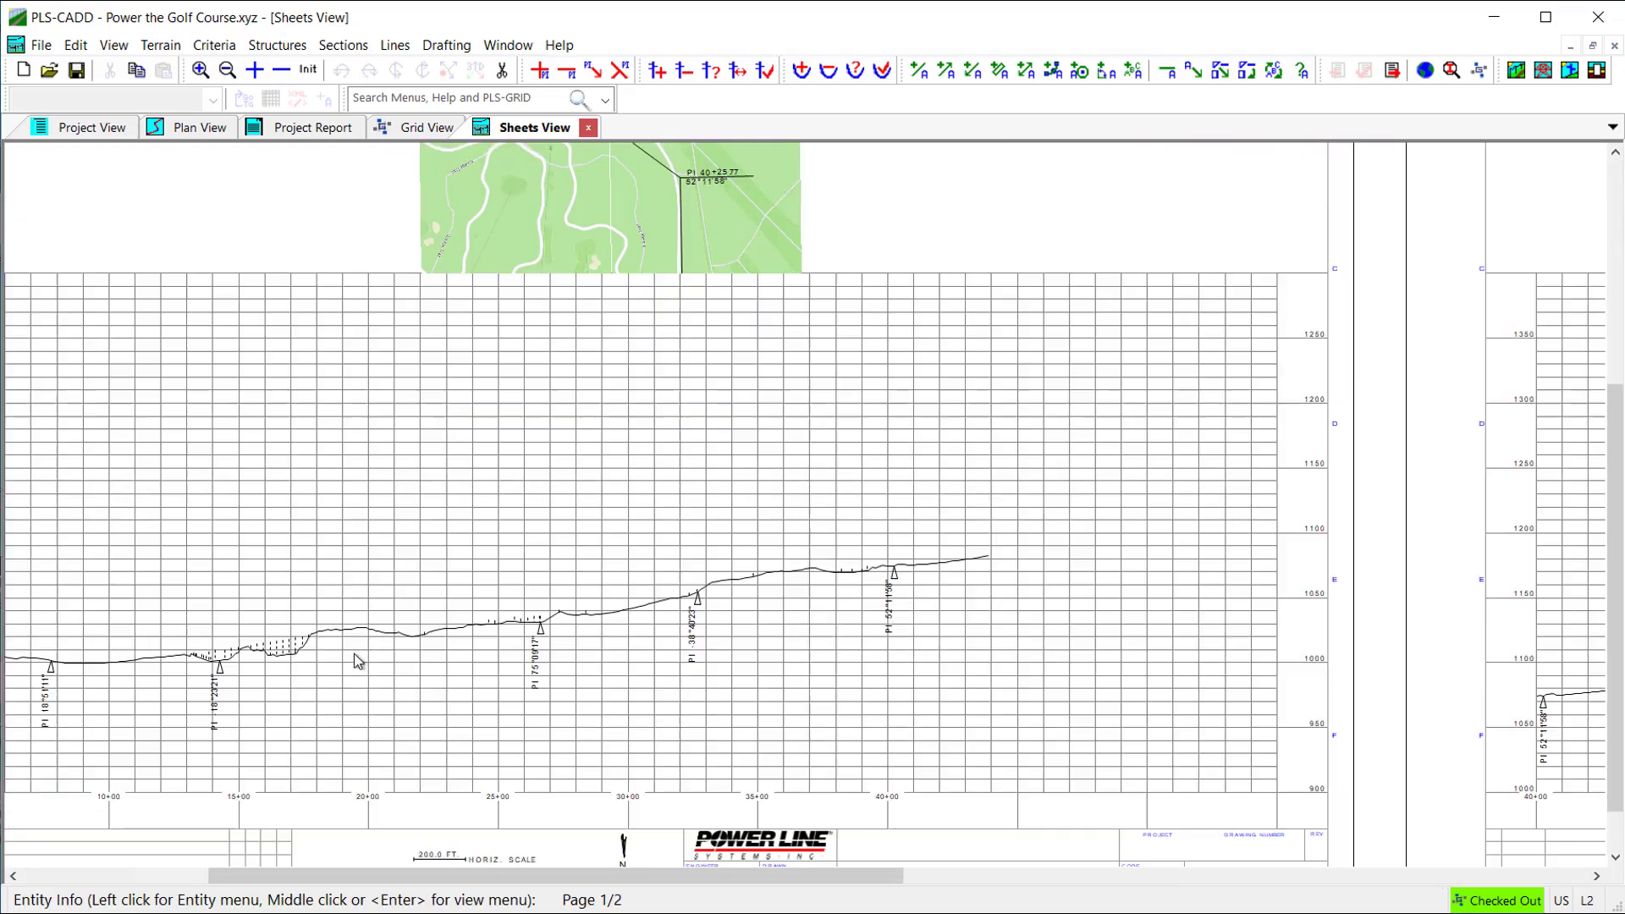
pyautogui.scroll(-5, 359, 662)
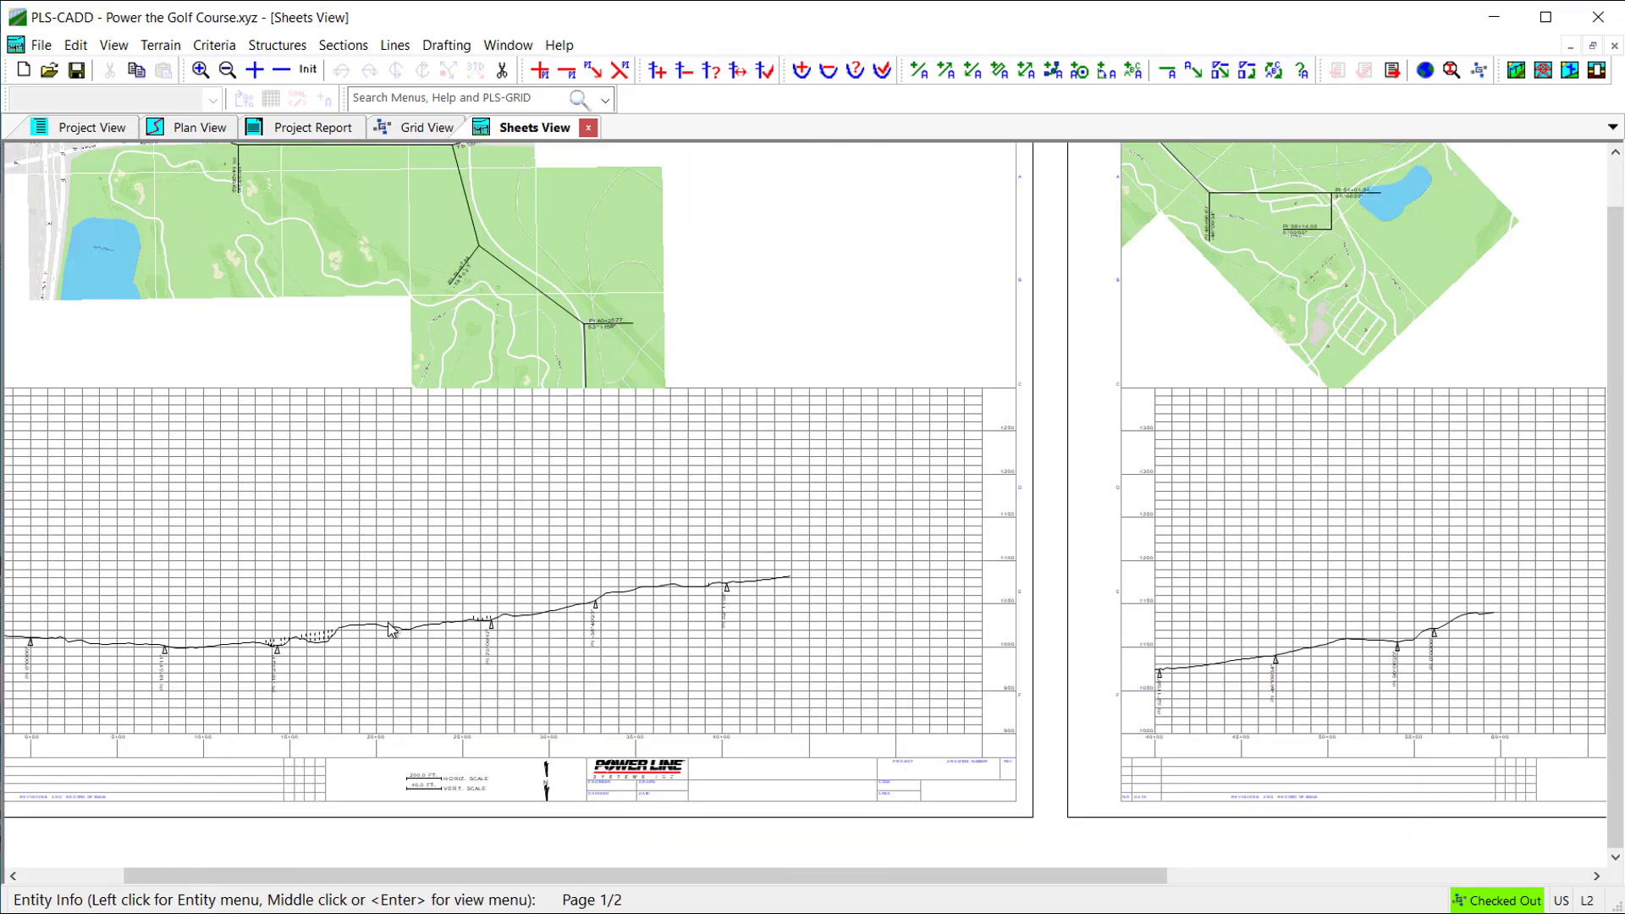